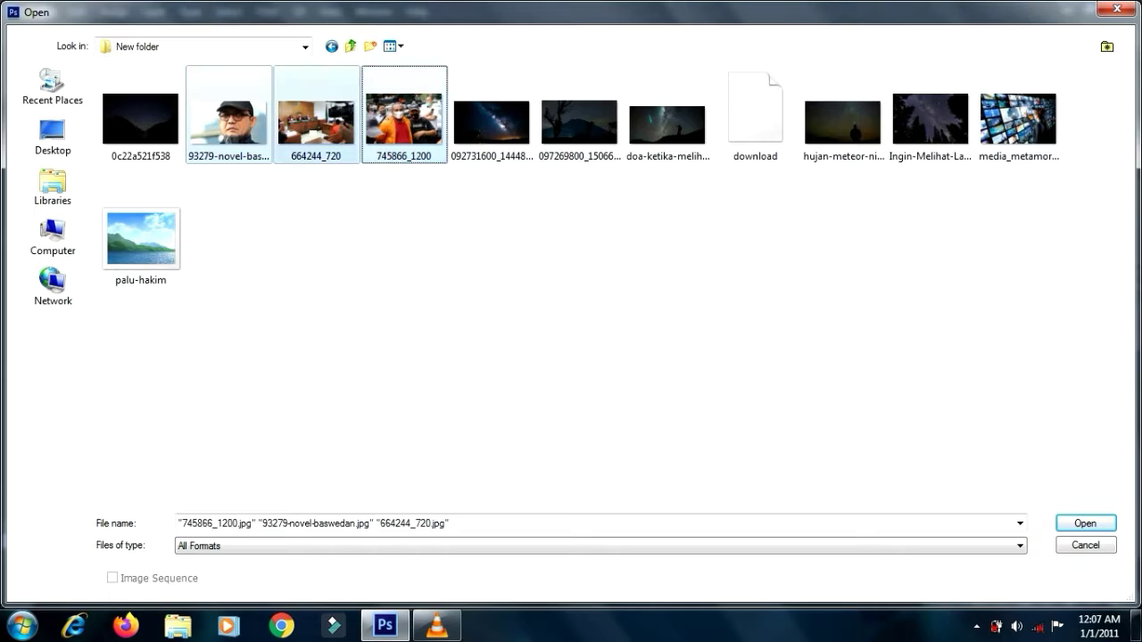
Try to open palu-hakim.jpg, 93279-novel-baswedan.jpg, 664244_720.jpg and 745866_1200.jpg together.
left_click(143, 243, "ctrl")
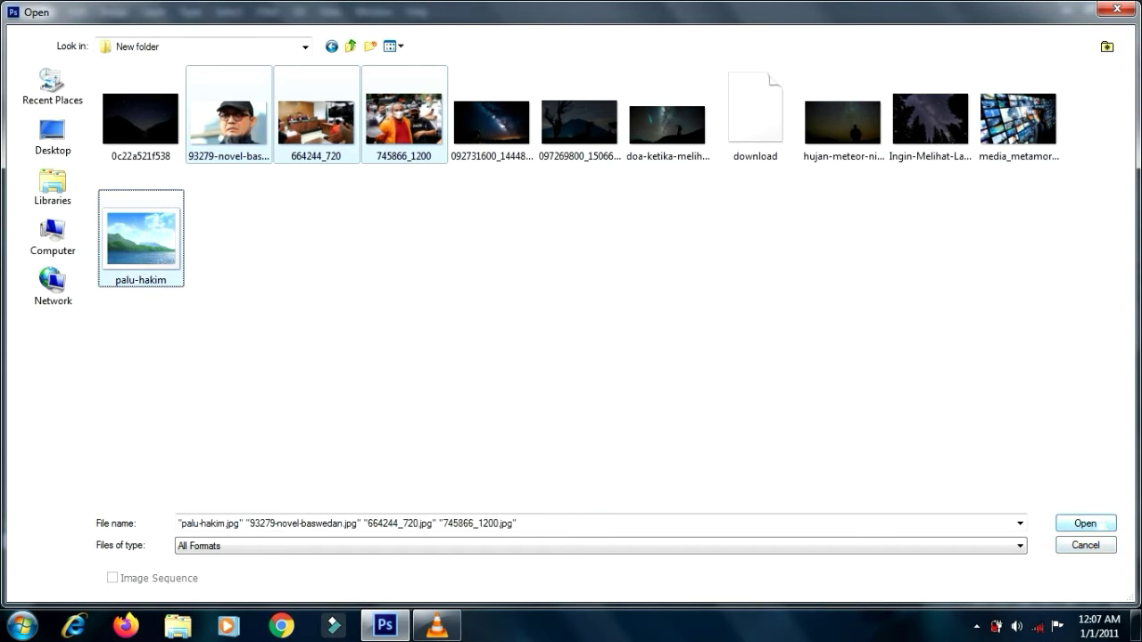
left_click(1097, 524)
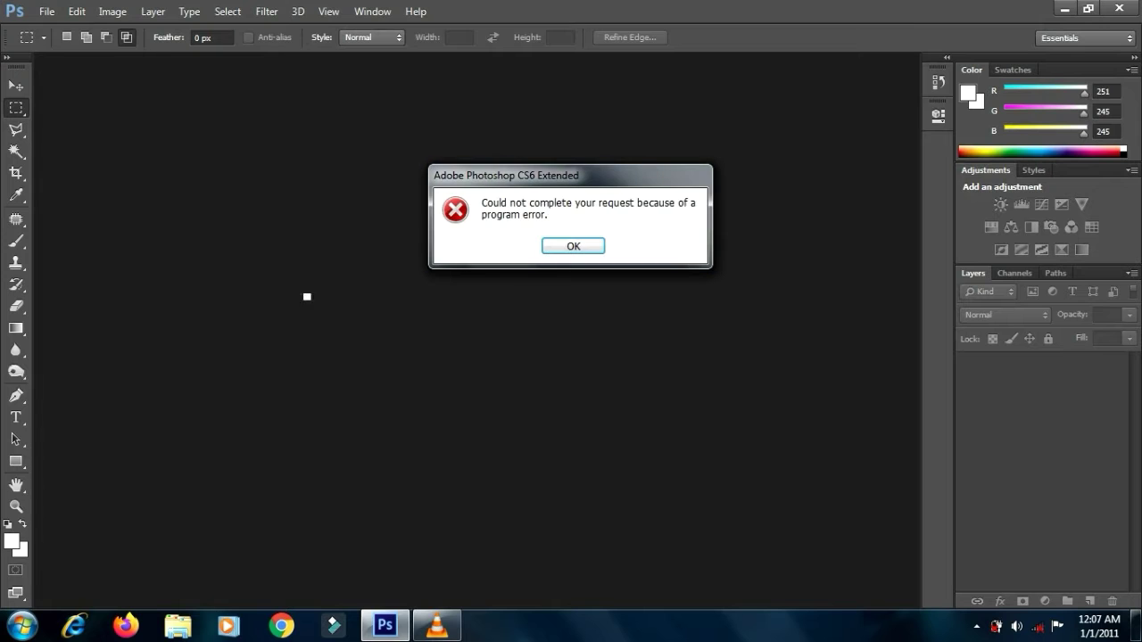
left_click(573, 250)
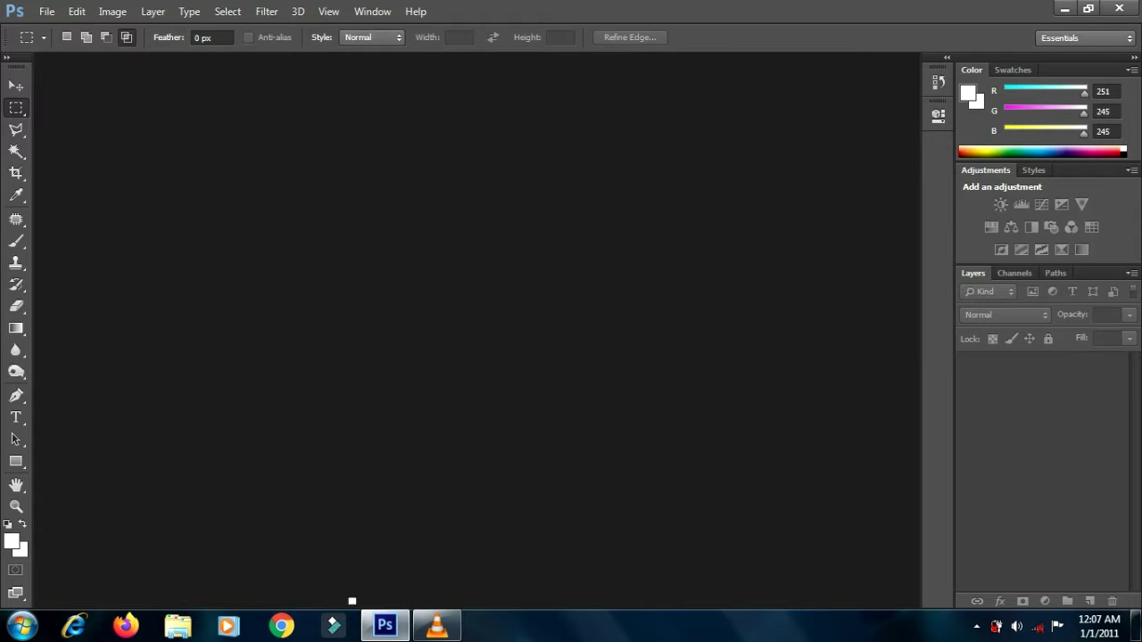
Open 93279-novel-baswedan.jpg through Camera Raw without adjustments and discard its embedded color profile.
left_click(386, 624)
left_click(385, 625)
double_click(374, 321)
left_click(228, 120)
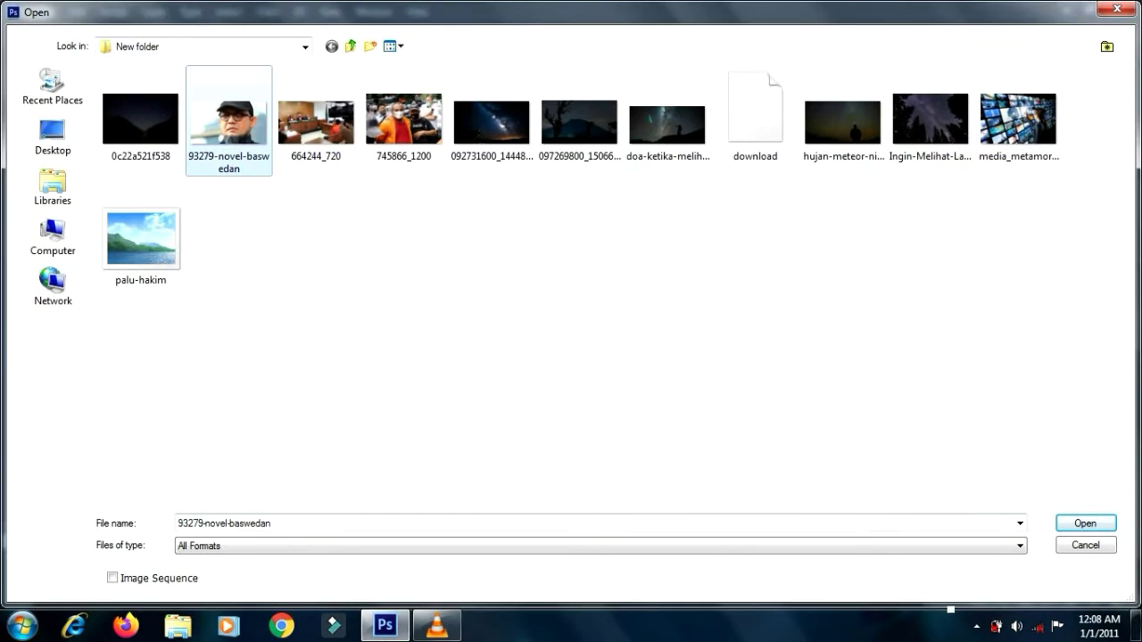
left_click(1084, 522)
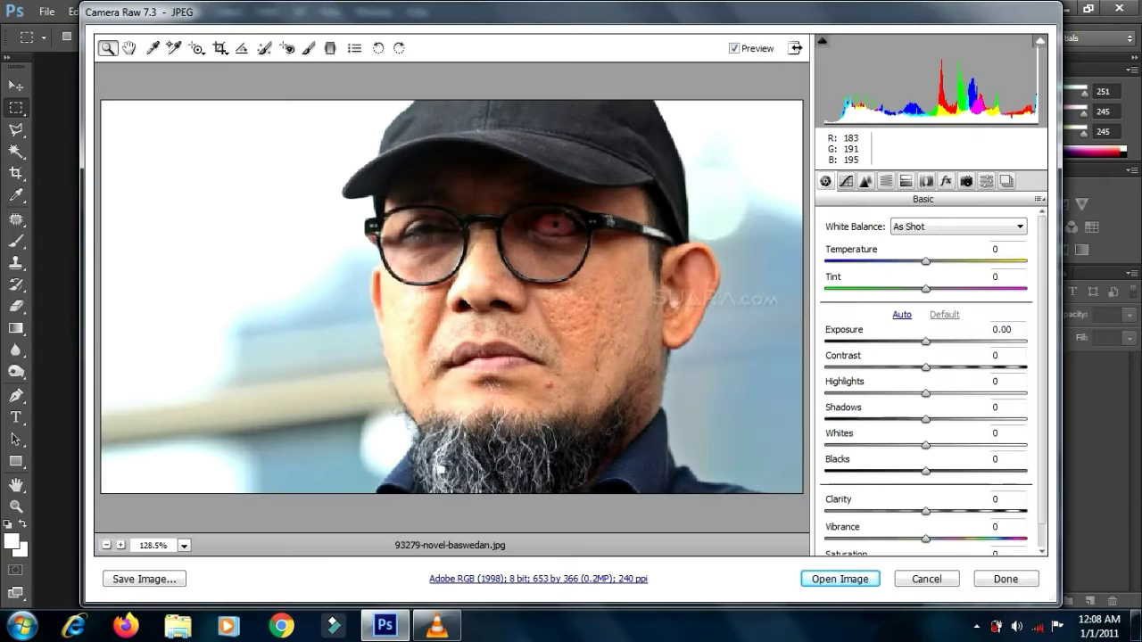
left_click(840, 579)
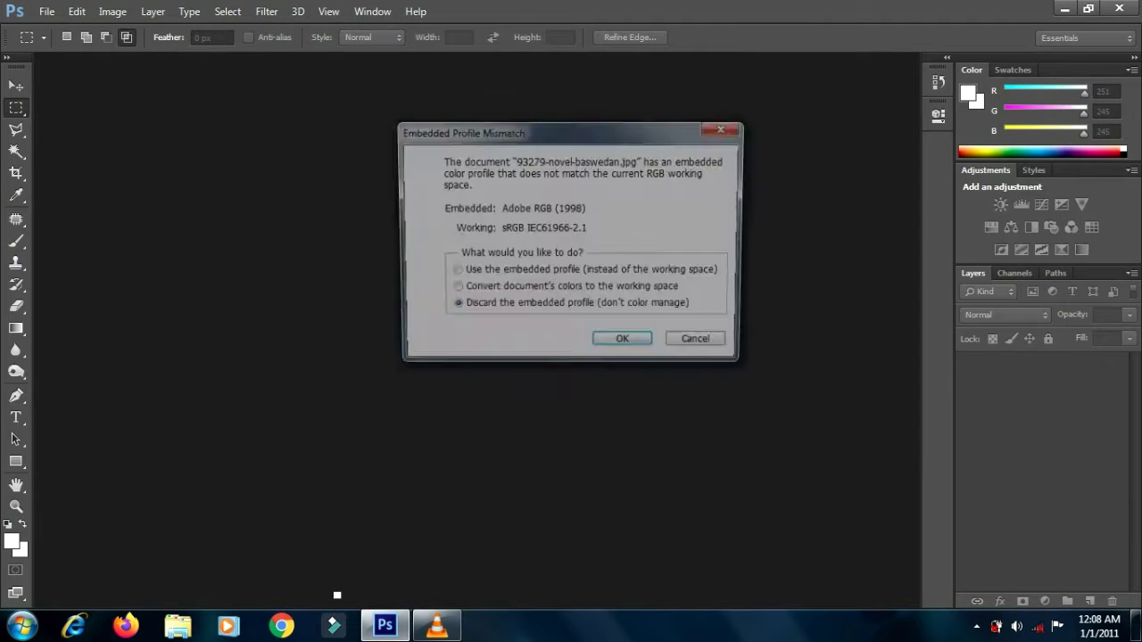
key("Return")
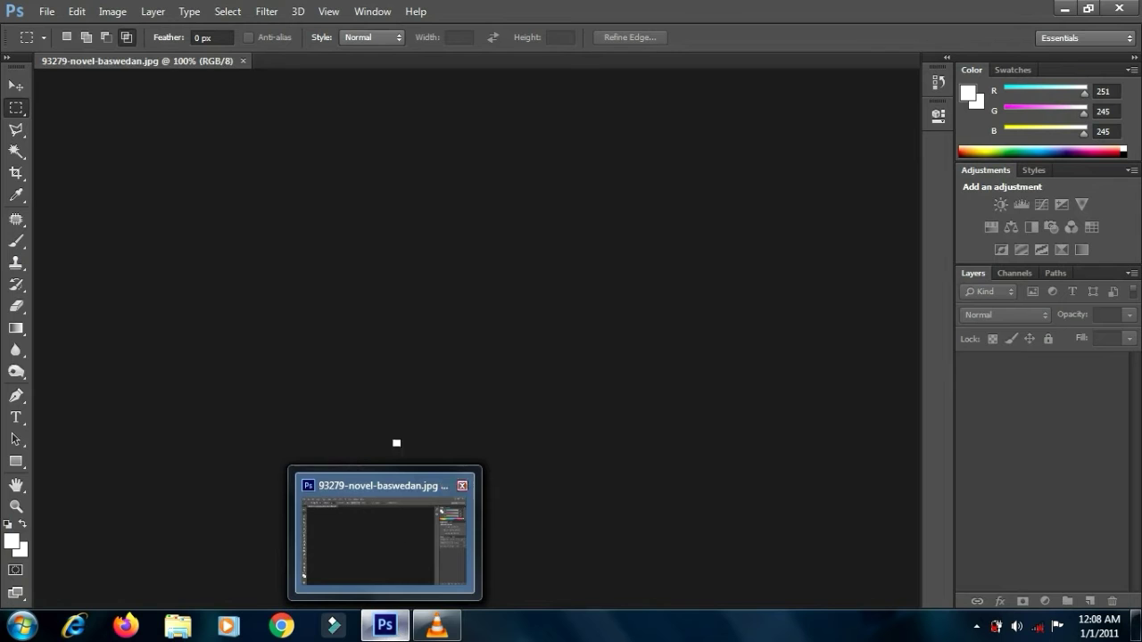
Open 745866_1200.jpg as a second document, discarding its embedded color profile.
left_click(46, 11)
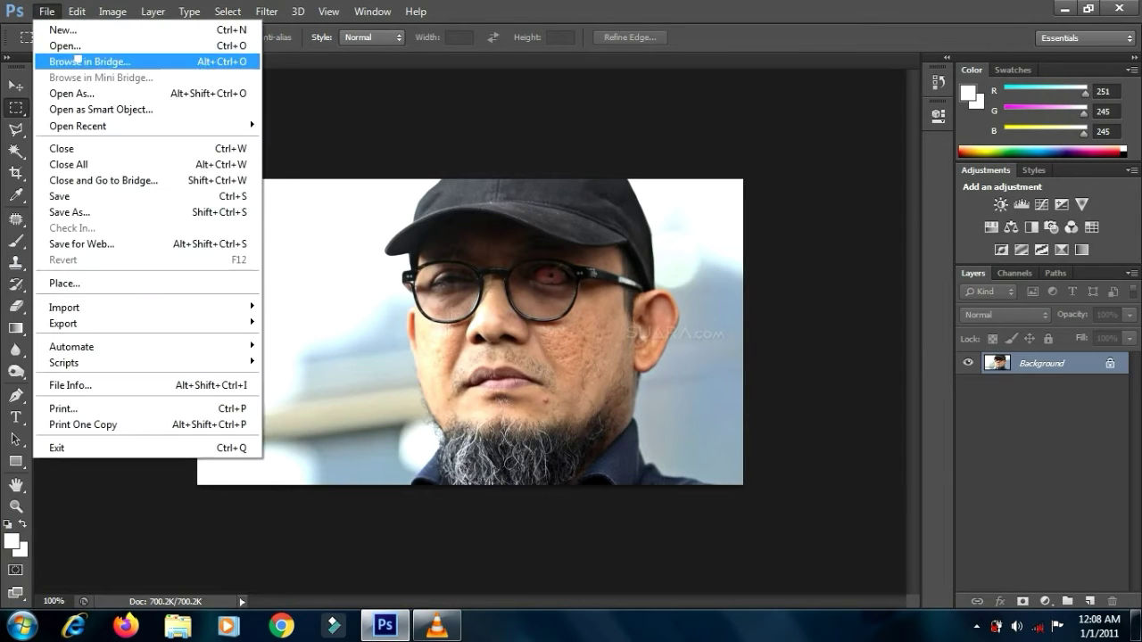
left_click(77, 47)
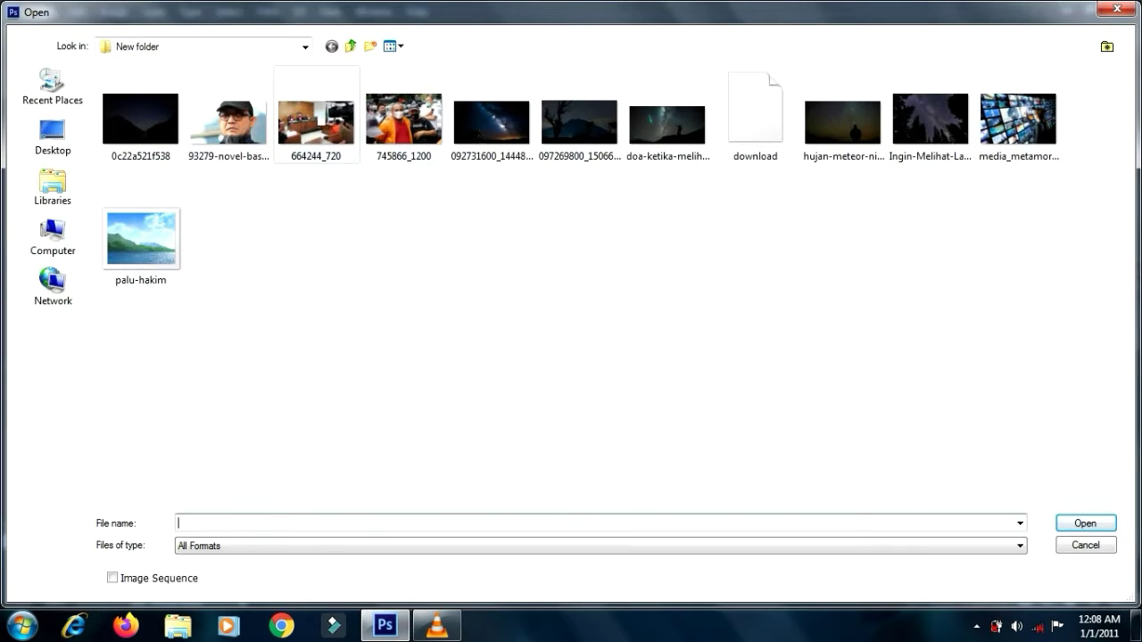
left_click(321, 120)
left_click(410, 121)
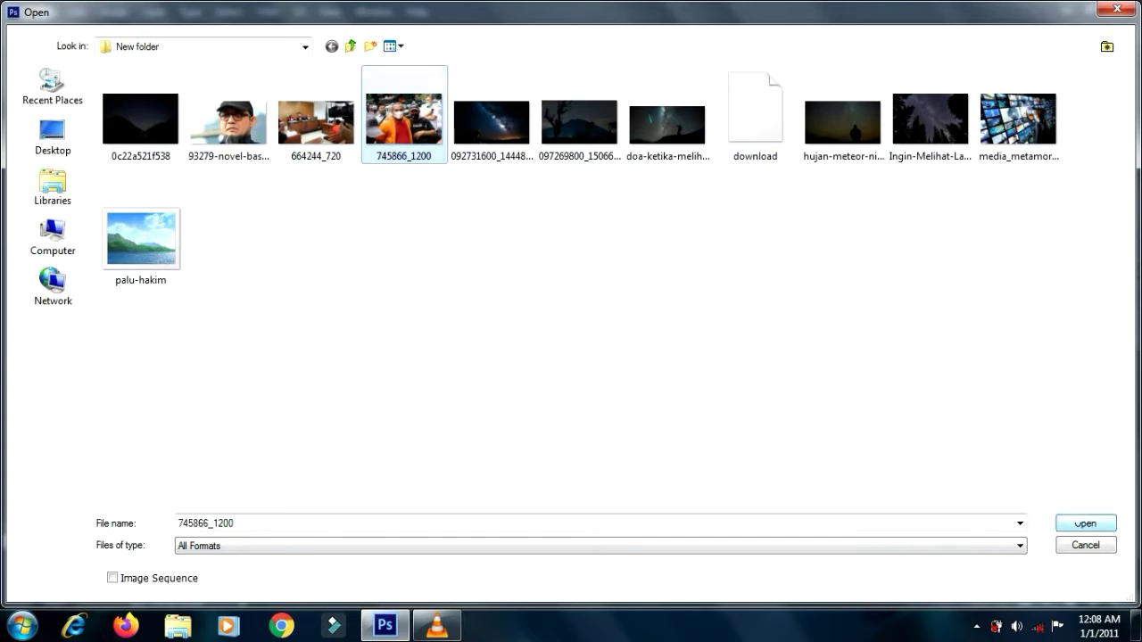
left_click(1085, 524)
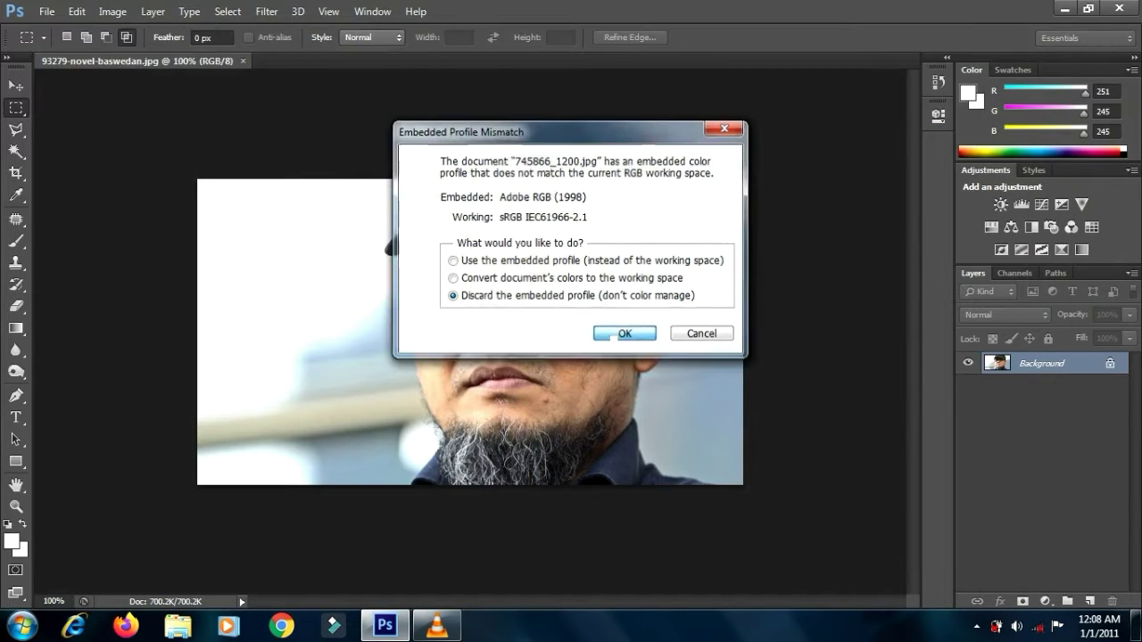
left_click(621, 334)
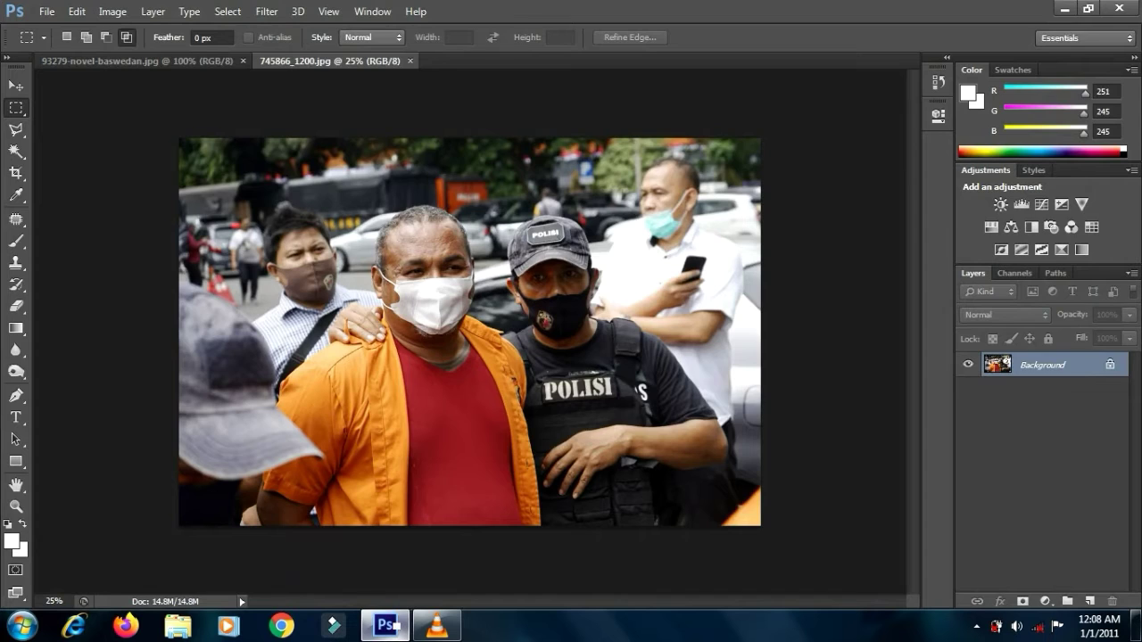
Try to open the palu-hakim image from New folder.
left_click(396, 626)
left_click(389, 626)
left_click(49, 11)
left_click(67, 43)
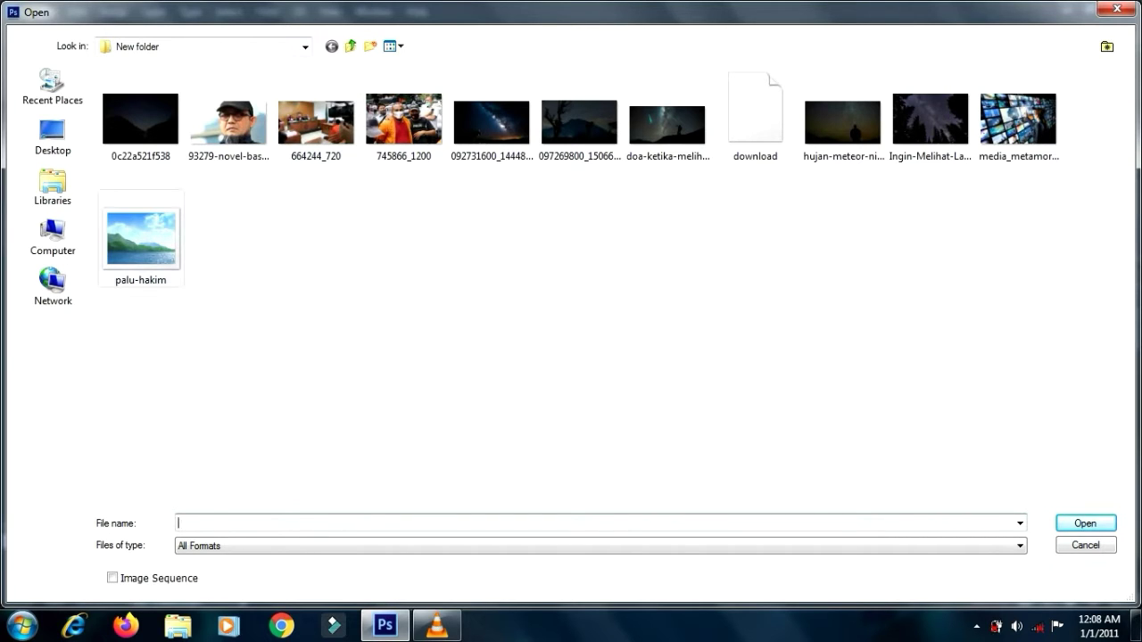
left_click(141, 239)
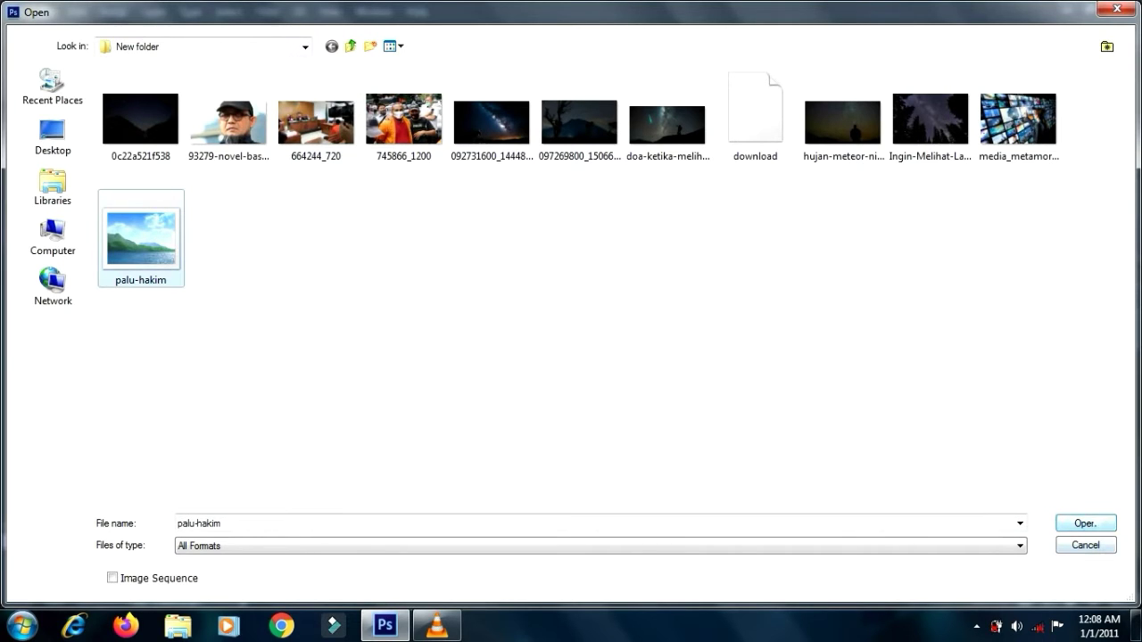
key("Return")
left_click(592, 247)
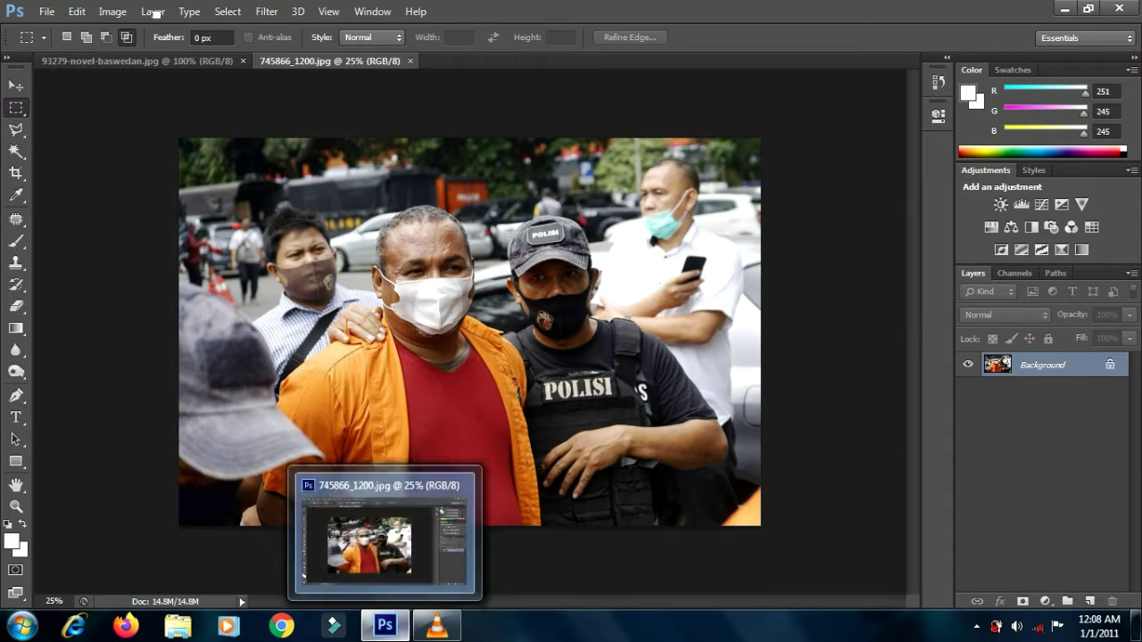
Open media_metamorworks-AdobeStock.jpg through Camera Raw without adjustments and discard its embedded color profile.
left_click(46, 10)
left_click(64, 46)
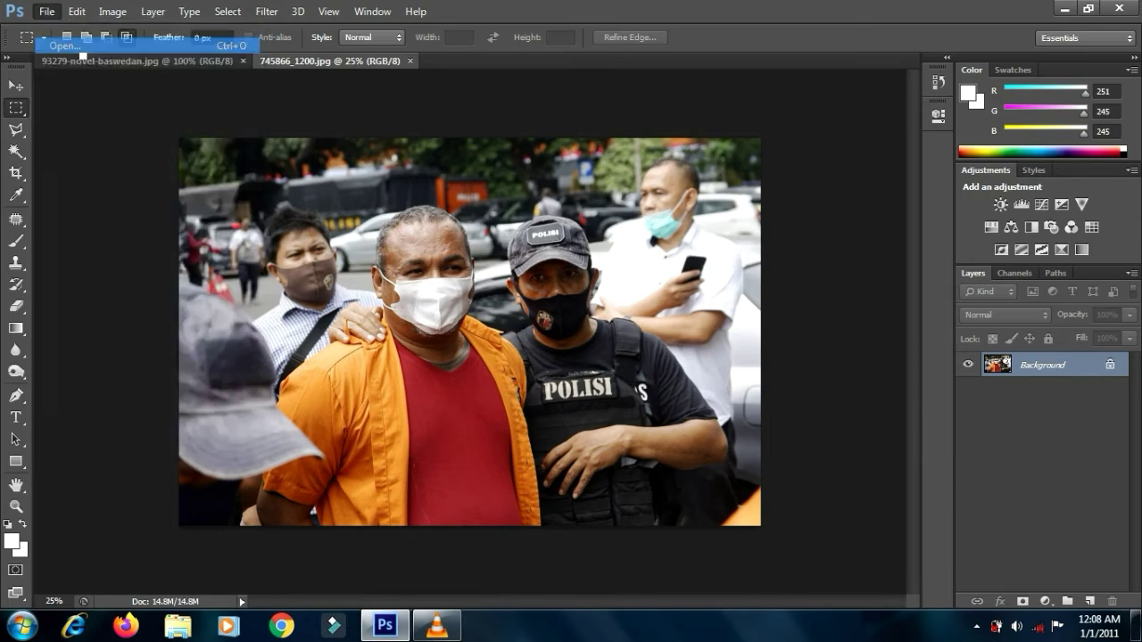
left_click(1019, 121)
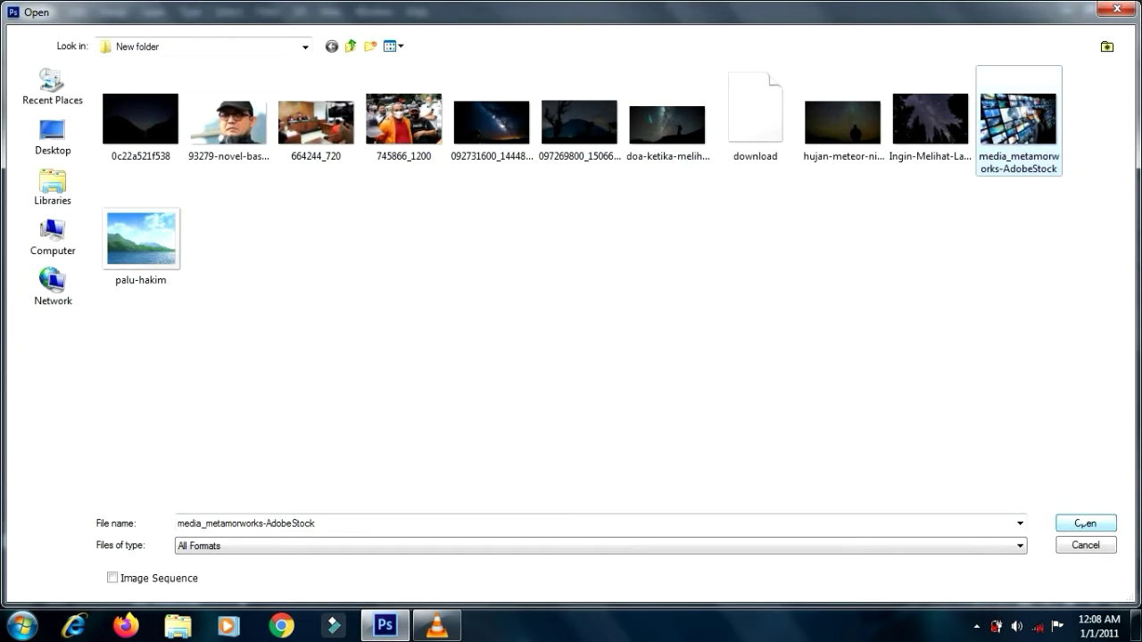
key("Return")
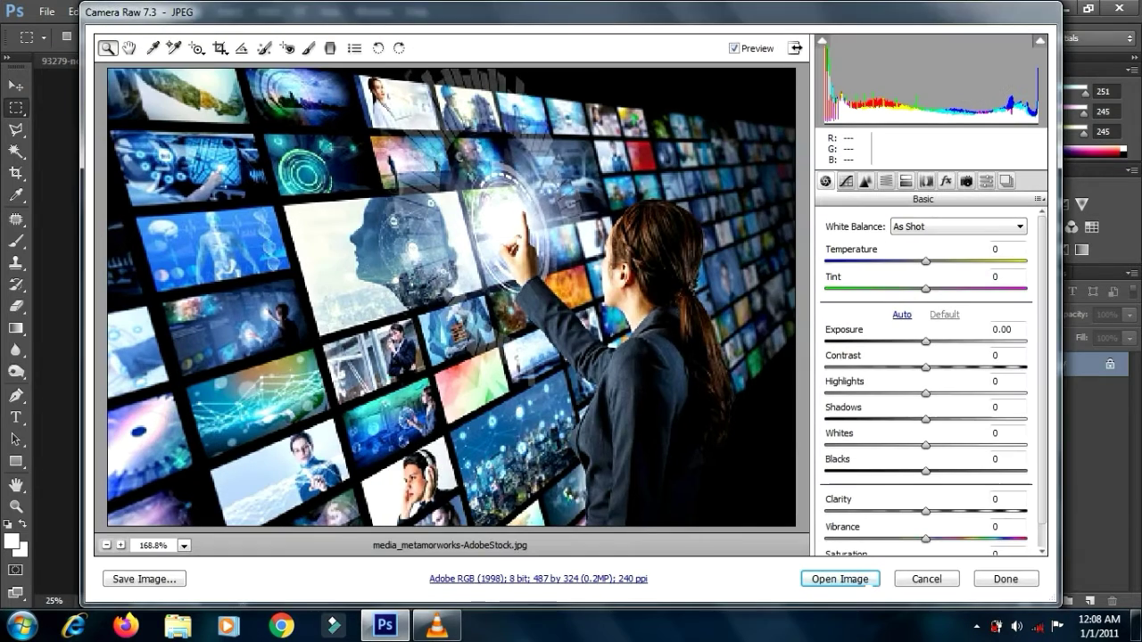
left_click(862, 579)
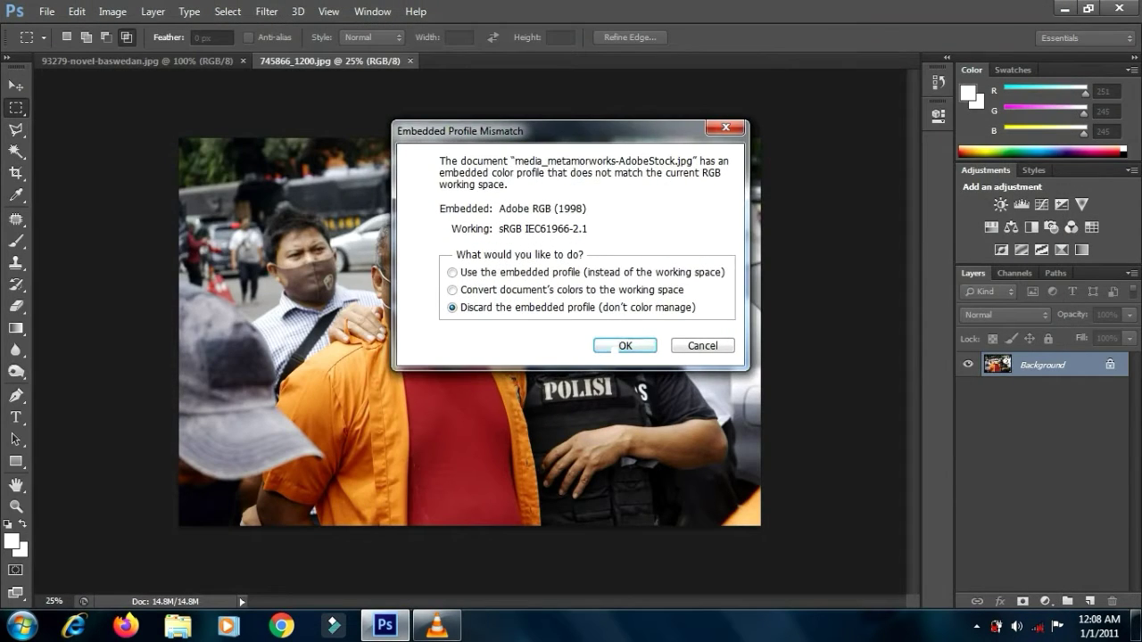
left_click(622, 344)
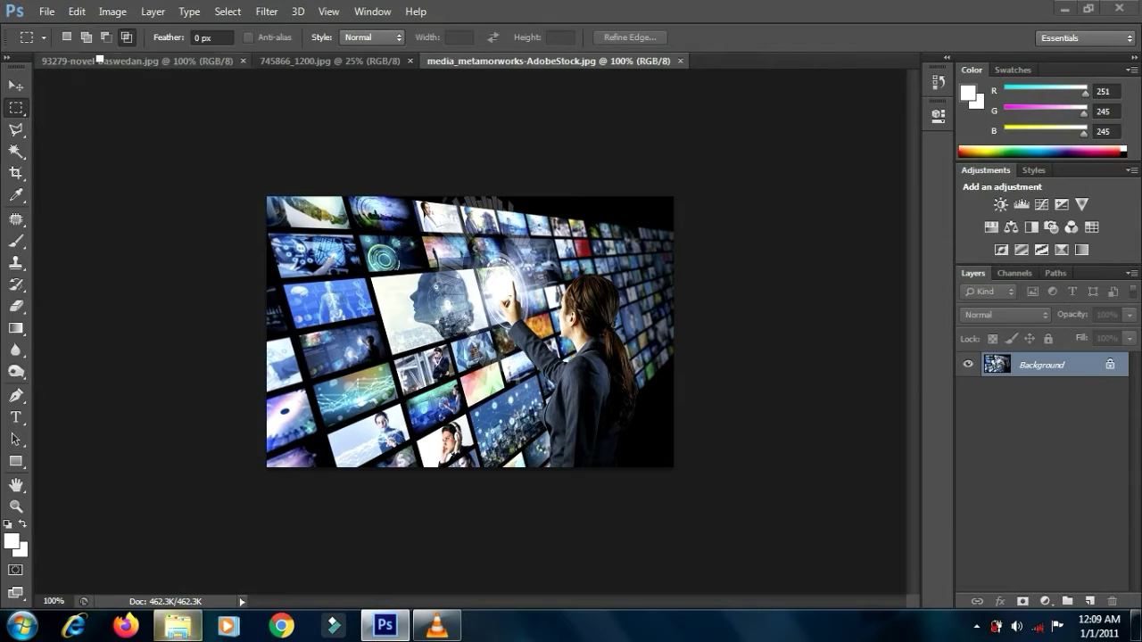
Switch to Windows Explorer and locate the palu-hakim image in New folder inside YOUTUBE KONTEN on Local Disk (E:).
left_click(178, 625)
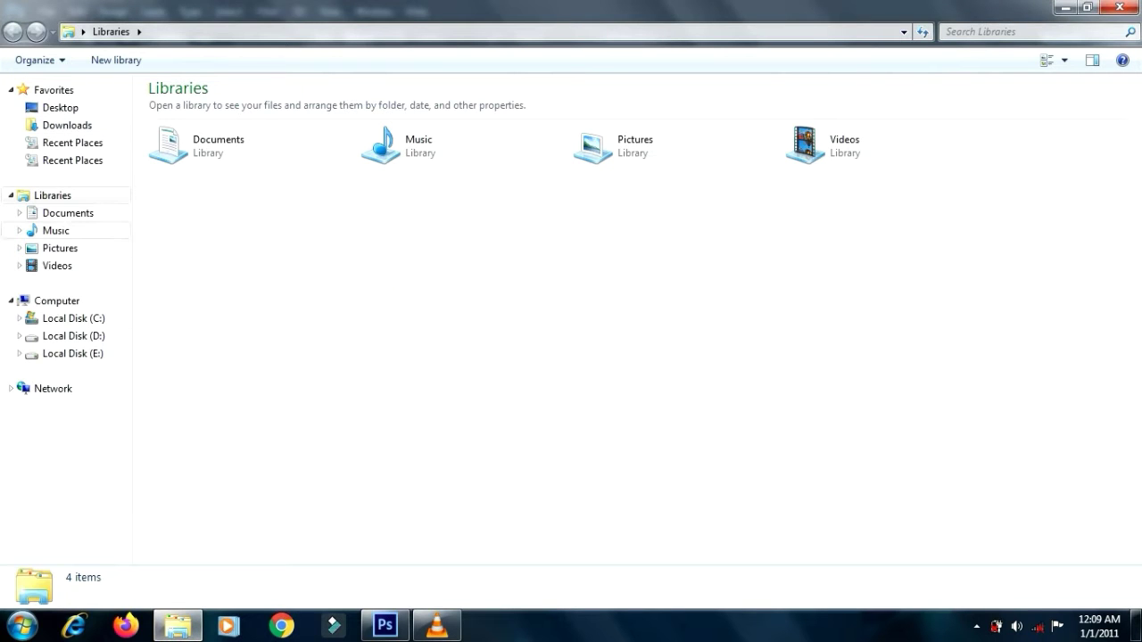
left_click(60, 249)
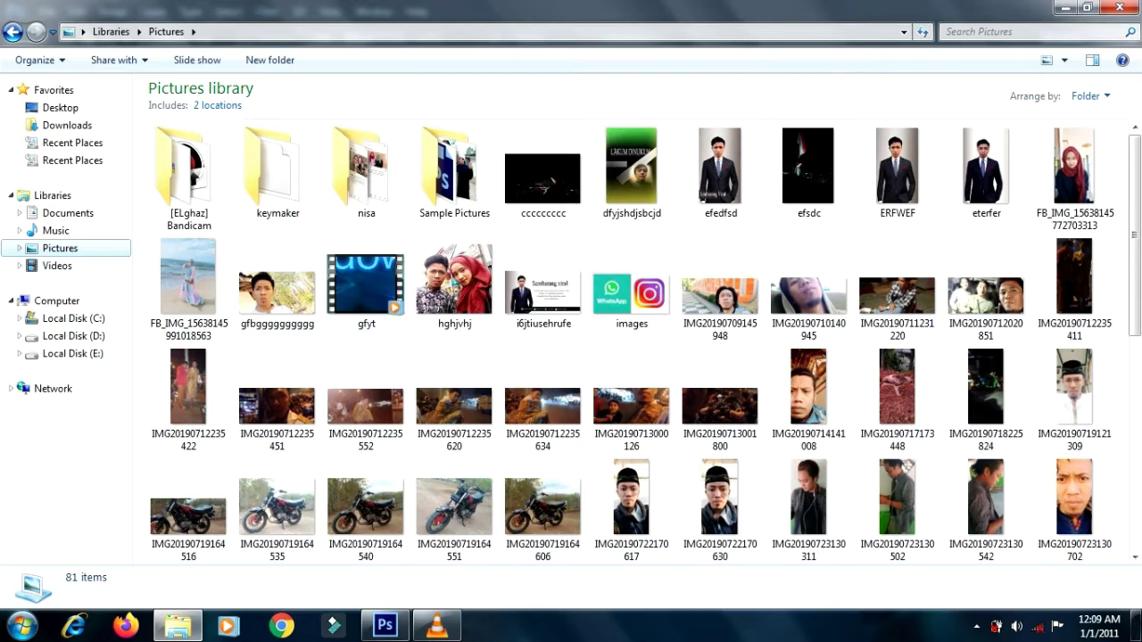
left_click(72, 353)
left_click(277, 270)
double_click(277, 270)
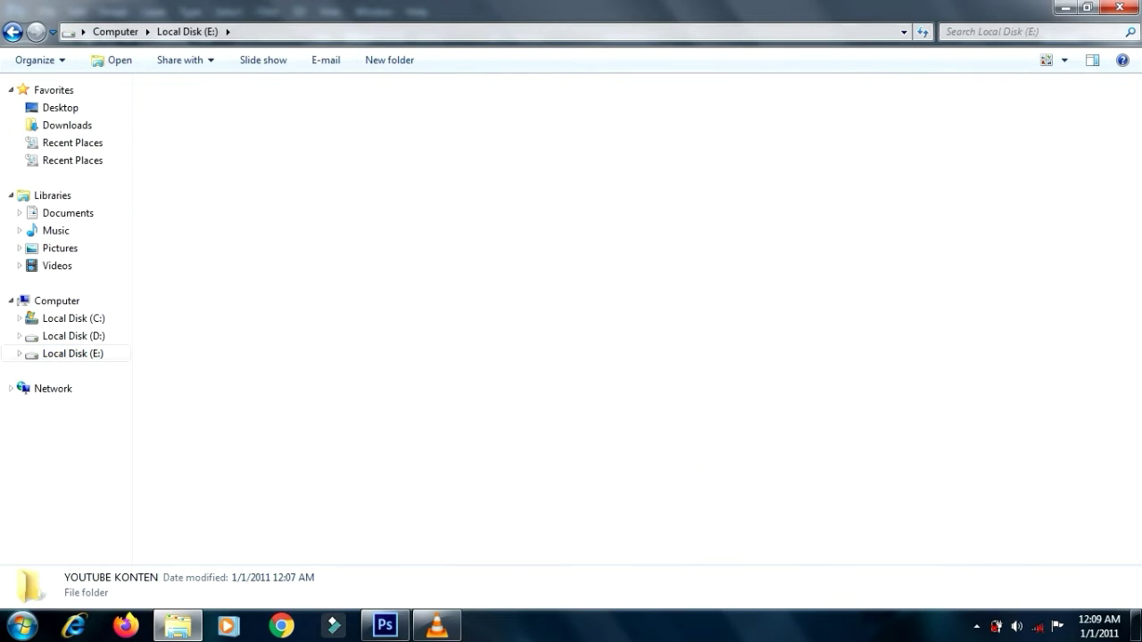
double_click(173, 115)
left_click(188, 254)
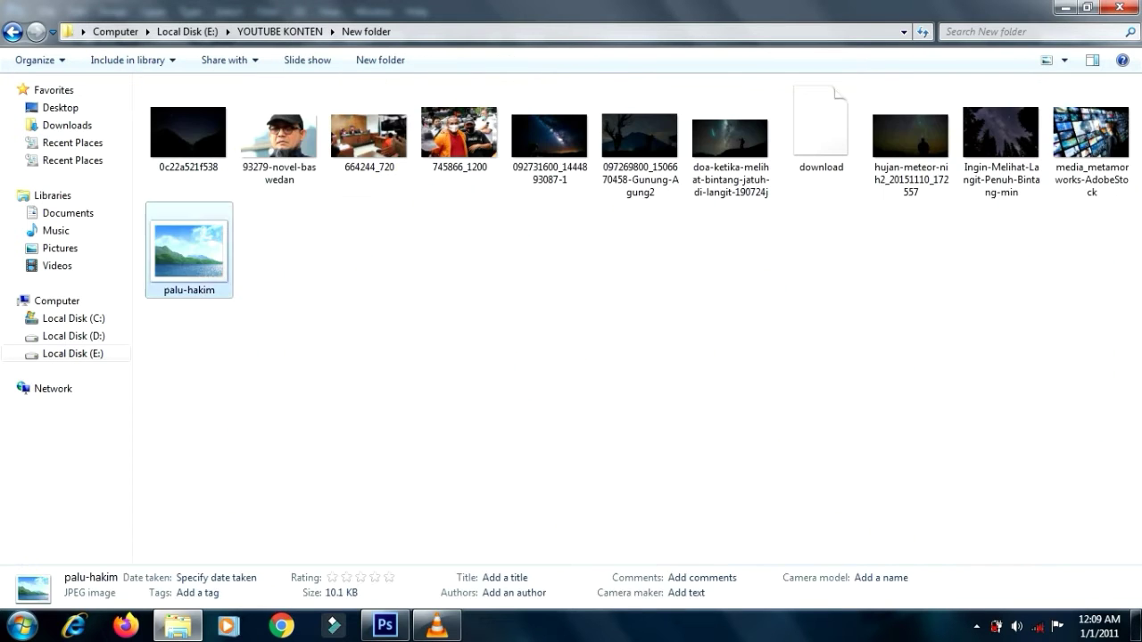
Try to open the palu-hakim image for editing in Paint.
right_click(208, 254)
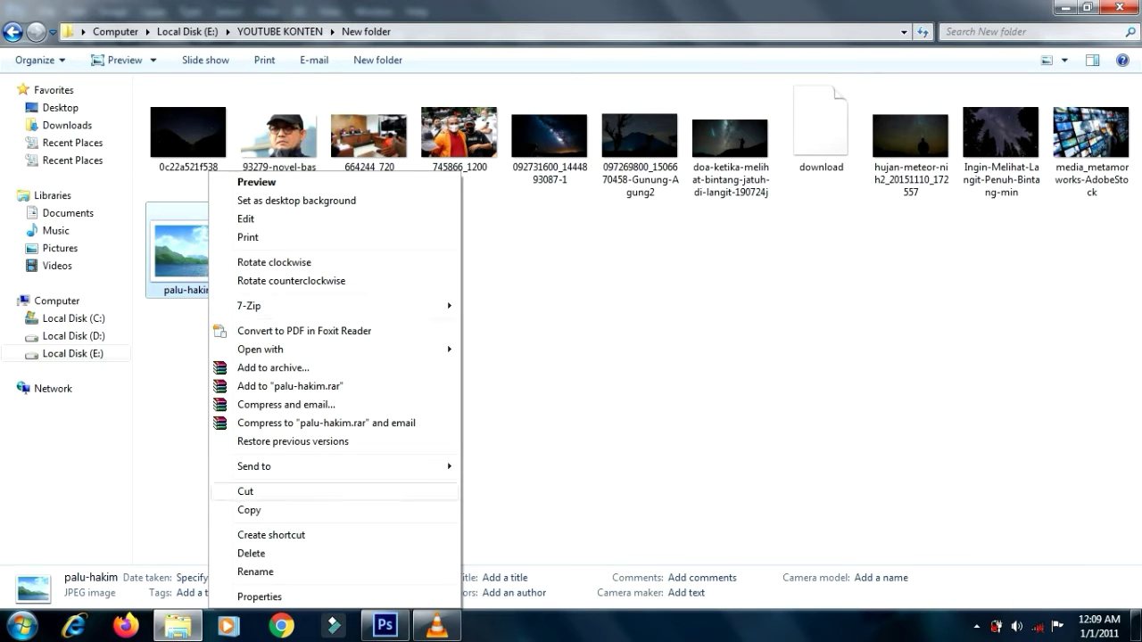
left_click(257, 219)
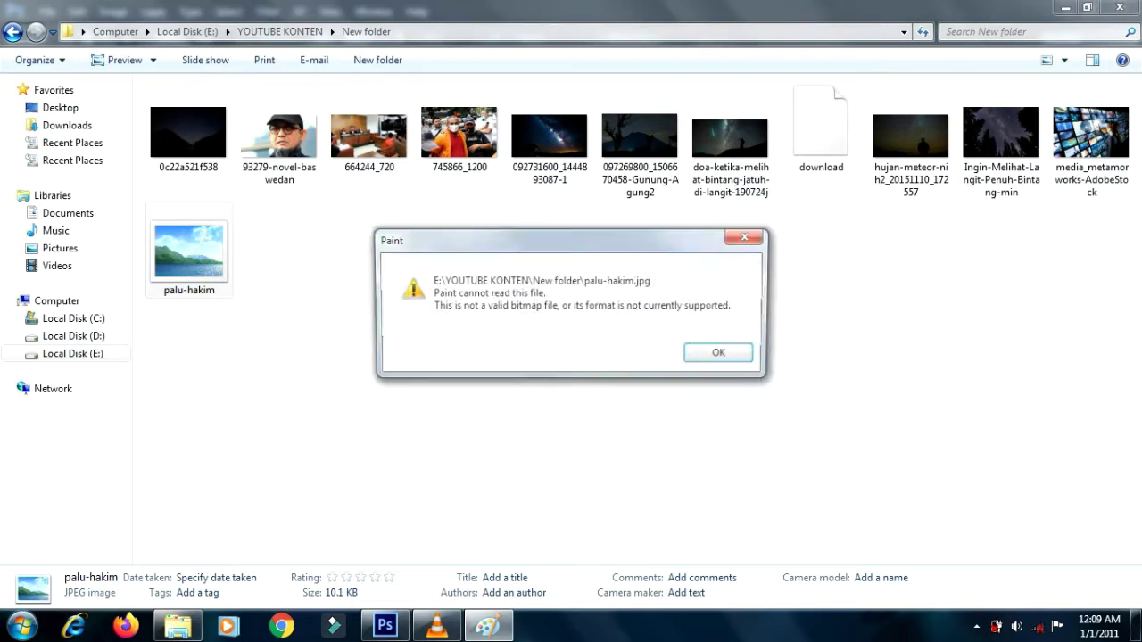
left_click(724, 354)
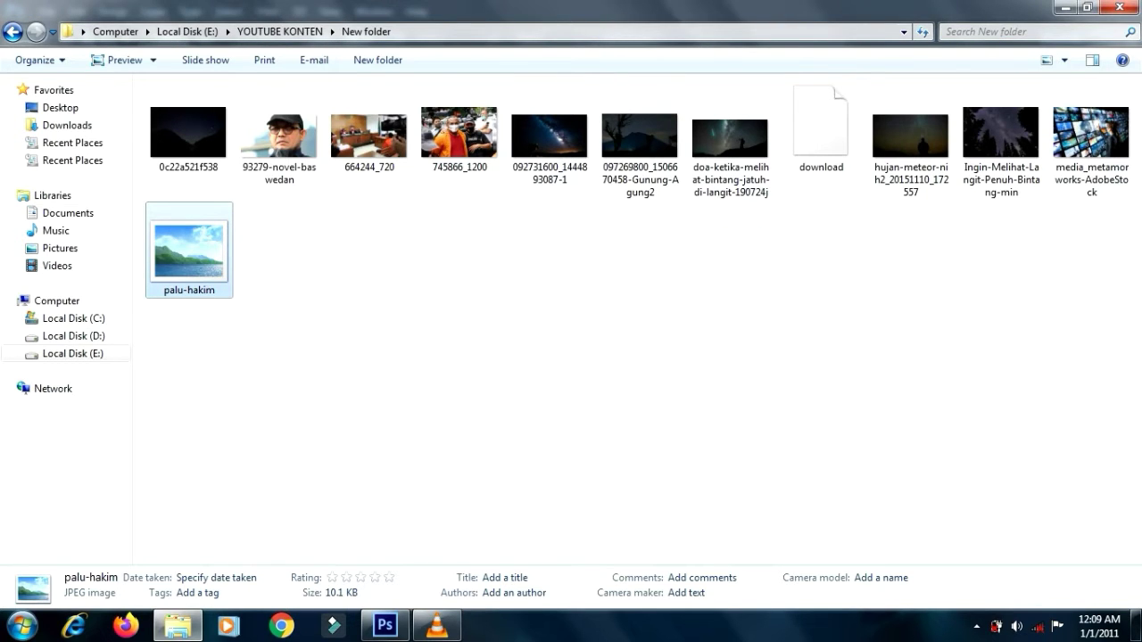
Switch back to Photoshop and create a 70 × 50 inch RGB document at 72 pixels/inch with a white background.
left_click(385, 625)
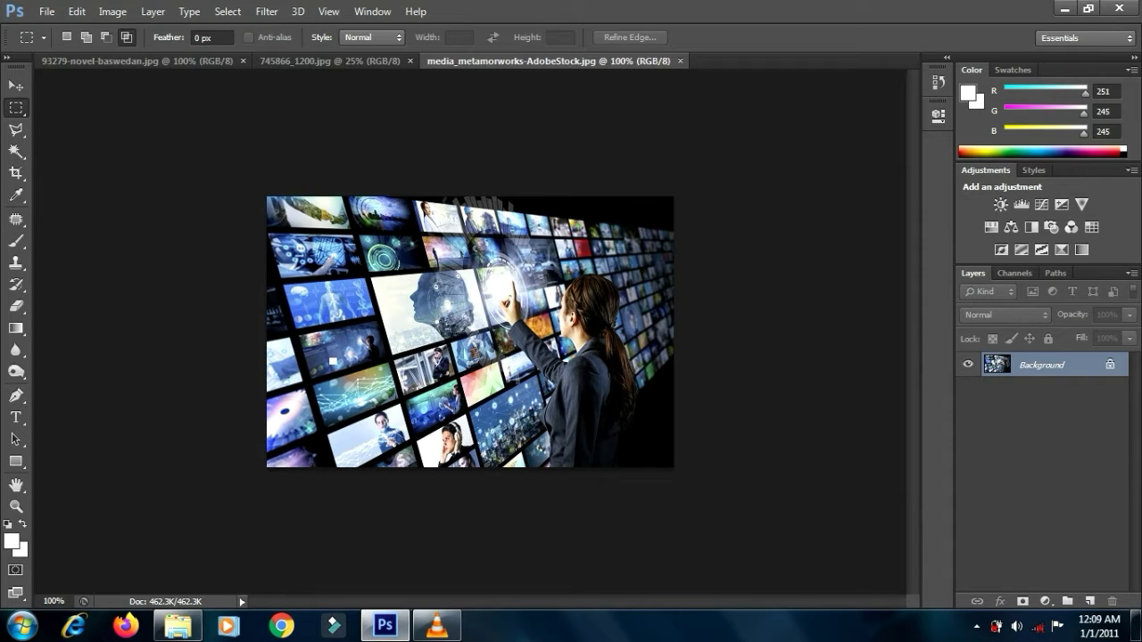
key("ctrl+n")
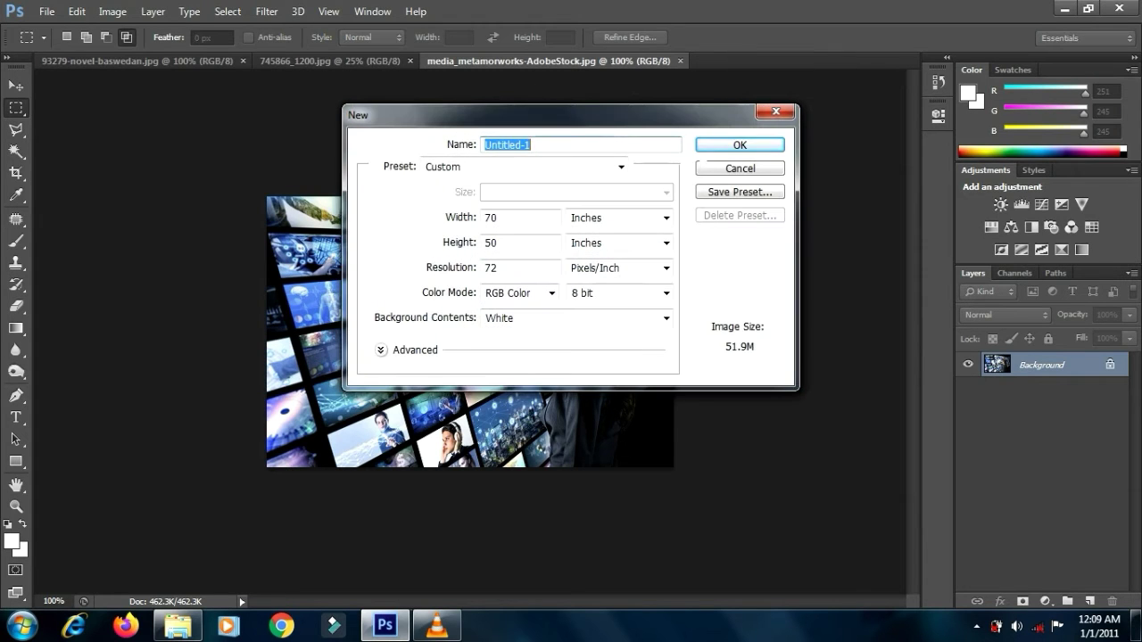
key("Escape")
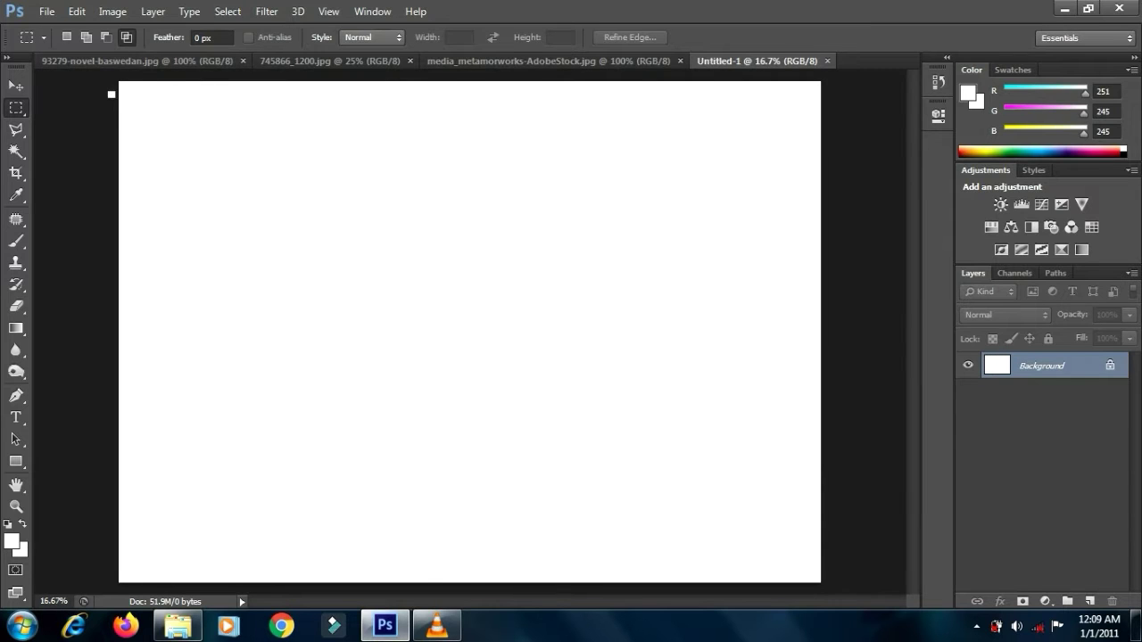
Copy the 93279-novel-baswedan.jpg portrait into the right part of the Untitled-1 canvas and close its source document without saving.
key("v")
left_click_drag(114, 62, 122, 96)
left_click_drag(705, 272, 731, 276)
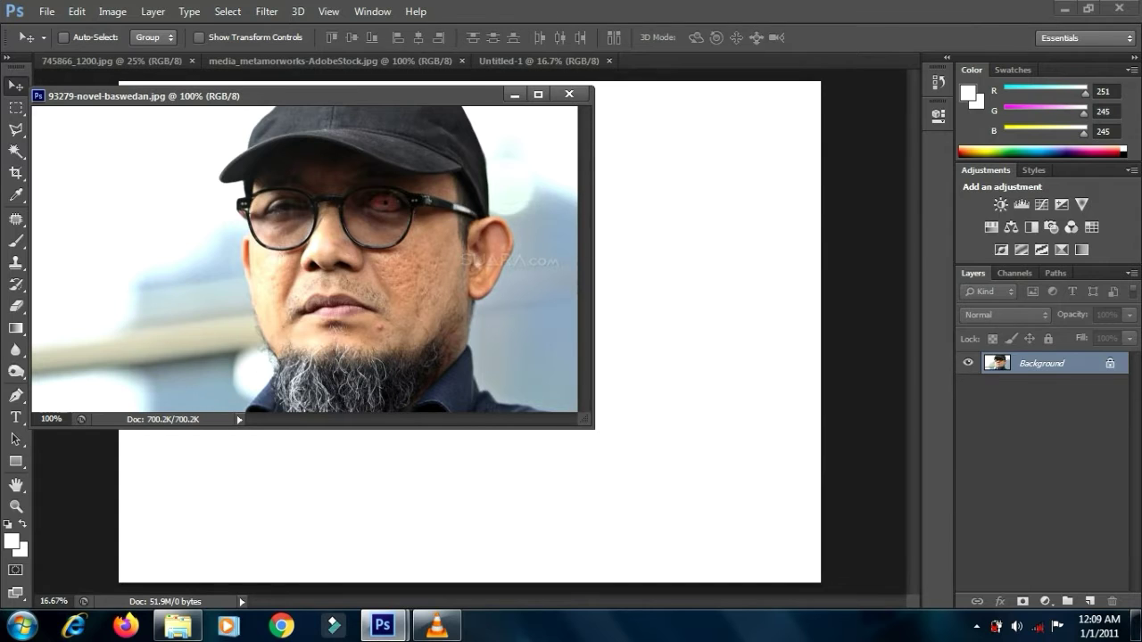
left_click(571, 93)
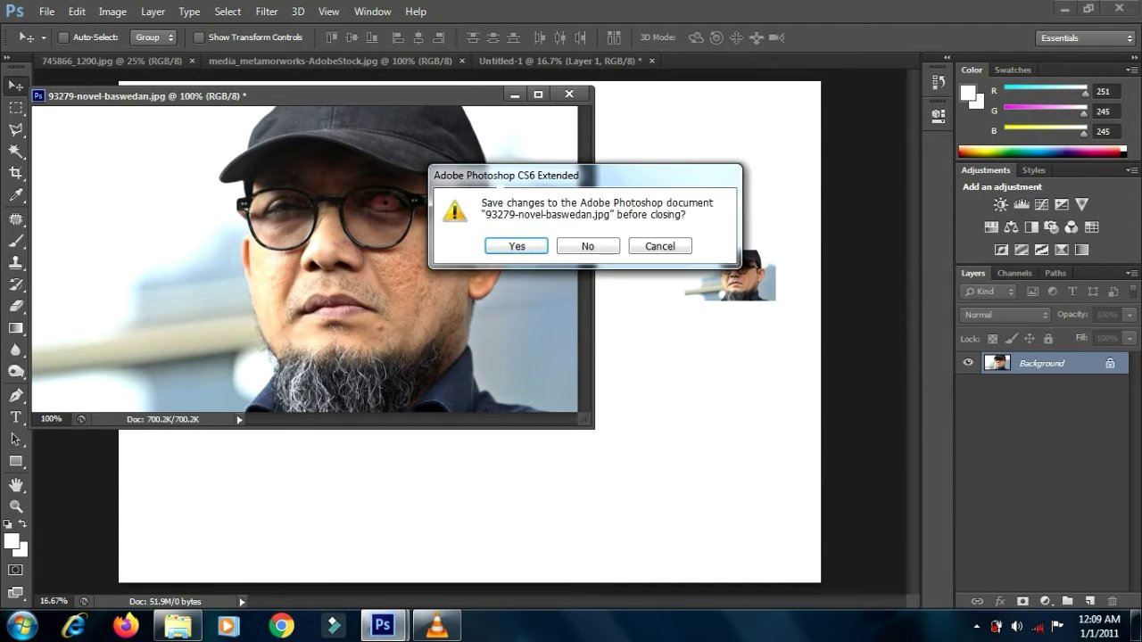
left_click(587, 246)
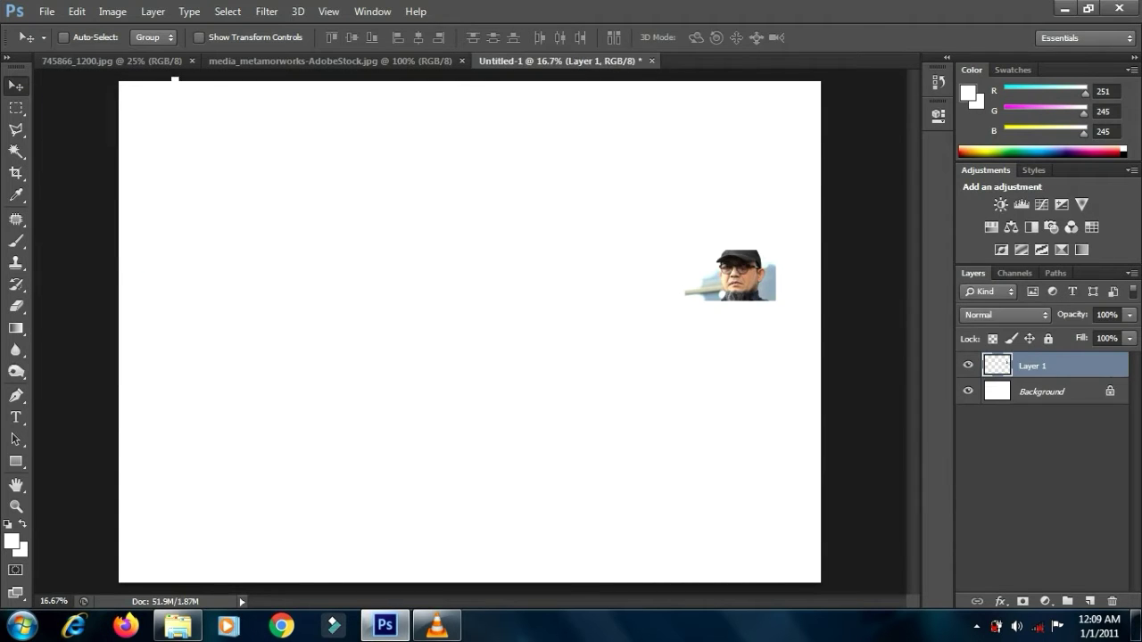
Float the 745866_1200.jpg document and copy its photo onto the upper right of the Untitled-1 canvas as a new layer.
left_click(151, 60)
left_click_drag(152, 60, 143, 120)
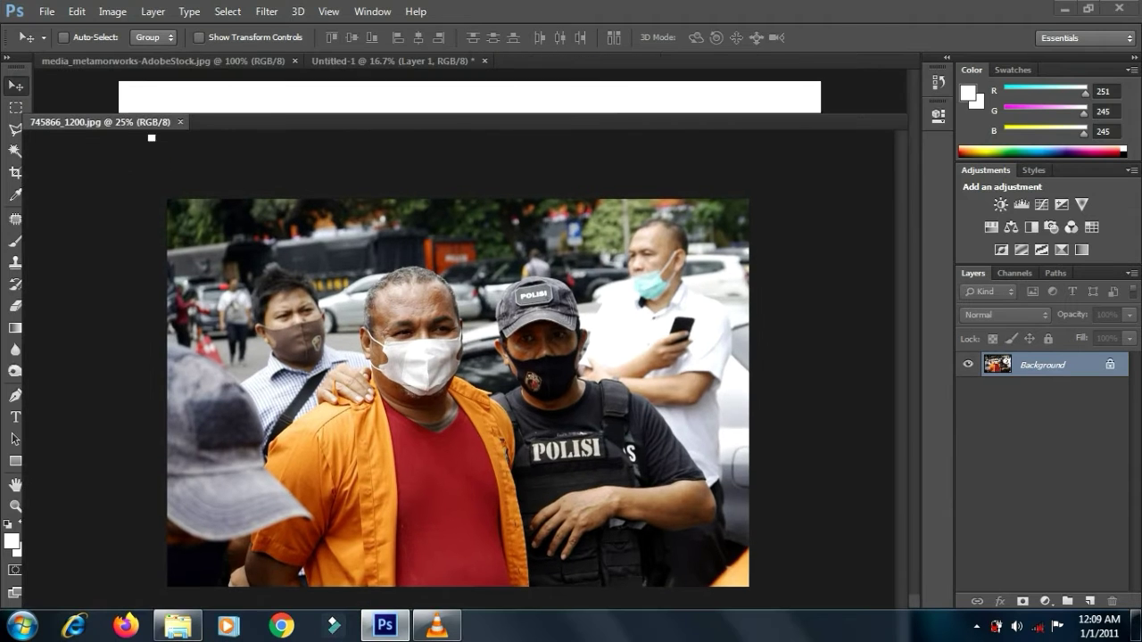
left_click_drag(165, 275, 624, 219)
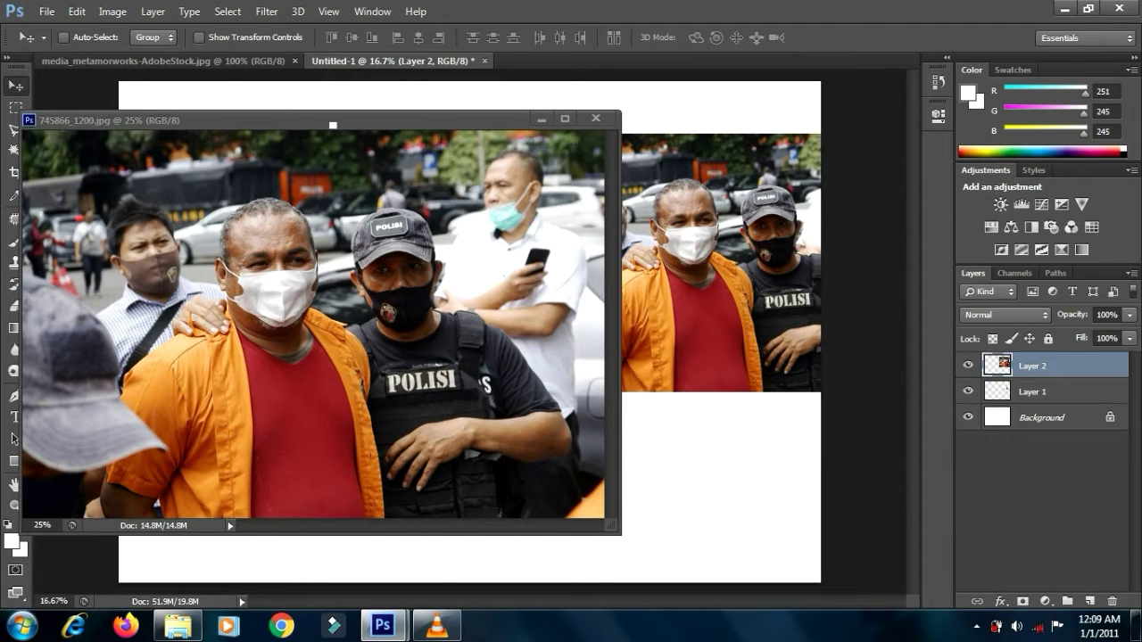
Dock the floating 745866_1200.jpg document and move its copied photo to the left half of the Untitled-1 canvas.
left_click_drag(332, 125, 743, 71)
left_click(162, 60)
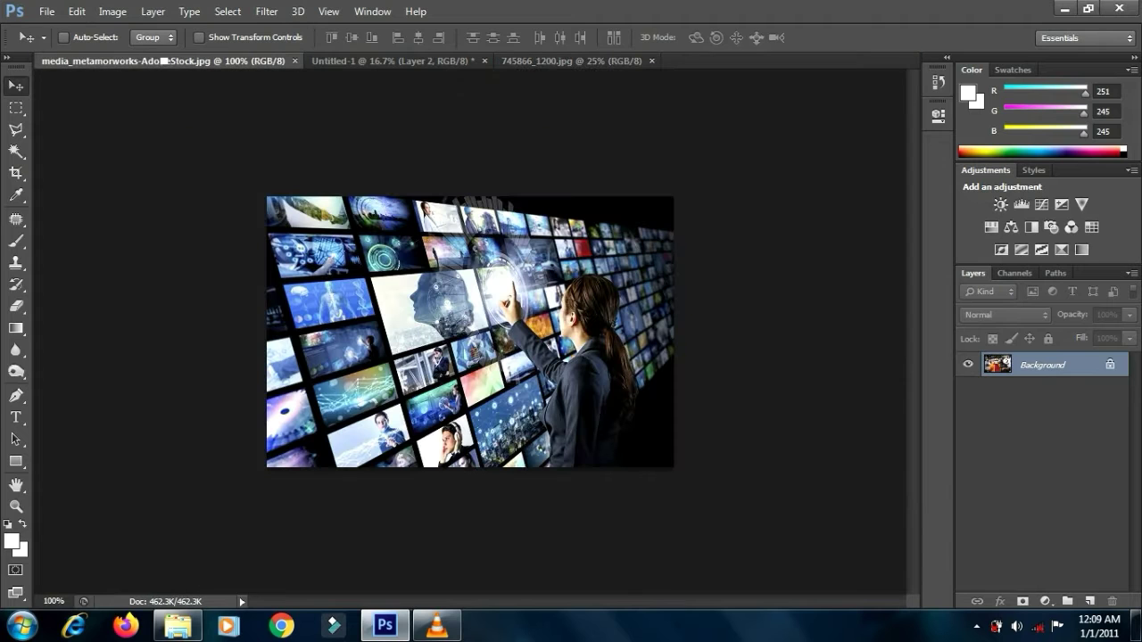
left_click(382, 62)
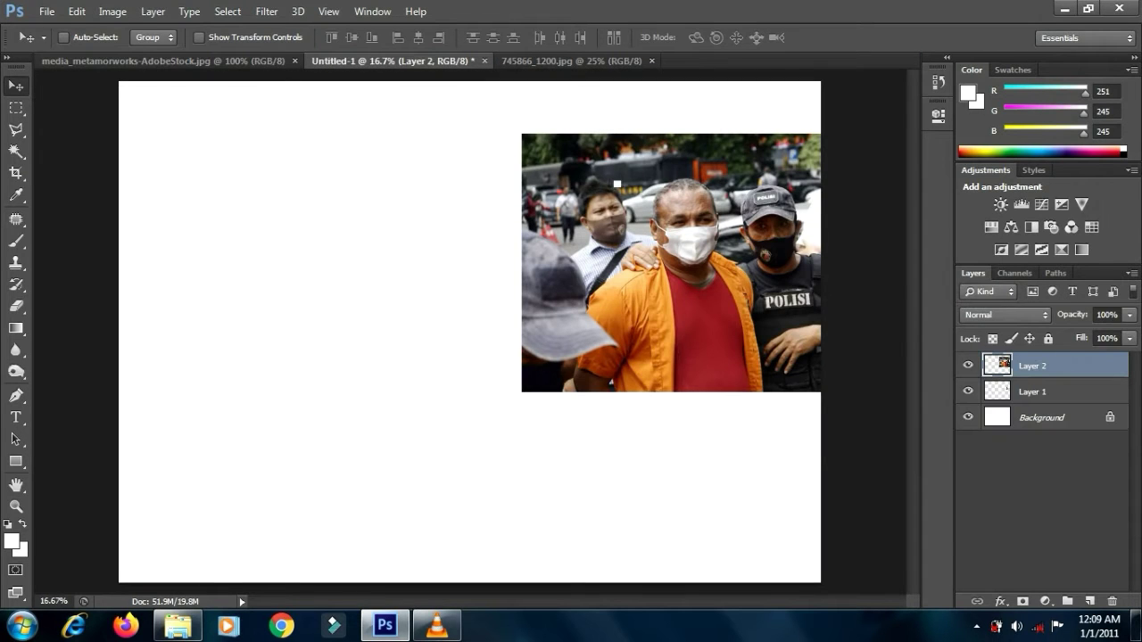
left_click_drag(637, 190, 297, 235)
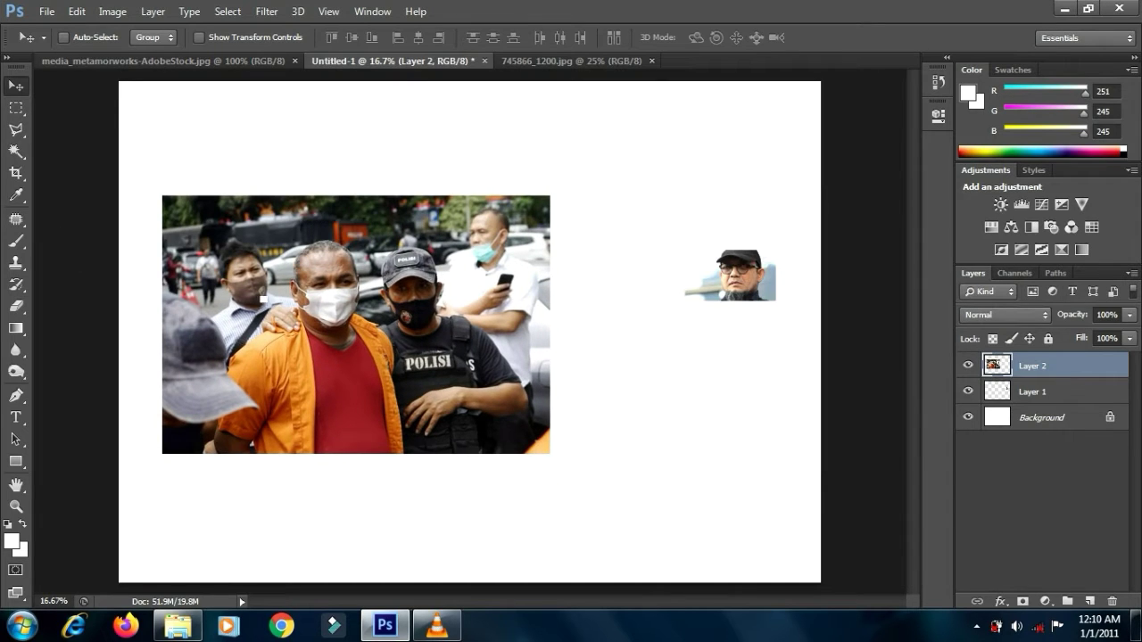
Start a Pen path at the photo's lower edge, tracing the bare arm and sleeve edge of the man in the orange shirt.
key("ctrl+plus")
key("ctrl+plus")
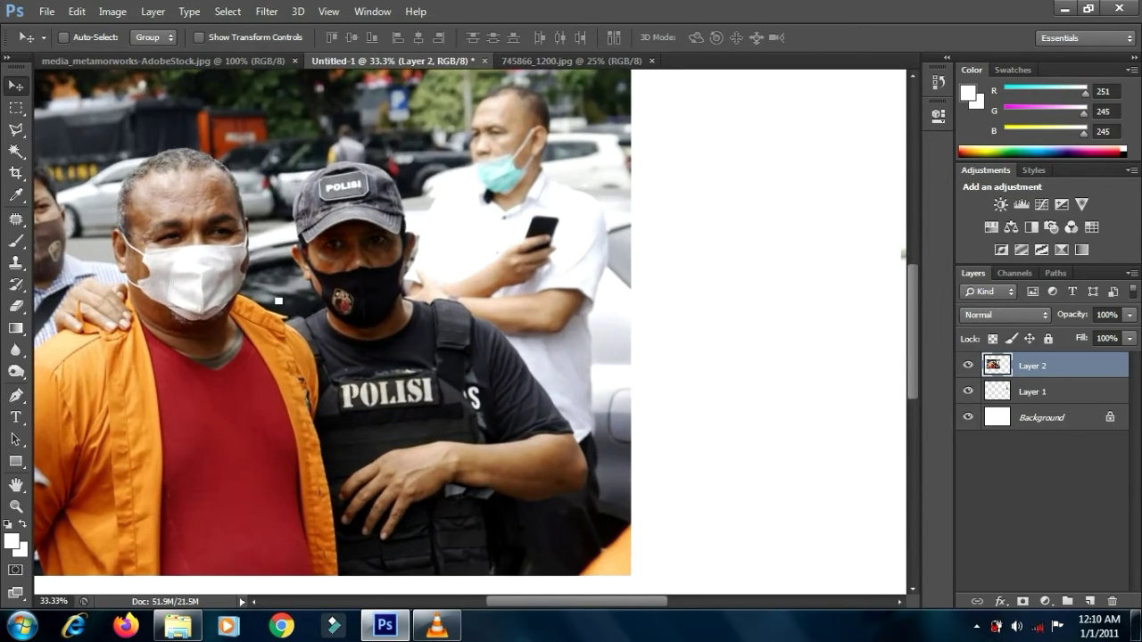
left_click_drag(279, 302, 690, 209)
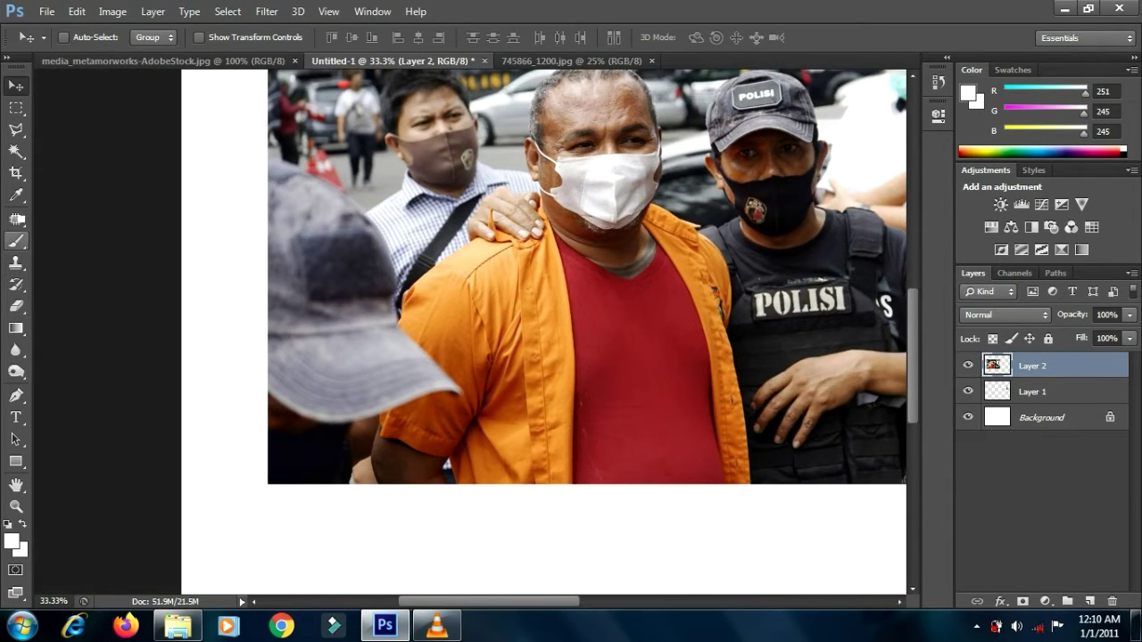
left_click(16, 241)
left_click(17, 396)
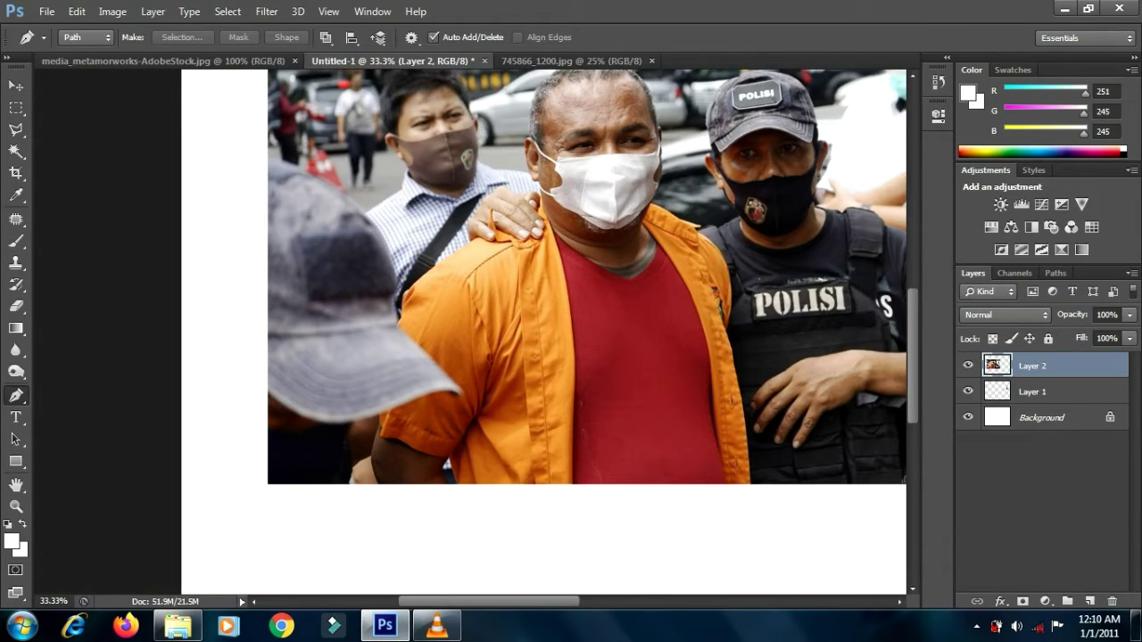
left_click(383, 473)
left_click(384, 450)
left_click(385, 428)
left_click(393, 406)
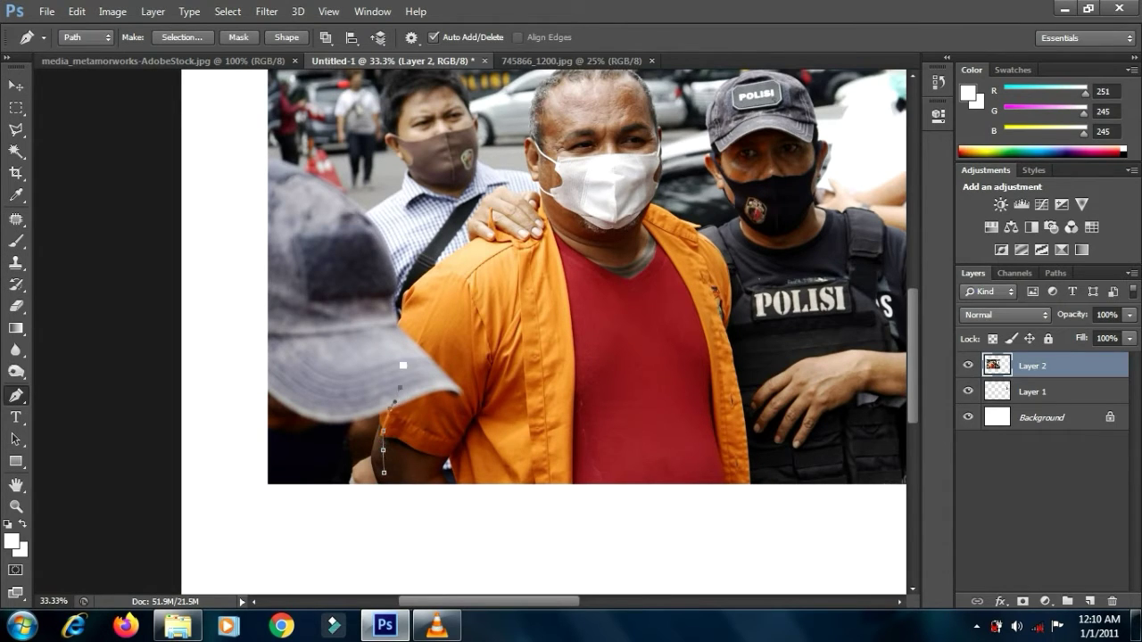
Continue the path past the grey cap and along the orange shirt's left shoulder to the hand near the neck.
left_click(400, 362)
left_click(400, 343)
left_click(404, 323)
left_click(428, 278)
left_click(457, 257)
left_click(488, 229)
left_click(517, 214)
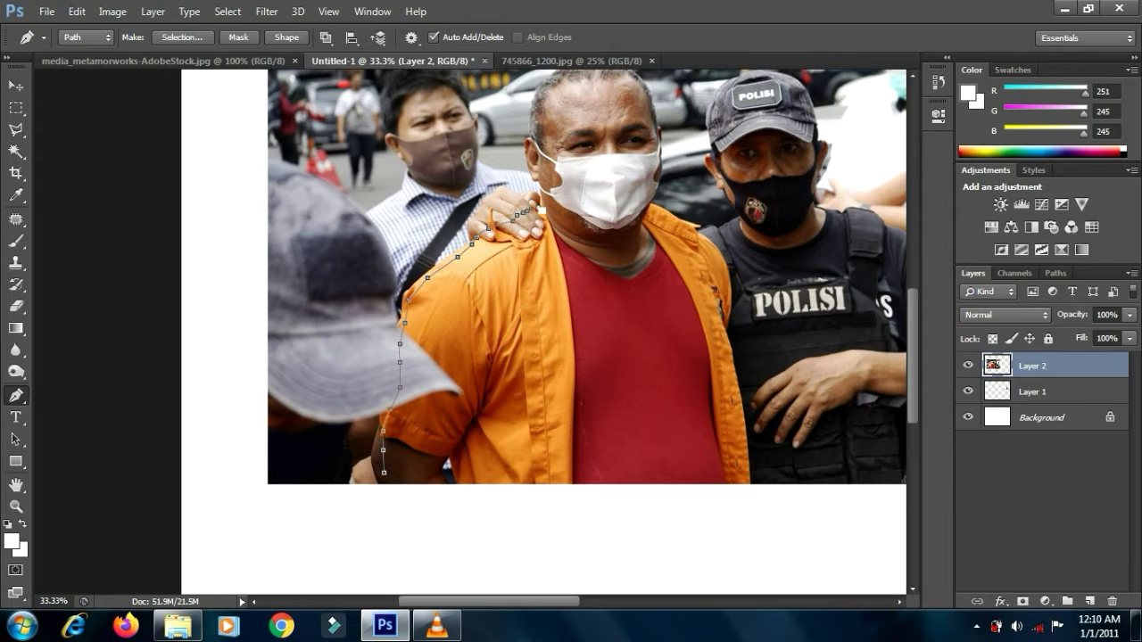
Extend the path up the left side of the masked man's neck and around his ear.
key("ctrl+plus")
key("ctrl+plus")
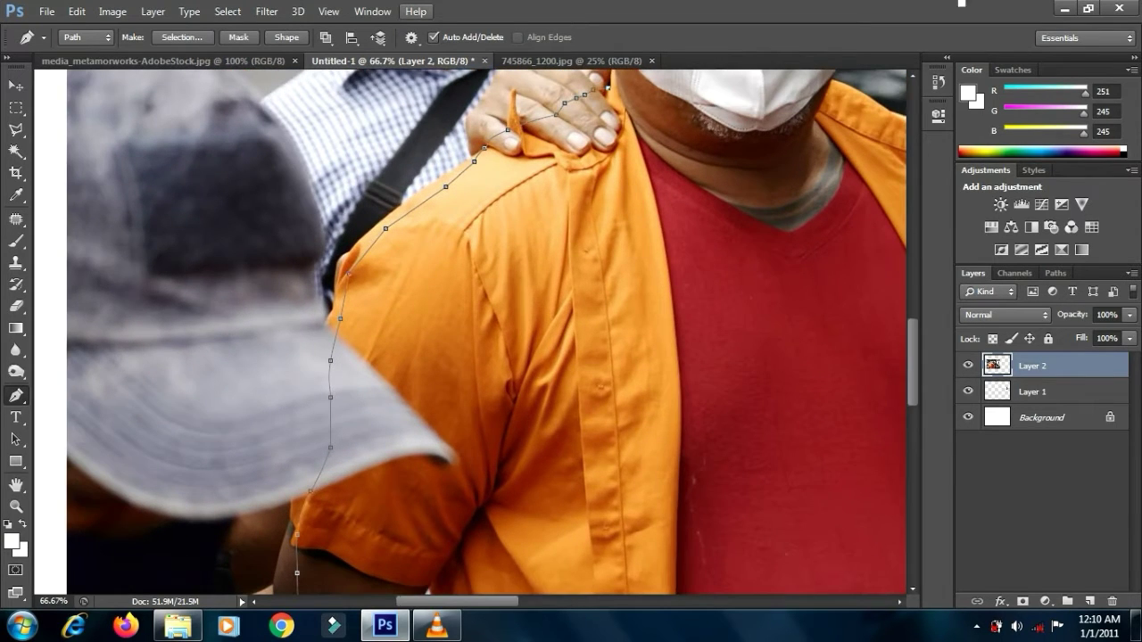
left_click_drag(765, 173, 543, 449)
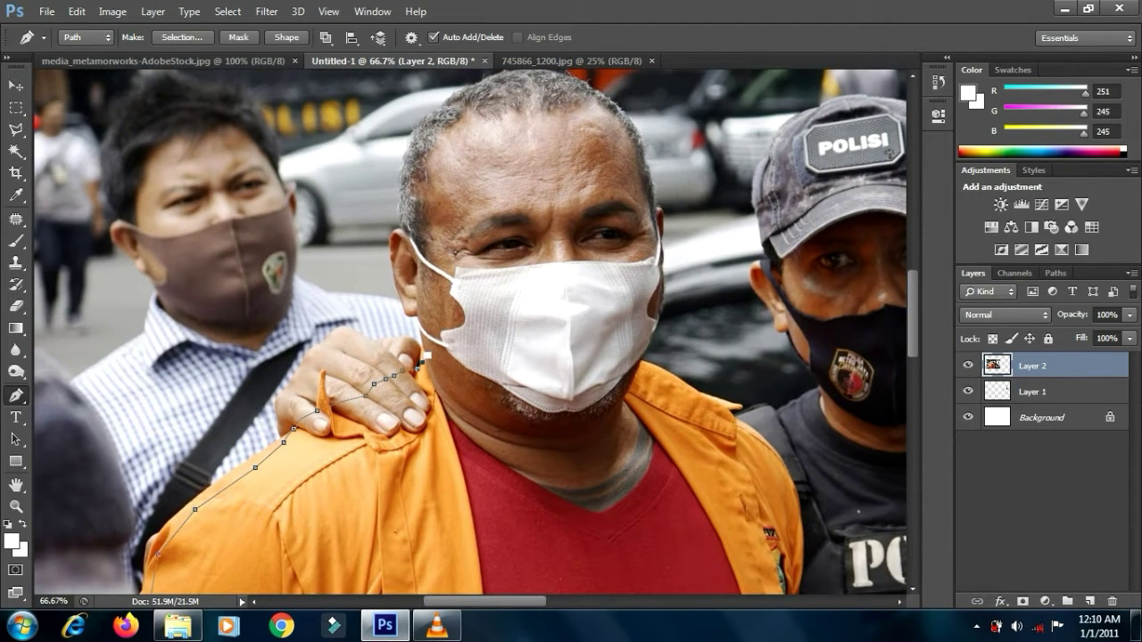
left_click(425, 335)
left_click(403, 311)
left_click(398, 254)
left_click(402, 229)
left_click_drag(514, 83, 446, 155)
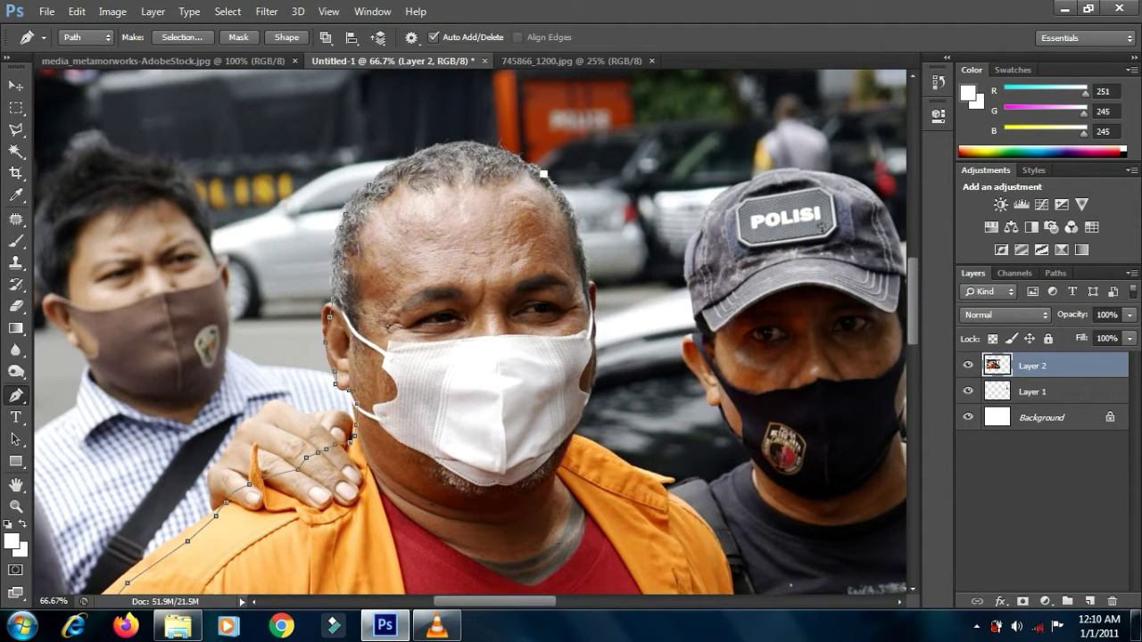
Trace the path down the right side of the masked man's head to the cheek, undoing the last misplaced point.
left_click(569, 219)
left_click(578, 242)
left_click(582, 269)
left_click(589, 297)
left_click(590, 308)
left_click(591, 337)
key("ctrl+z")
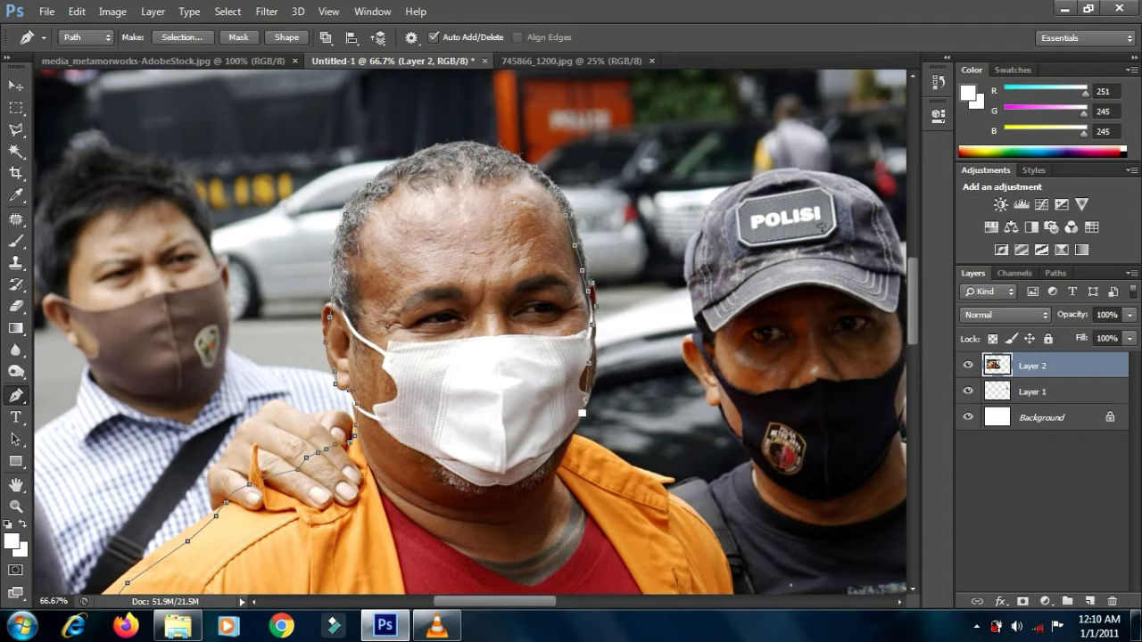
Trace the path along the orange shirt's right collar and shoulder toward its outer edge.
left_click(607, 460)
left_click(637, 482)
left_click(677, 509)
mouse_move(703, 541)
left_mouse_down()
mouse_move(684, 330)
mouse_move(707, 541)
left_mouse_up()
left_click_drag(704, 537, 652, 154)
Run the path below the photo's lower edge and back to its starting point at the arm to close it.
left_click(680, 344)
left_click_drag(509, 378, 525, 378)
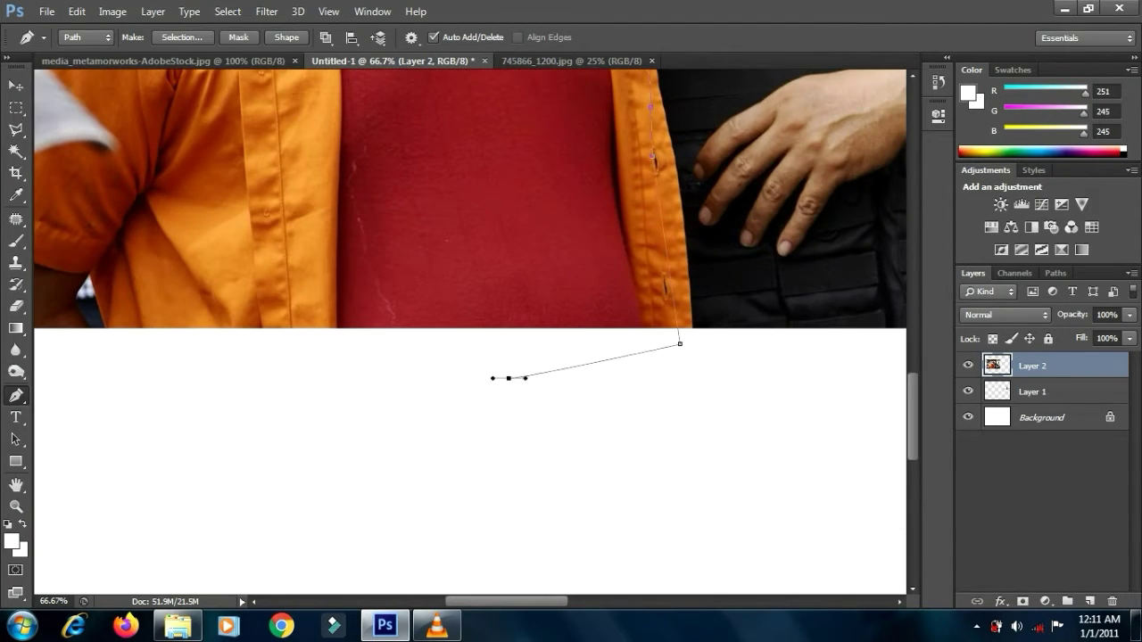
left_click(276, 377)
left_click_drag(252, 275, 470, 208)
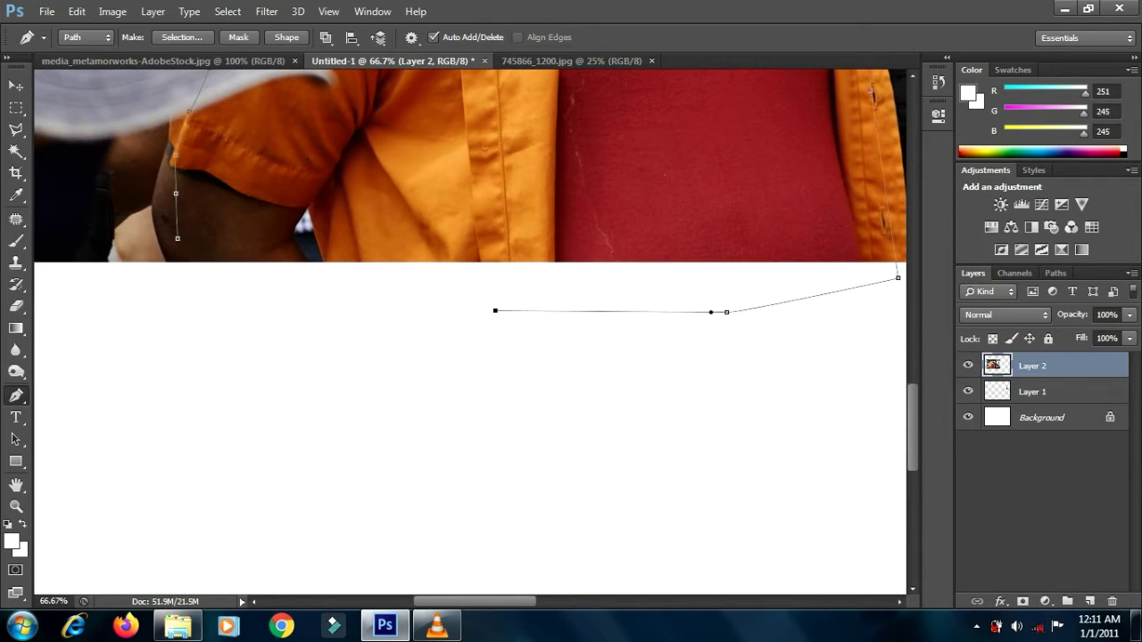
Convert the closed path around the man into a new anti-aliased selection.
right_click(253, 128)
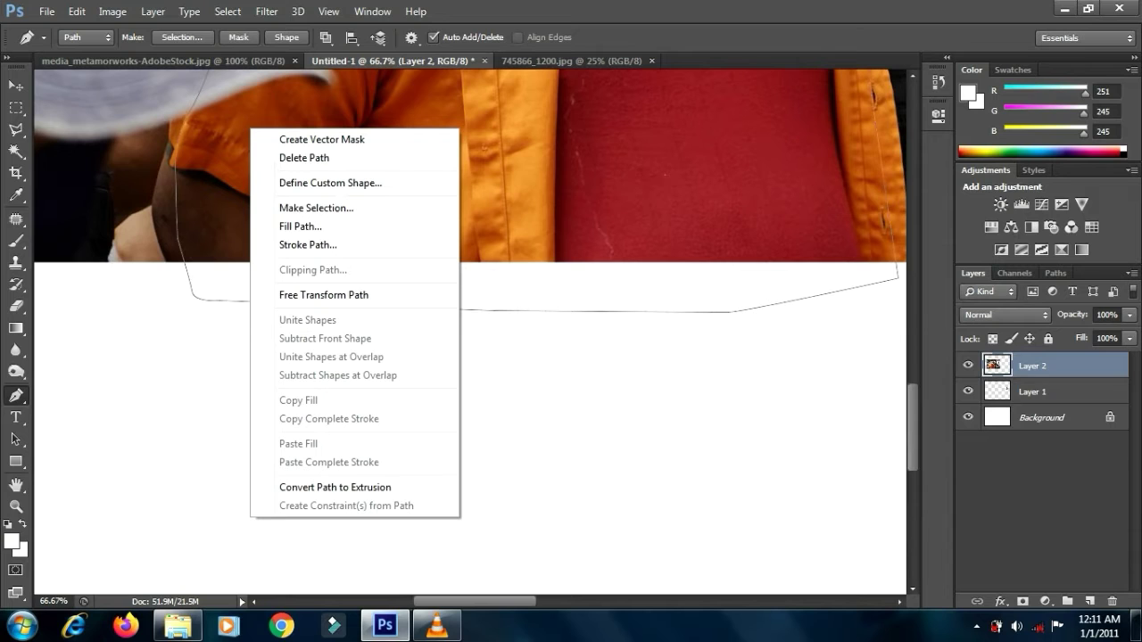
left_click(303, 207)
type("1")
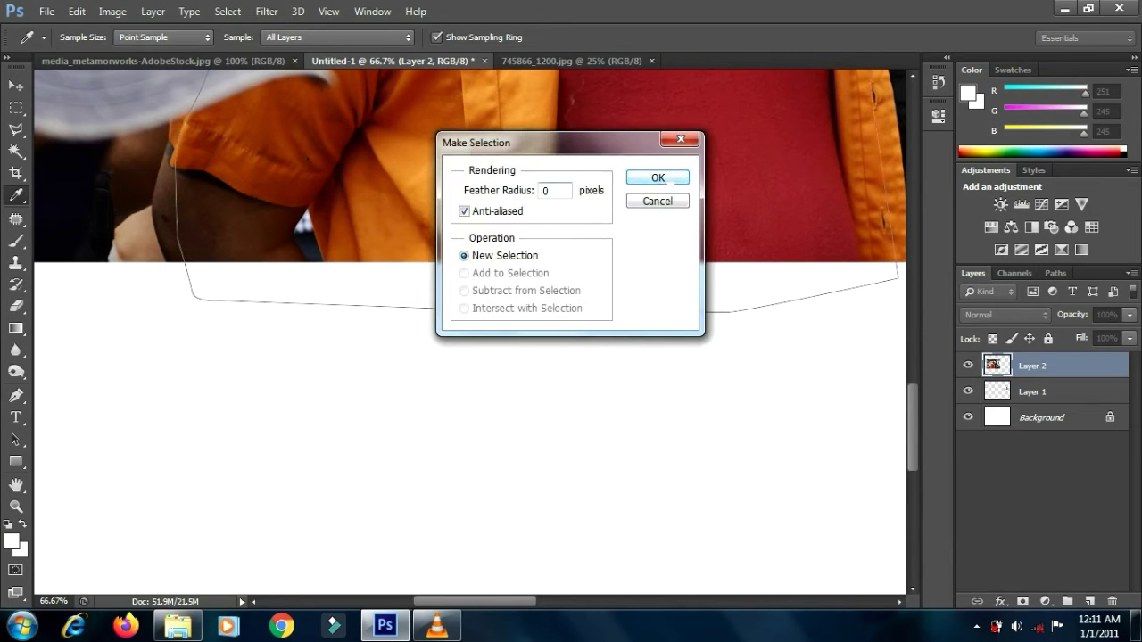
key("Return")
Invert the selection with a Lasso tool active so everything outside the man is selected.
right_click(478, 143)
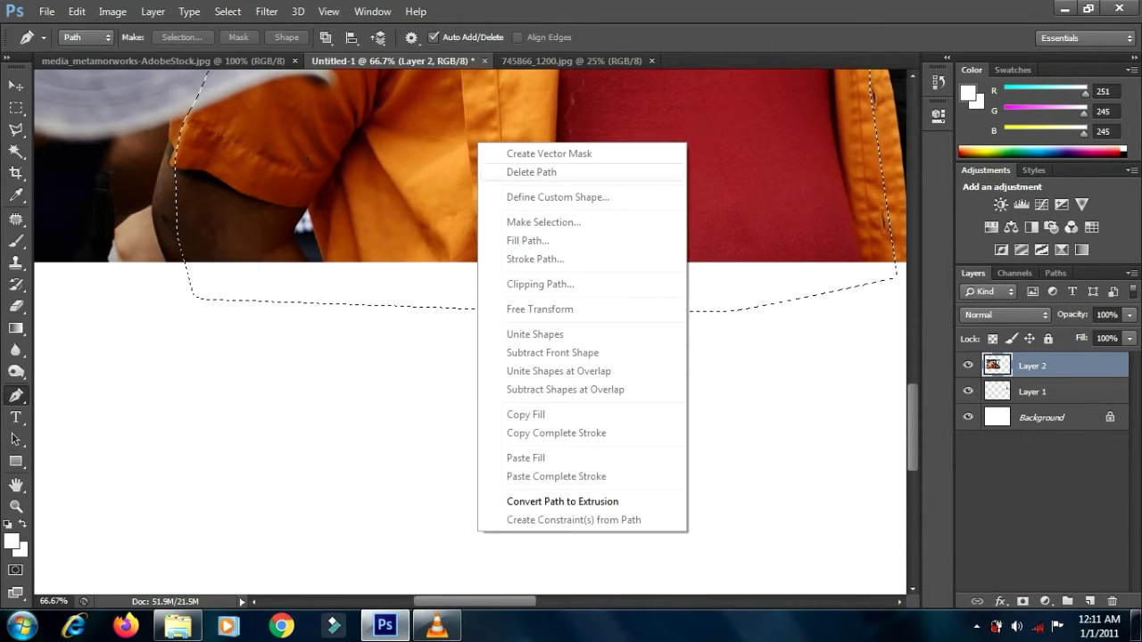
left_click(16, 128)
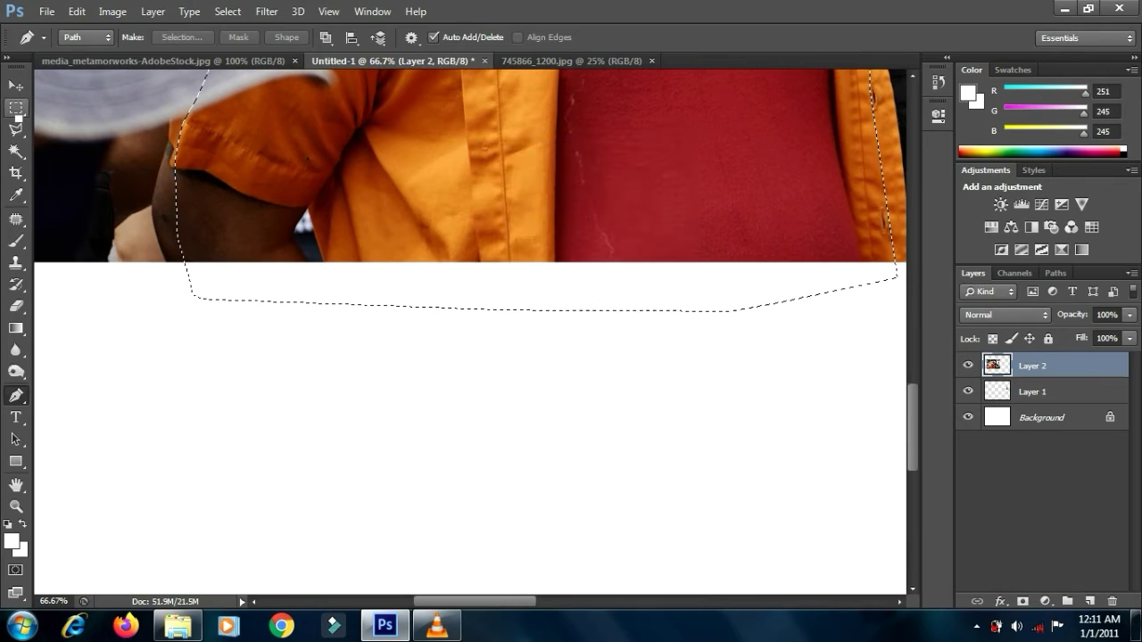
left_click(16, 107)
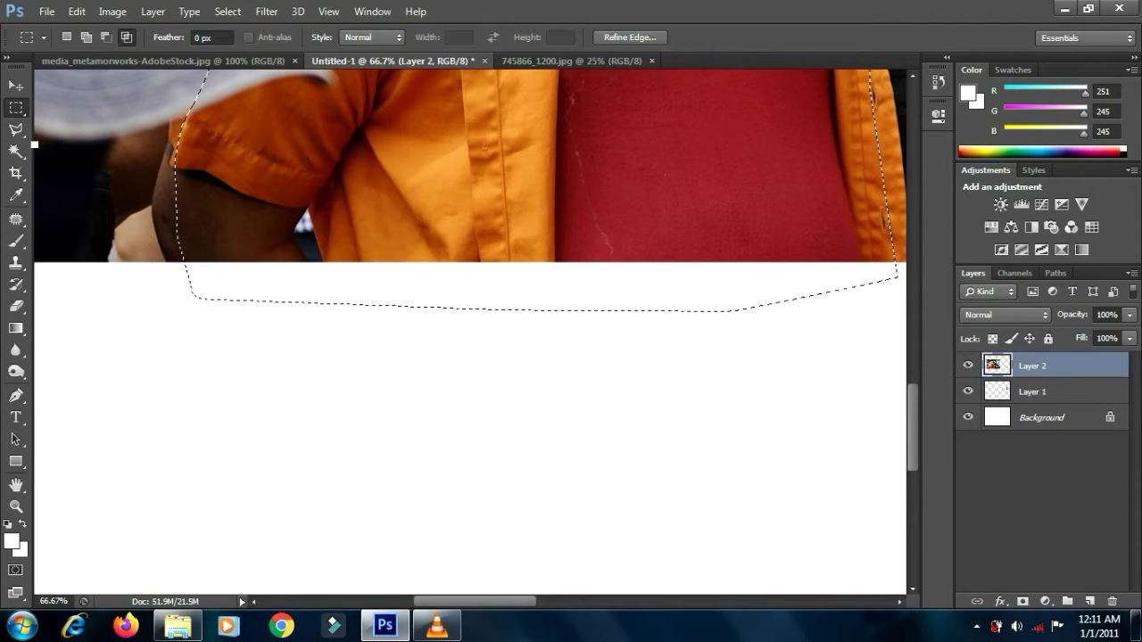
left_click(16, 128)
right_click(416, 150)
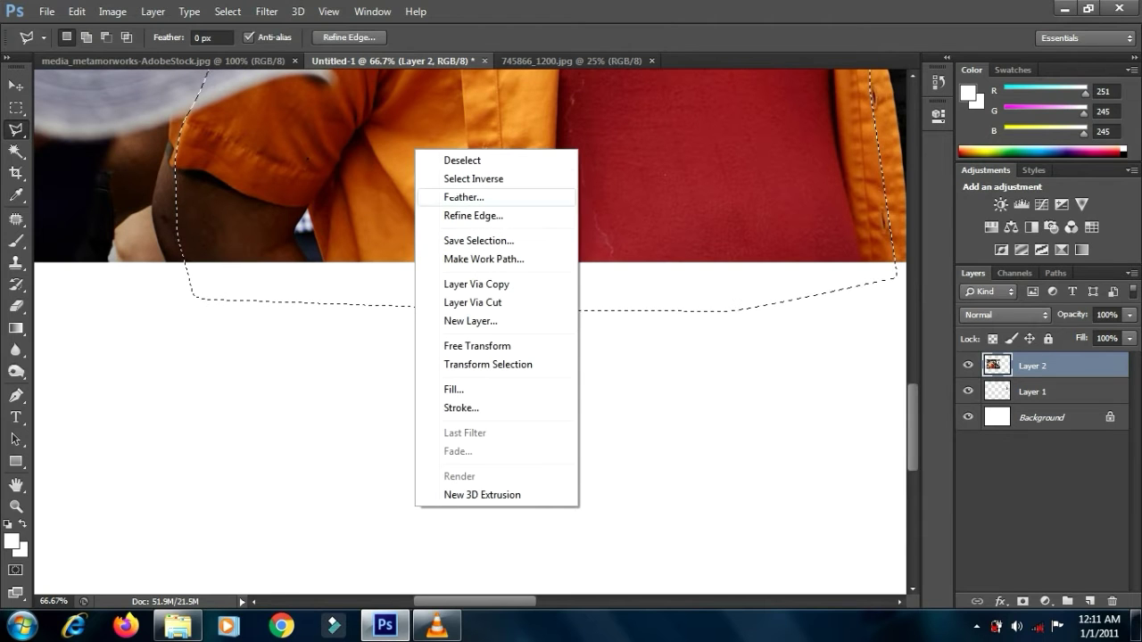
left_click(467, 181)
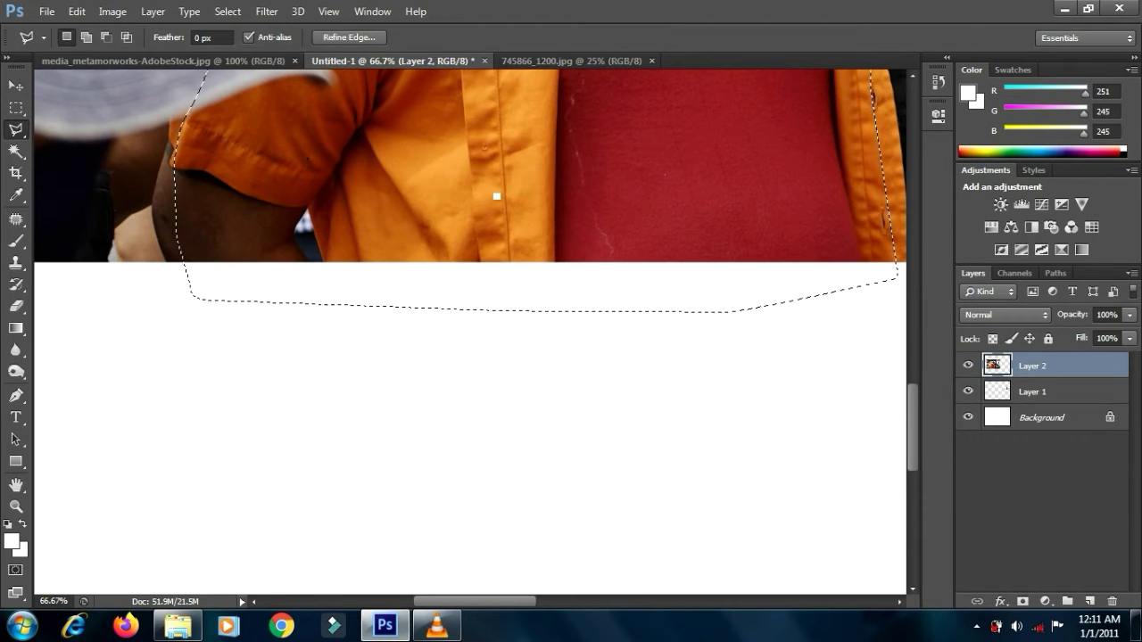
Delete the selected background around the man on Layer 2 and clear the selection.
key("ctrl+minus")
key("ctrl+minus")
key("ctrl+minus")
key("ctrl+minus")
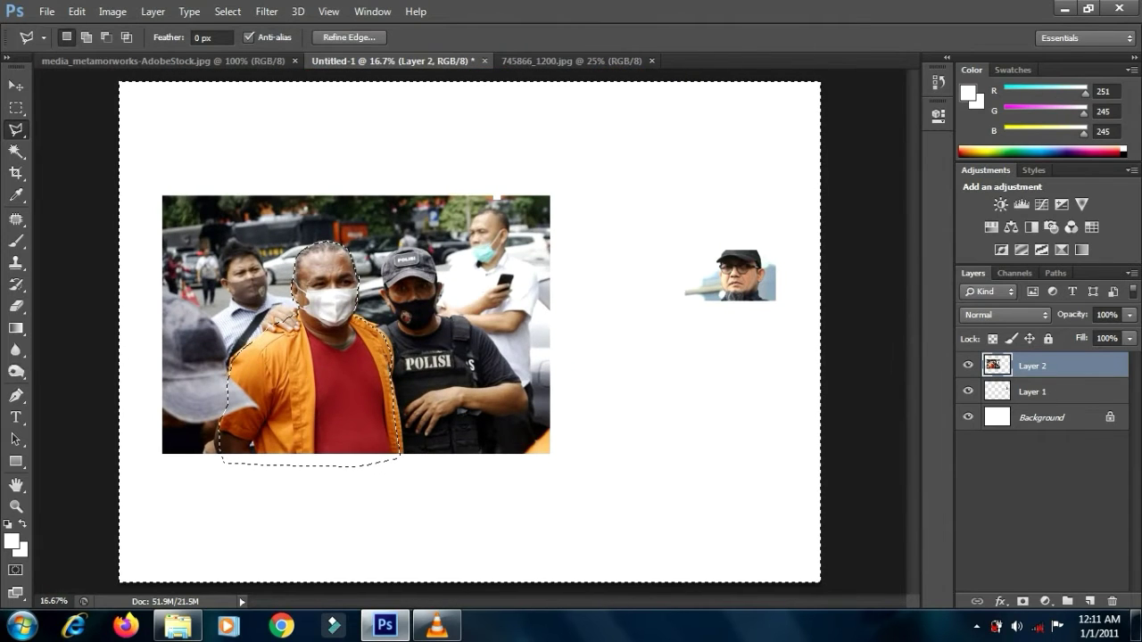
key("Delete")
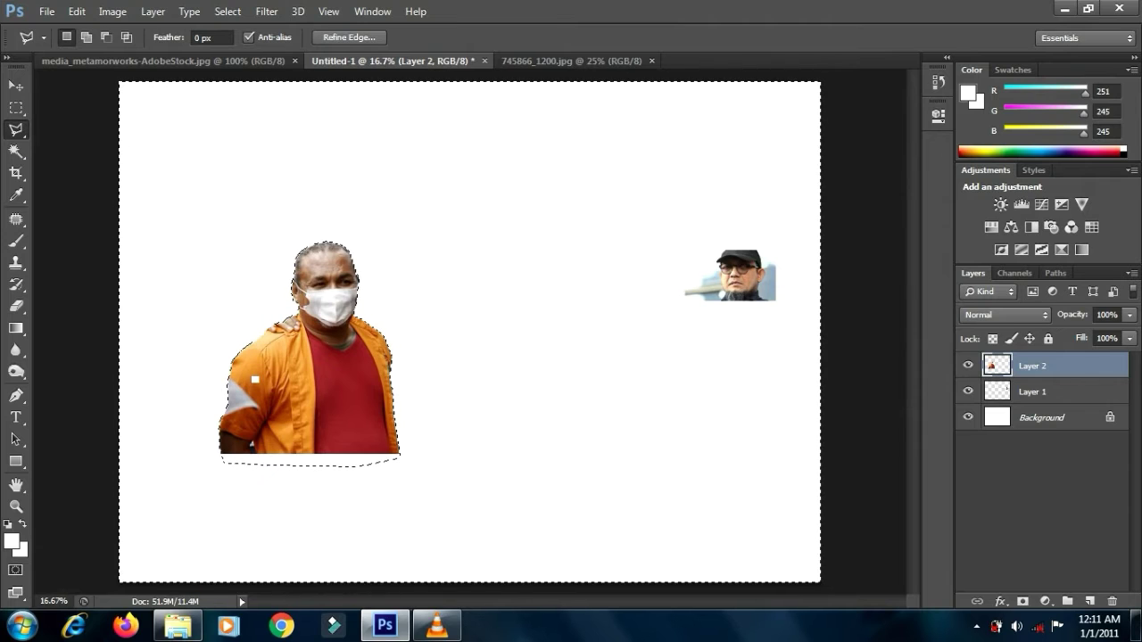
key("ctrl+d")
left_click(255, 377)
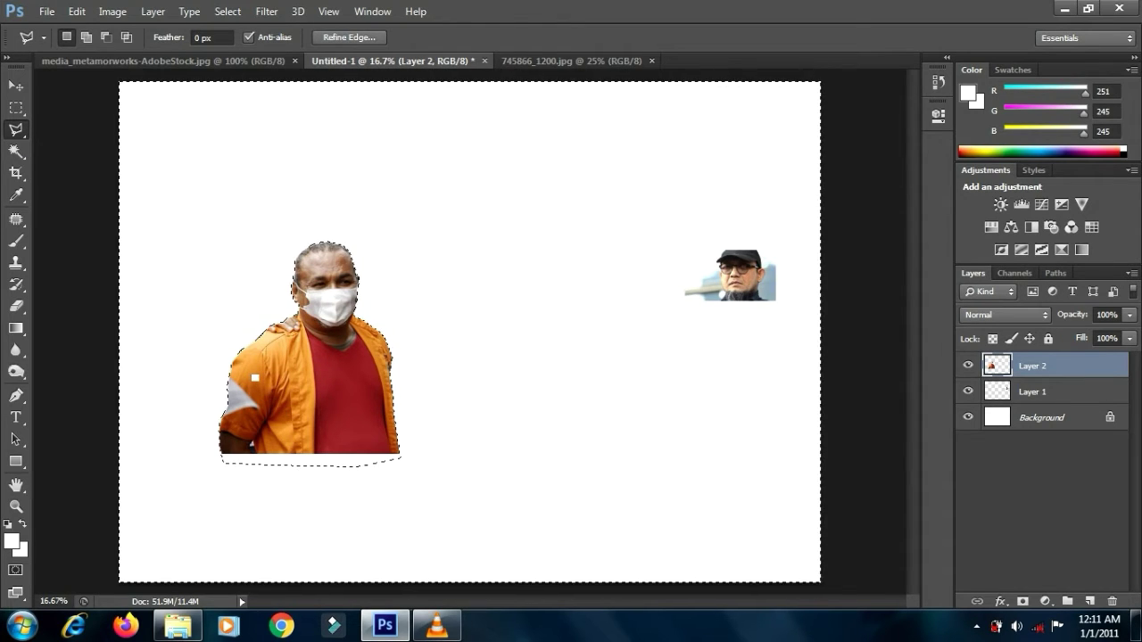
left_click(16, 107)
key("ctrl+d")
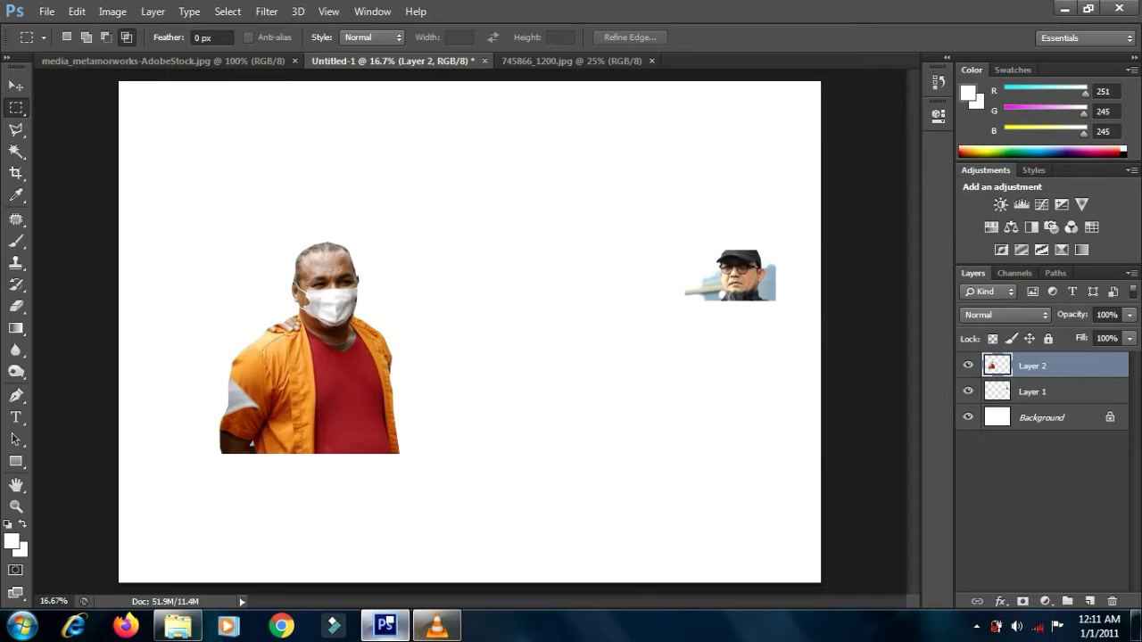
Copy the media_metamorworks-AdobeStock.jpg image onto the upper middle of the Untitled-1 canvas and close its source document without saving.
left_click(15, 85)
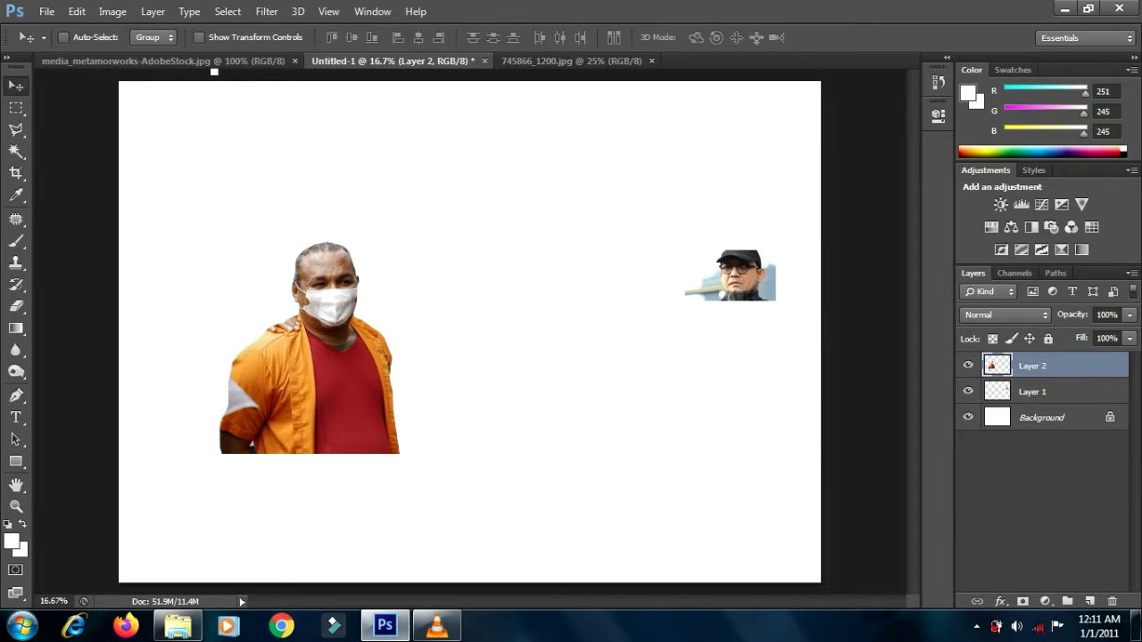
left_click_drag(217, 62, 164, 113)
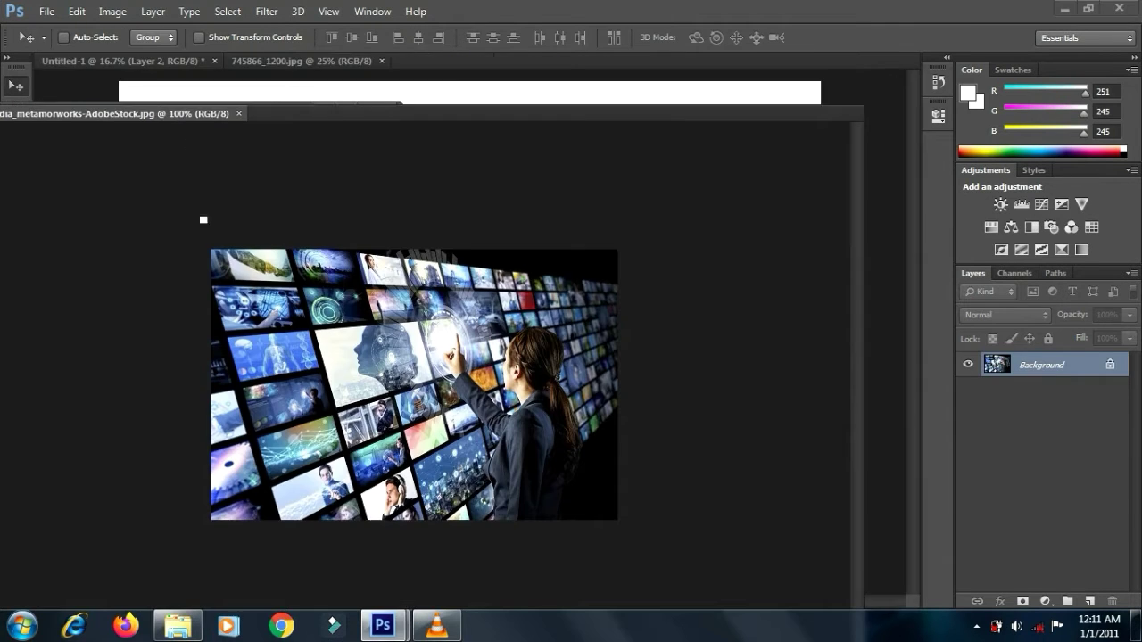
left_click_drag(199, 234, 524, 197)
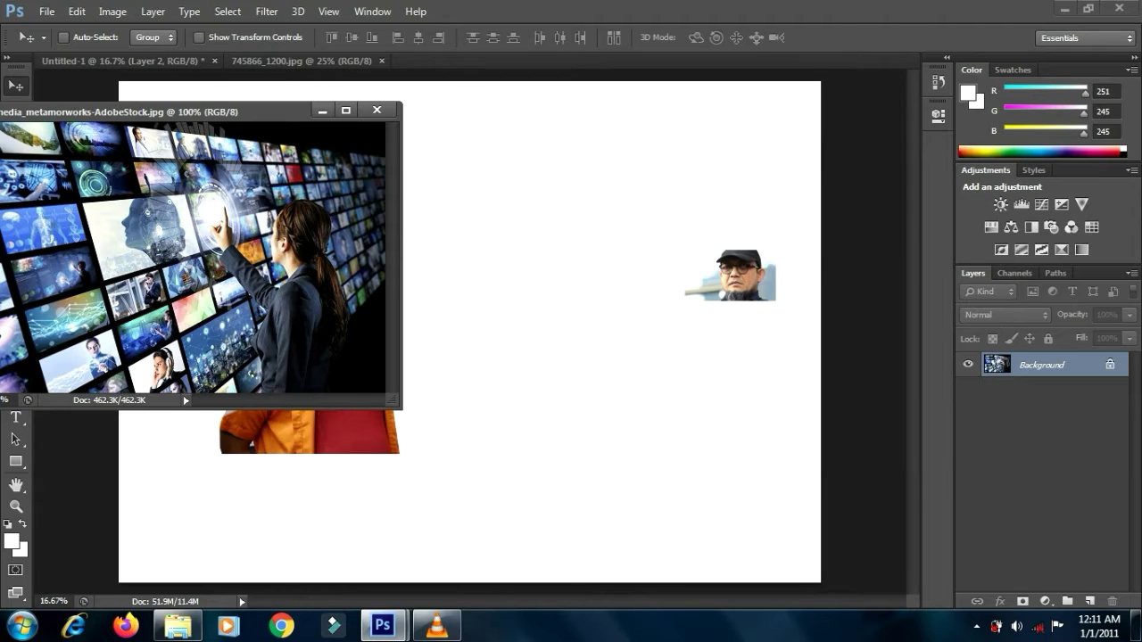
left_click(377, 108)
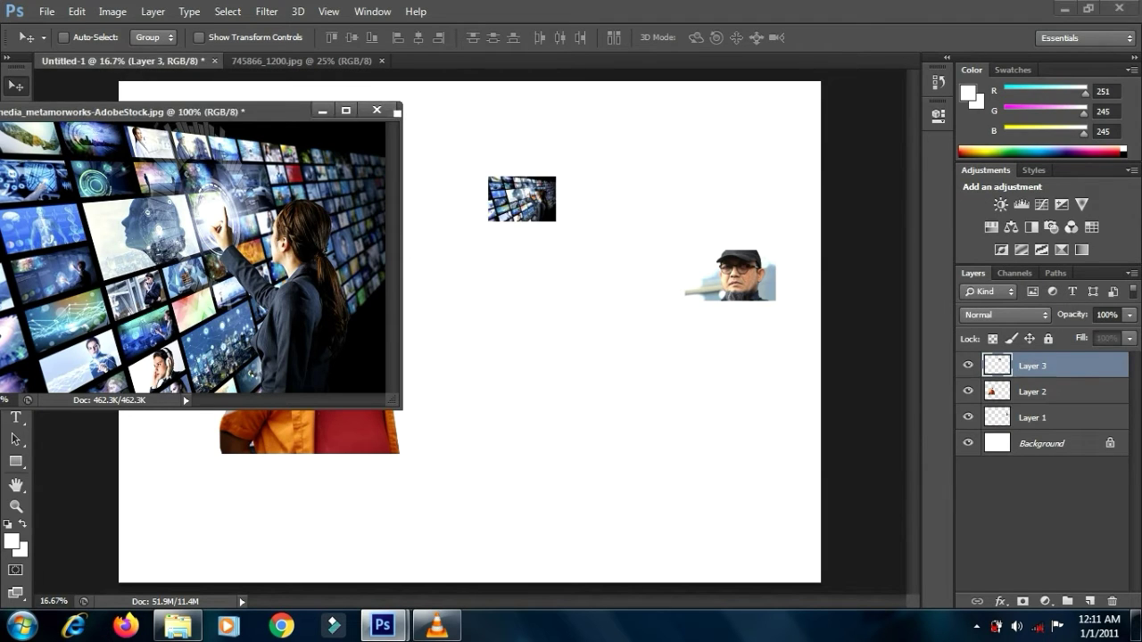
left_click(586, 255)
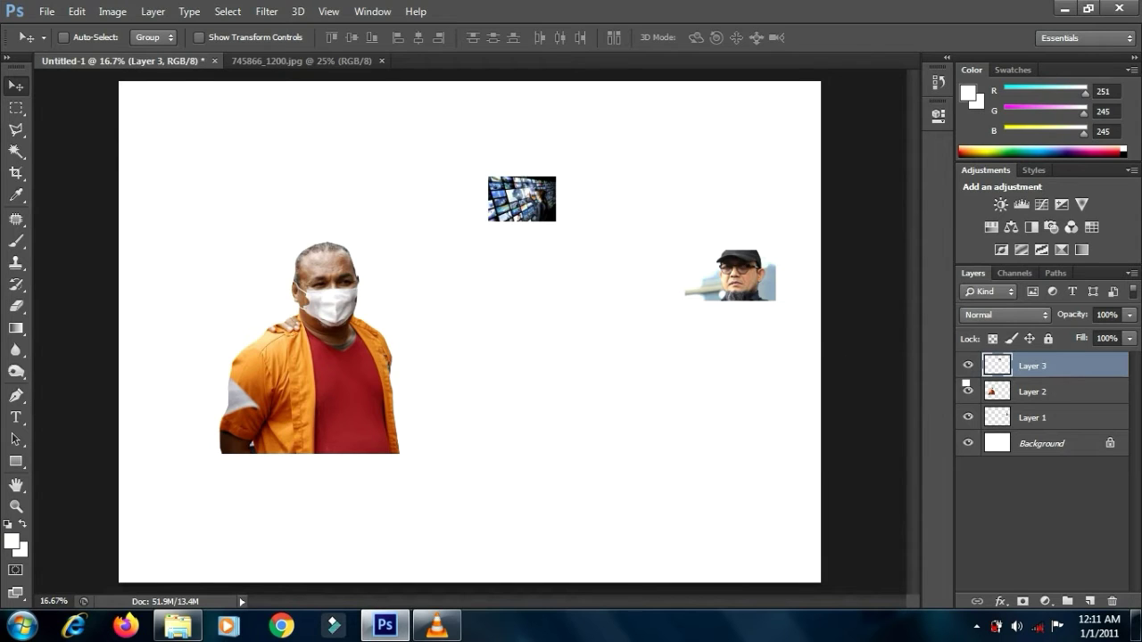
Scale the cut-out man on Layer 2 proportionally to 139.26% and move him against the canvas's left edge.
left_click(984, 390)
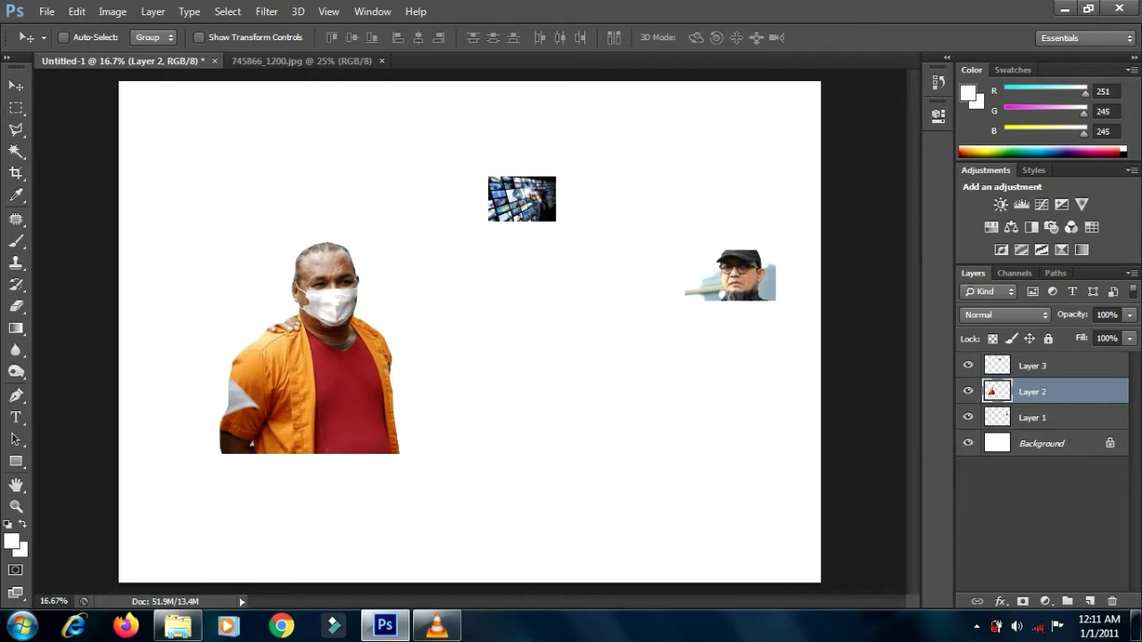
key("ctrl+t")
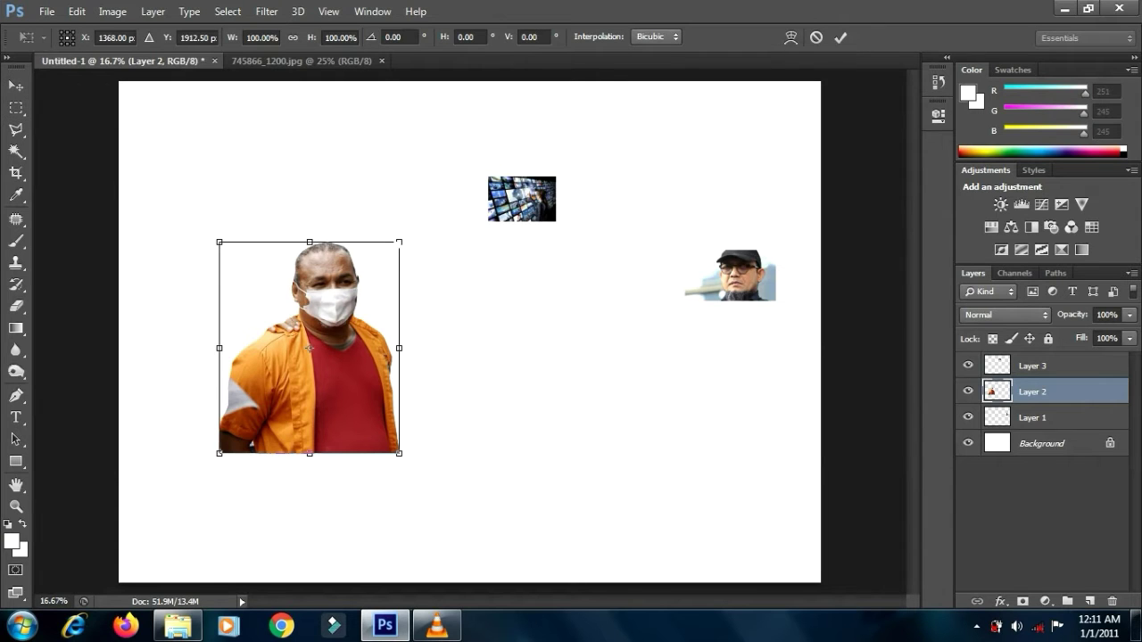
left_click_drag(399, 241, 470, 158)
left_click_drag(437, 201, 337, 256)
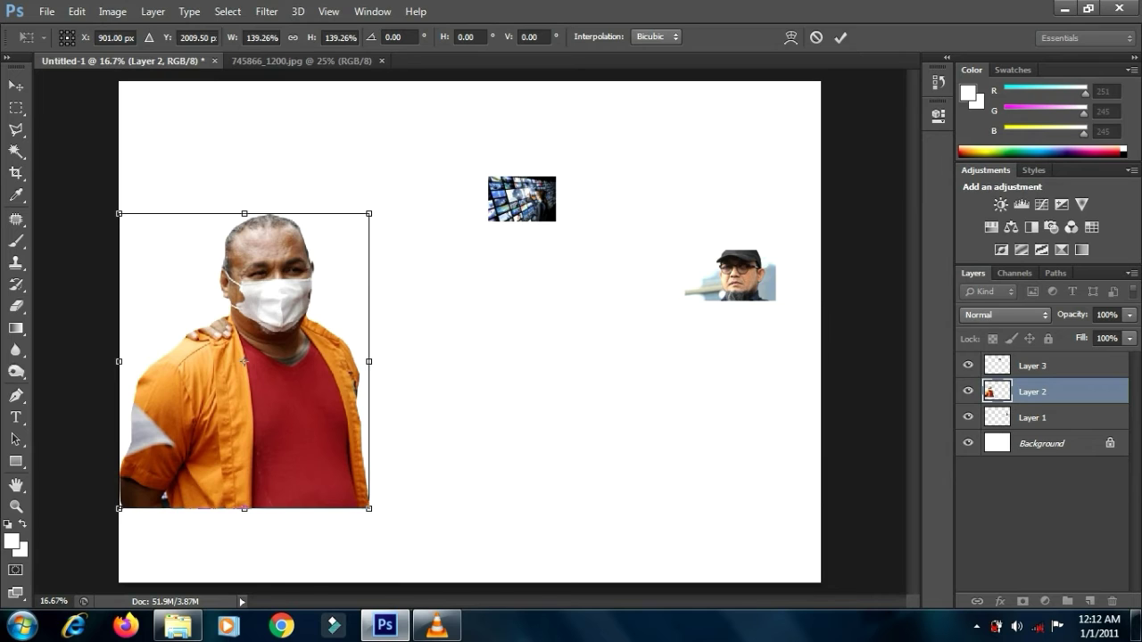
key("Return")
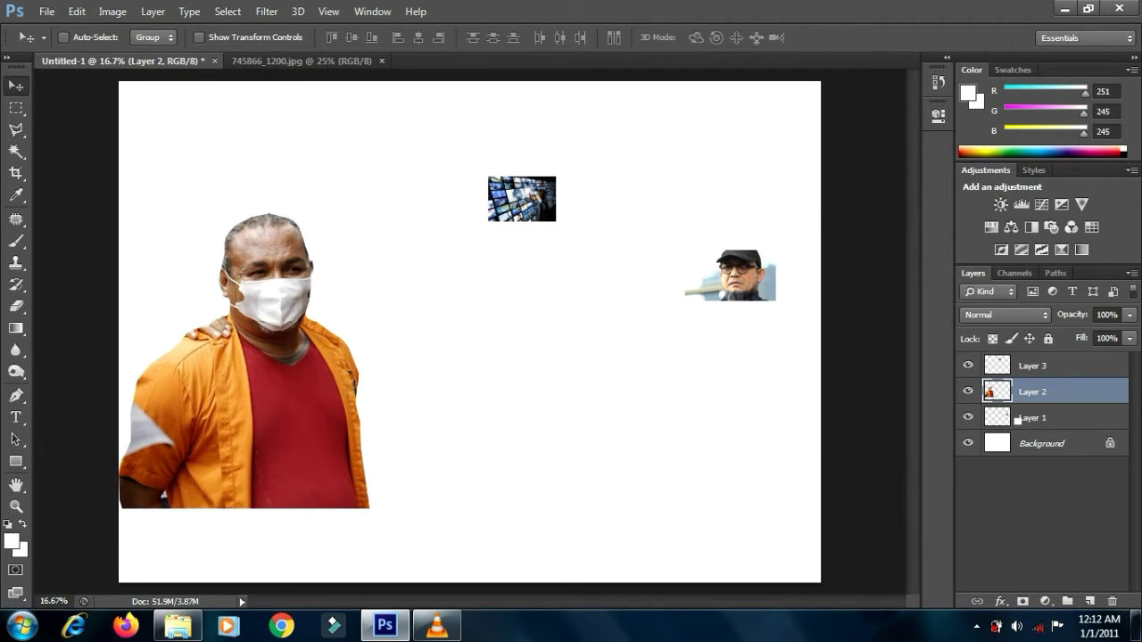
Enlarge the photo of the man in the black cap on Layer 1 to about 698% and place it across the upper middle of the canvas.
left_click(1017, 419)
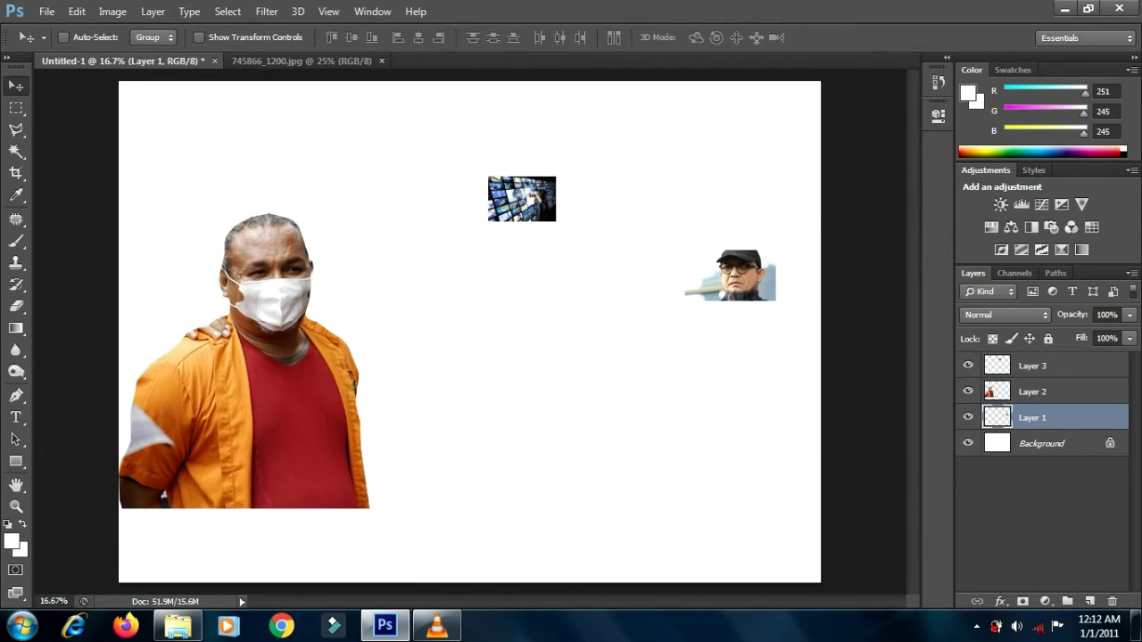
left_click_drag(529, 199, 350, 191)
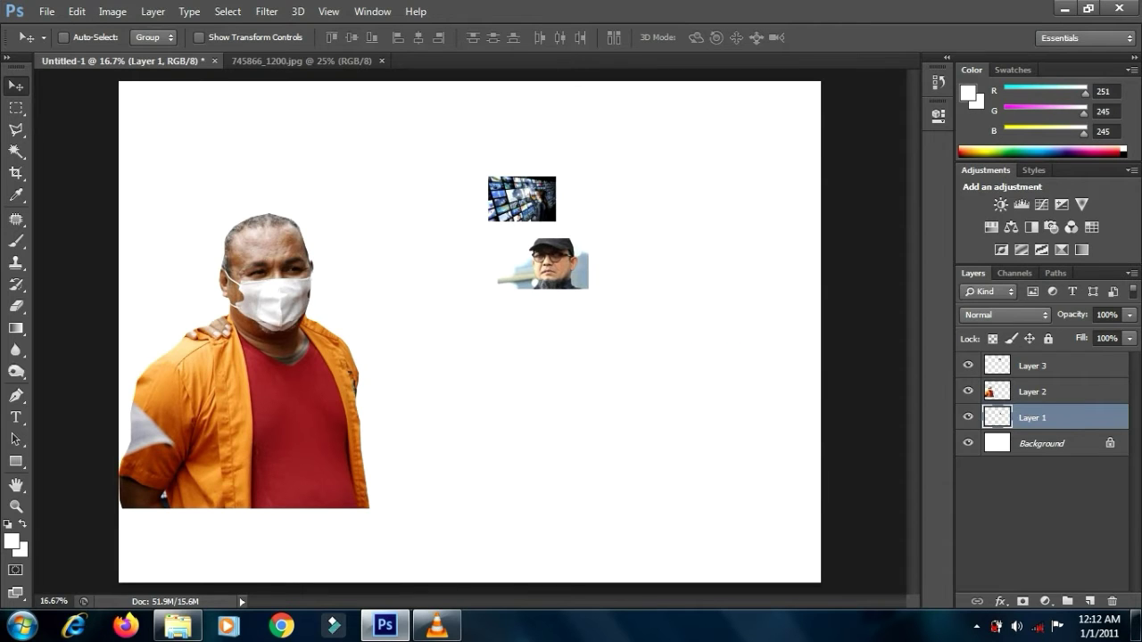
key("ctrl+t")
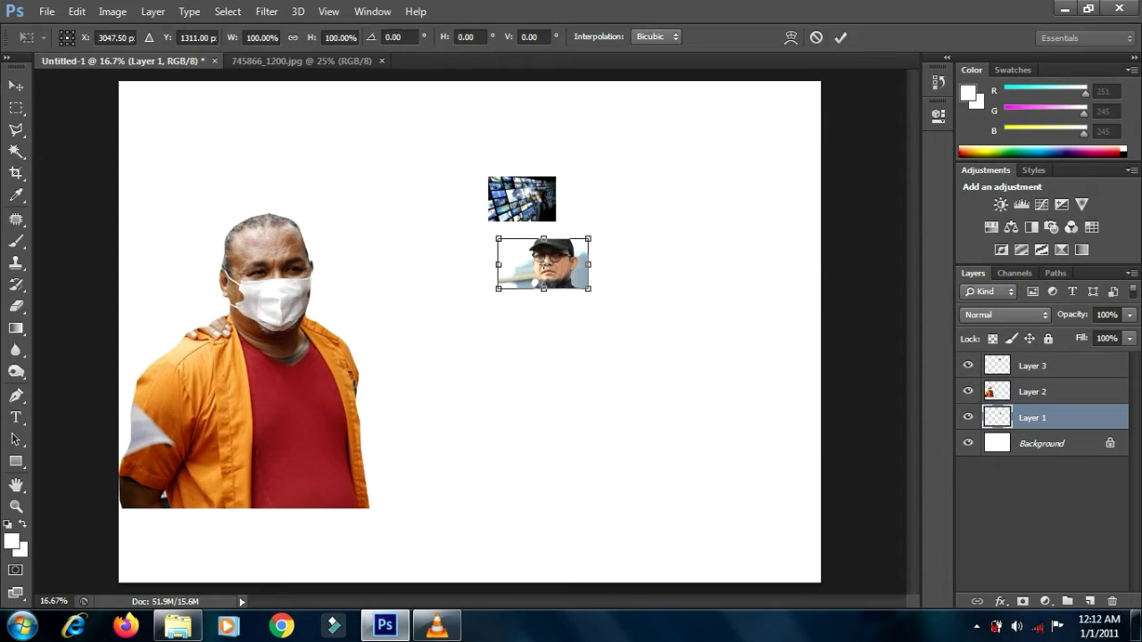
left_click_drag(497, 238, 99, 69)
left_click_drag(587, 289, 739, 369)
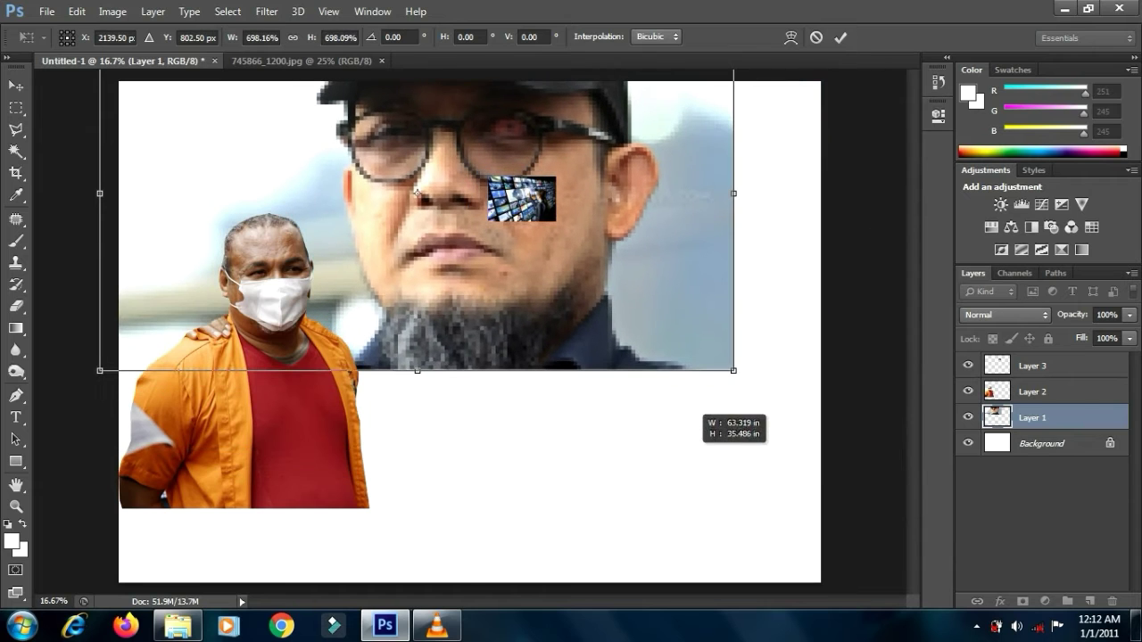
left_click_drag(669, 293, 682, 342)
key("Return")
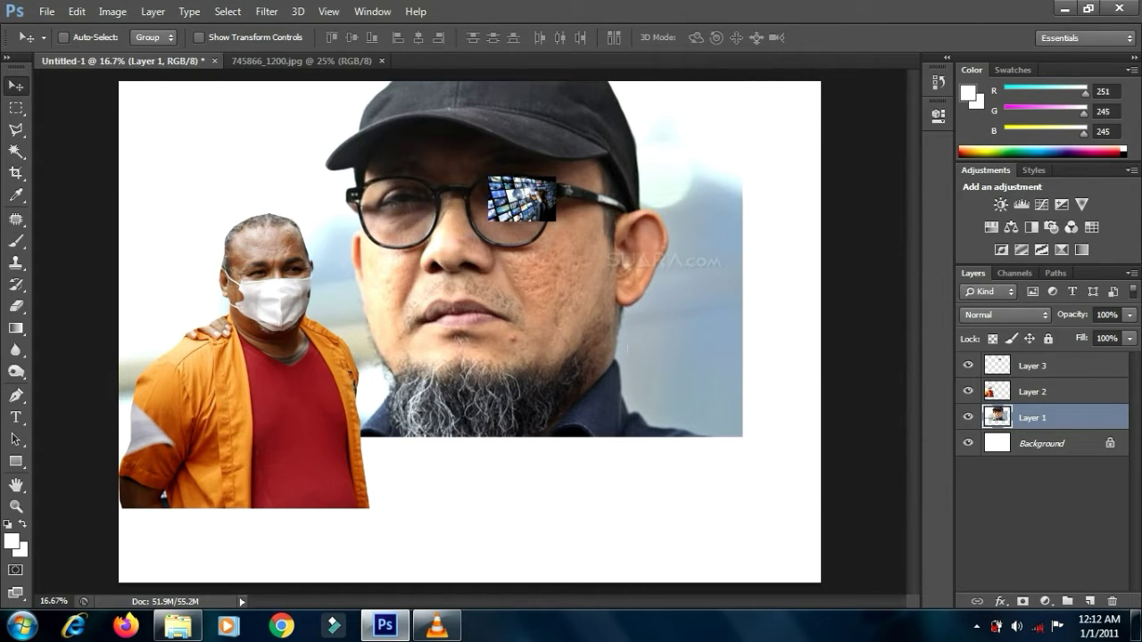
Enlarge the video-wall photo on Layer 3 to nearly the canvas width and move it into the canvas's upper-left corner.
left_click(1029, 364)
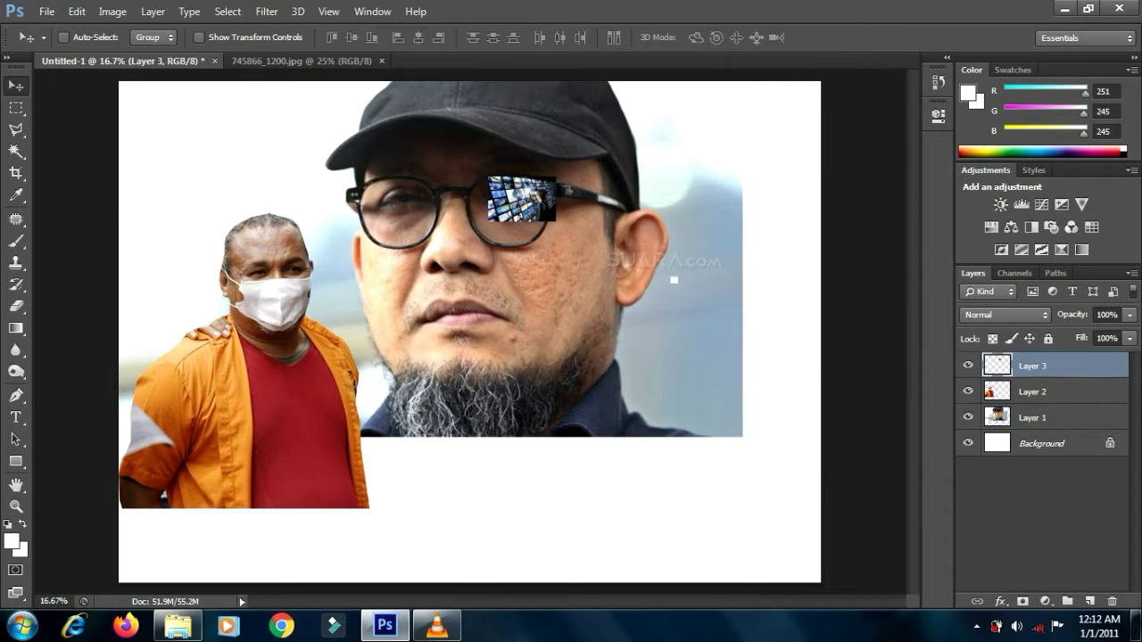
left_click_drag(683, 276, 450, 234)
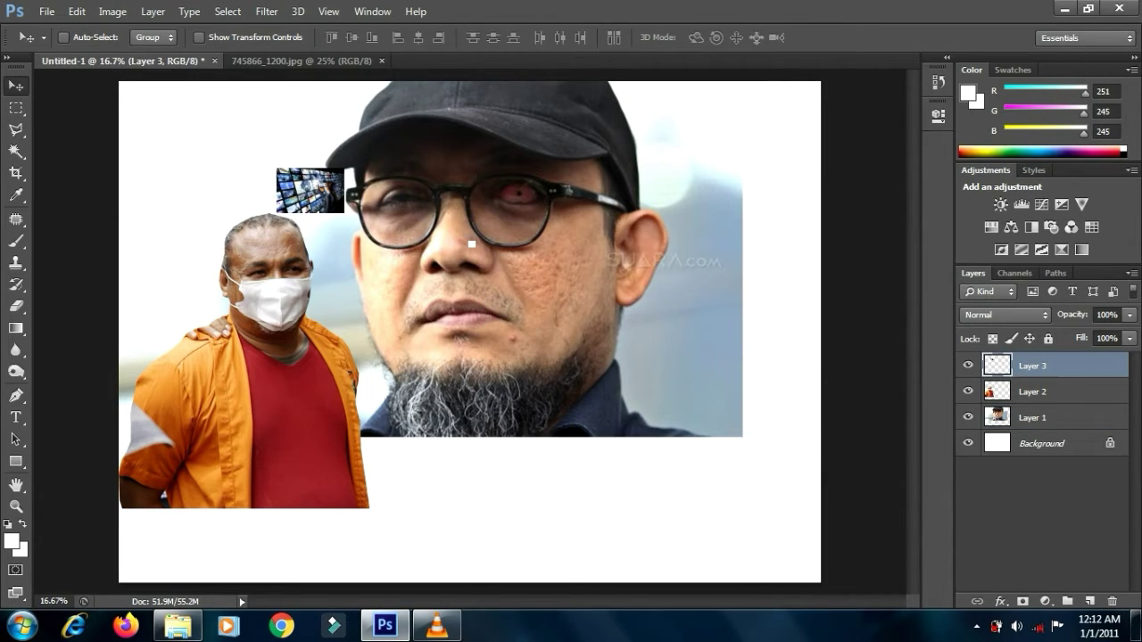
key("ctrl+t")
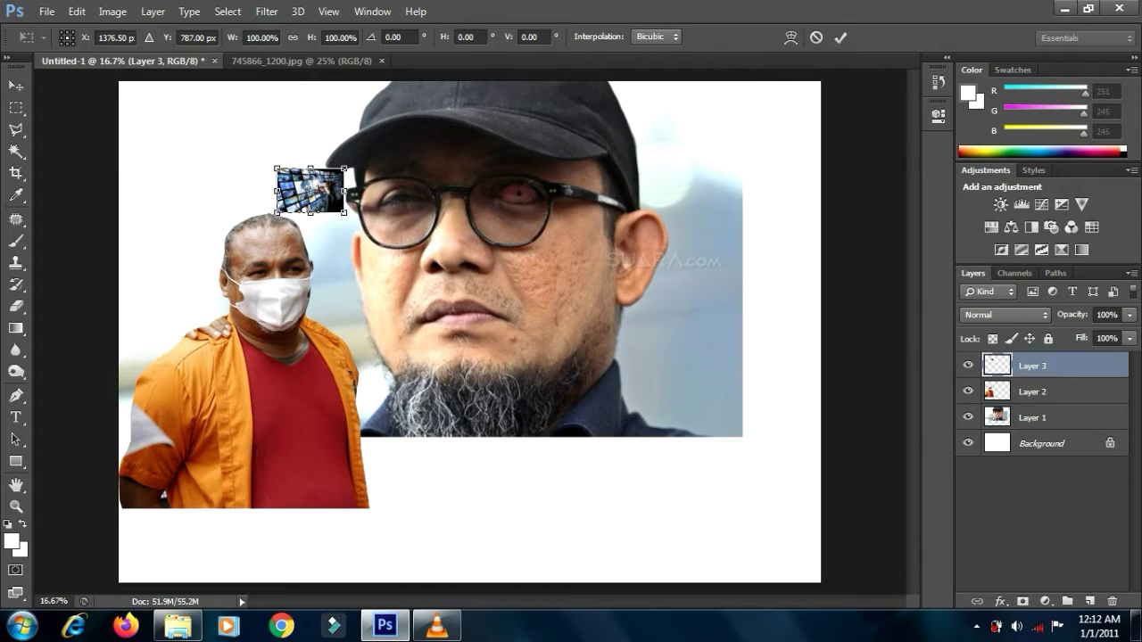
left_click_drag(344, 212, 817, 528)
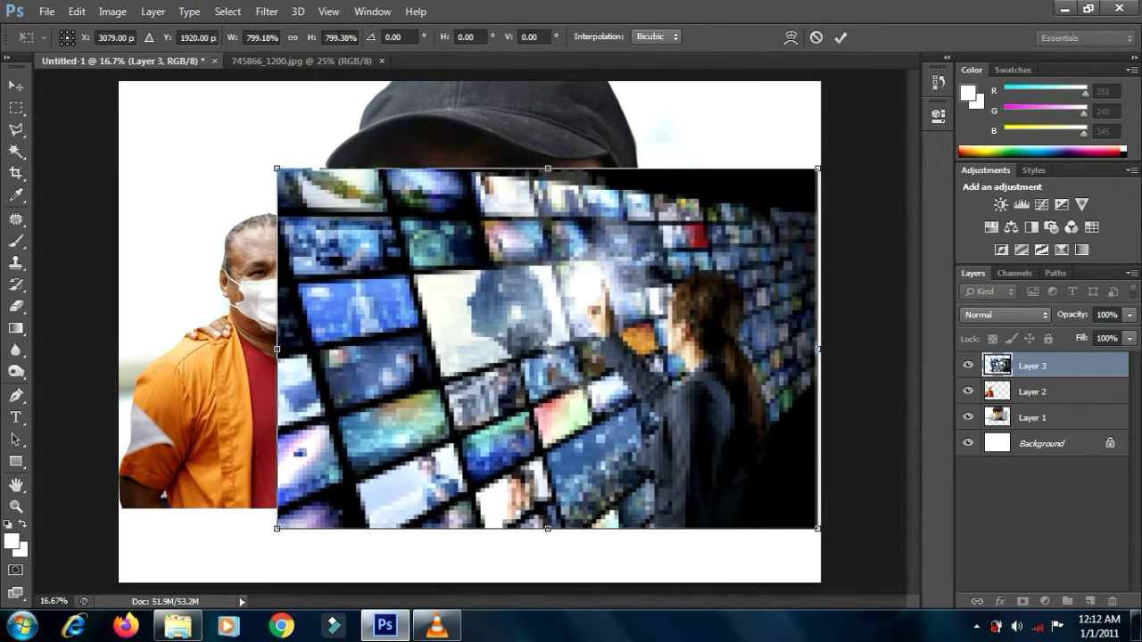
left_click_drag(276, 168, 166, 94)
key("Return")
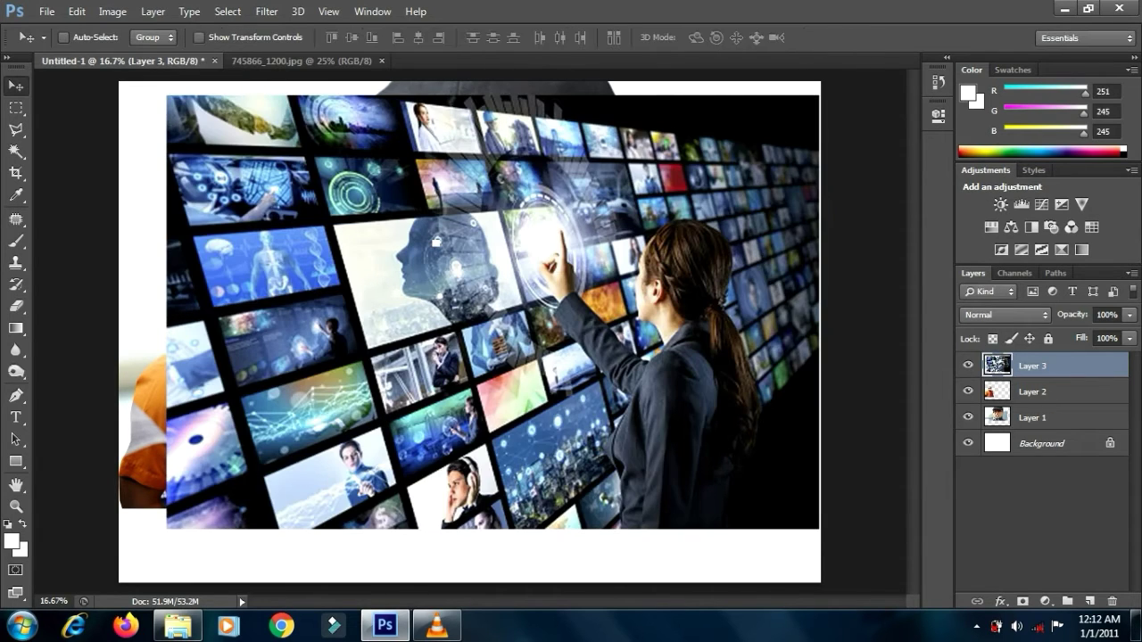
left_click_drag(457, 273, 409, 238)
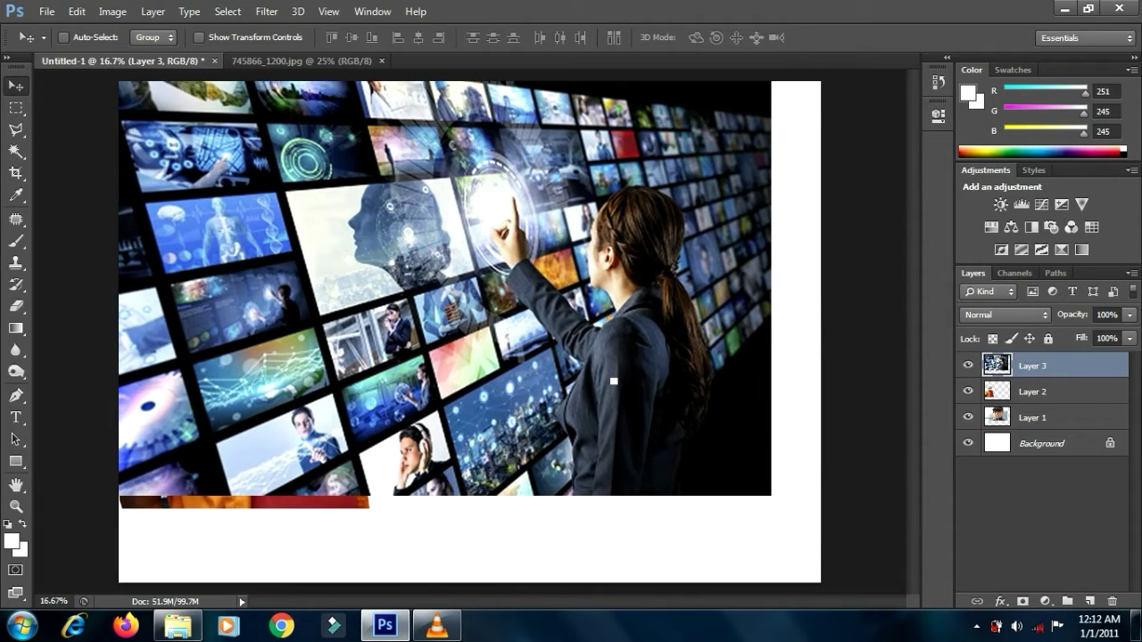
Stretch Layer 3 to 108.71% width and slightly further down, and place it directly above the Background layer in the stack.
key("ctrl+t")
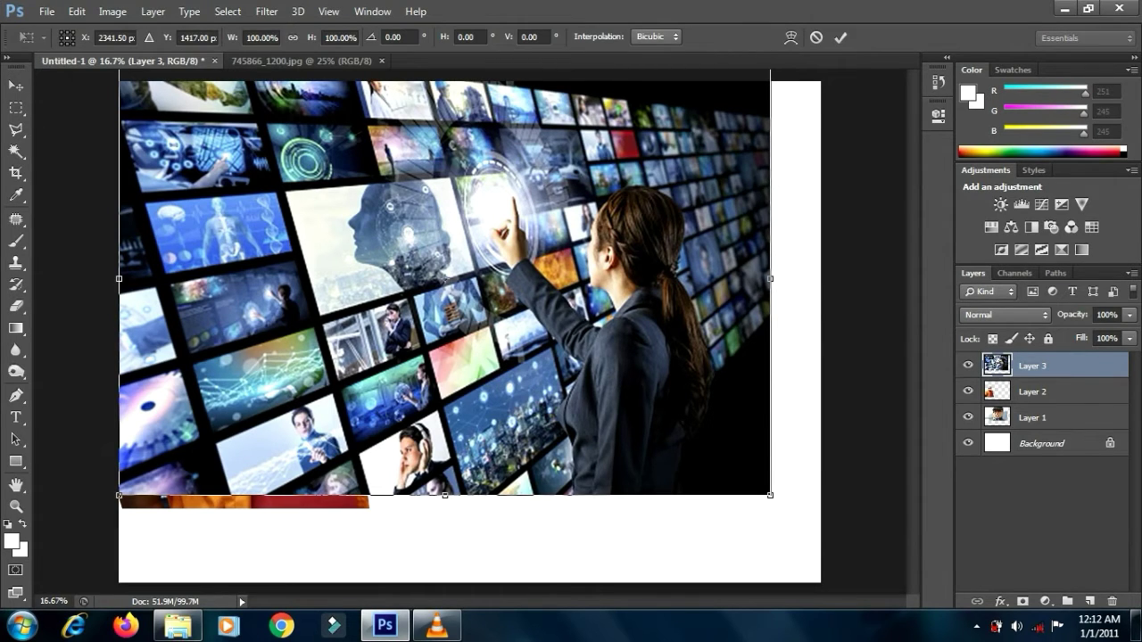
left_click_drag(770, 278, 827, 278)
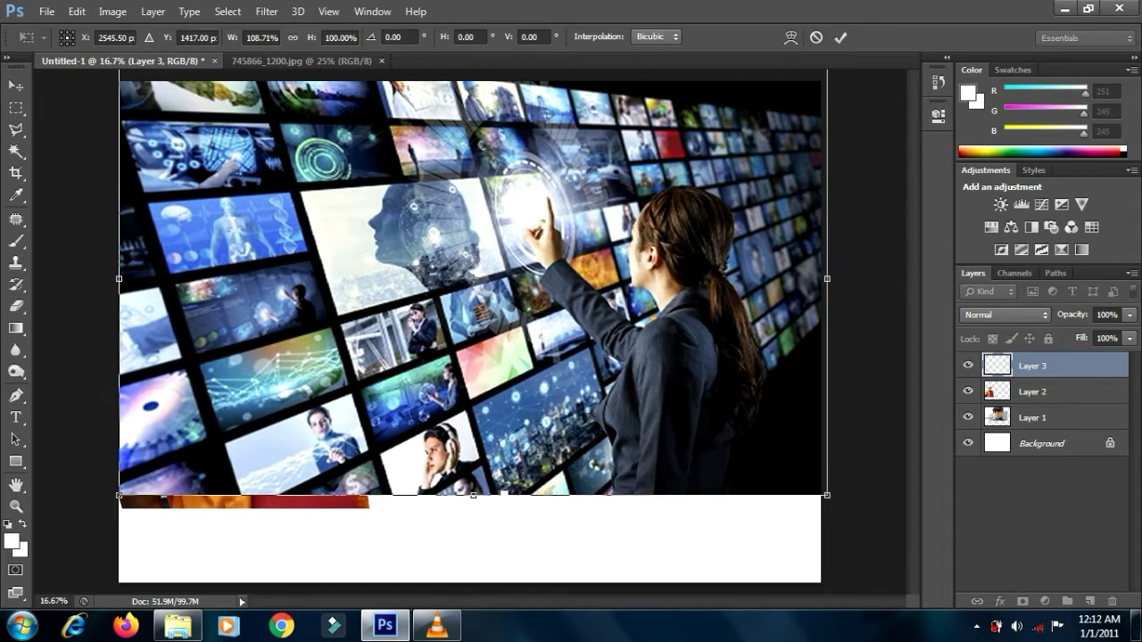
left_click_drag(473, 495, 473, 529)
key("Return")
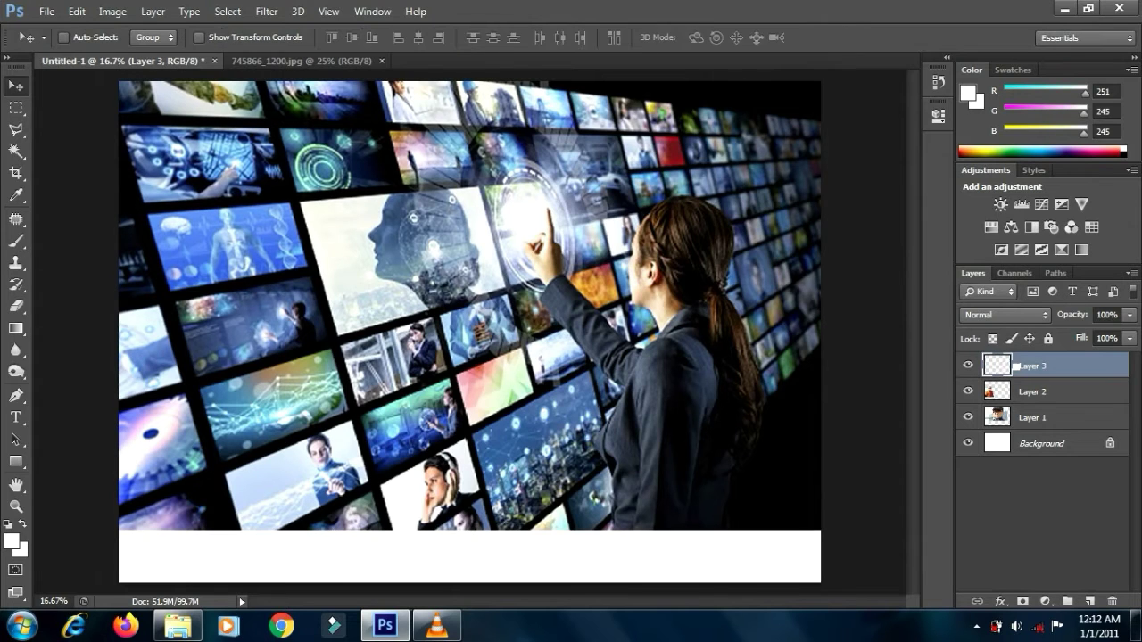
left_click_drag(1017, 368, 1021, 423)
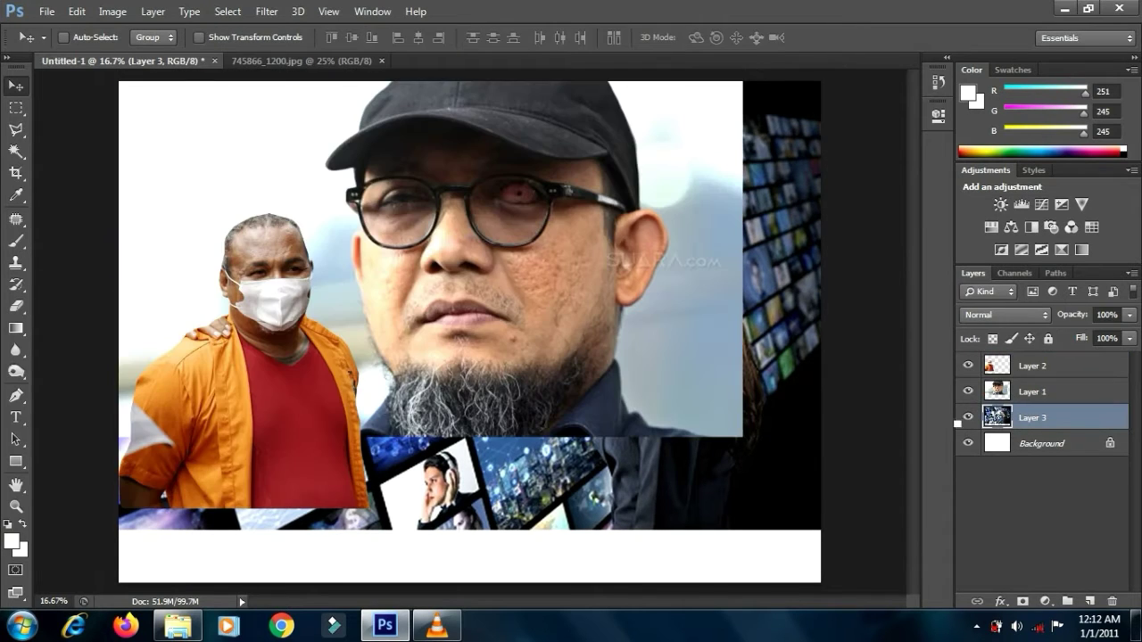
left_click_drag(495, 331, 506, 370)
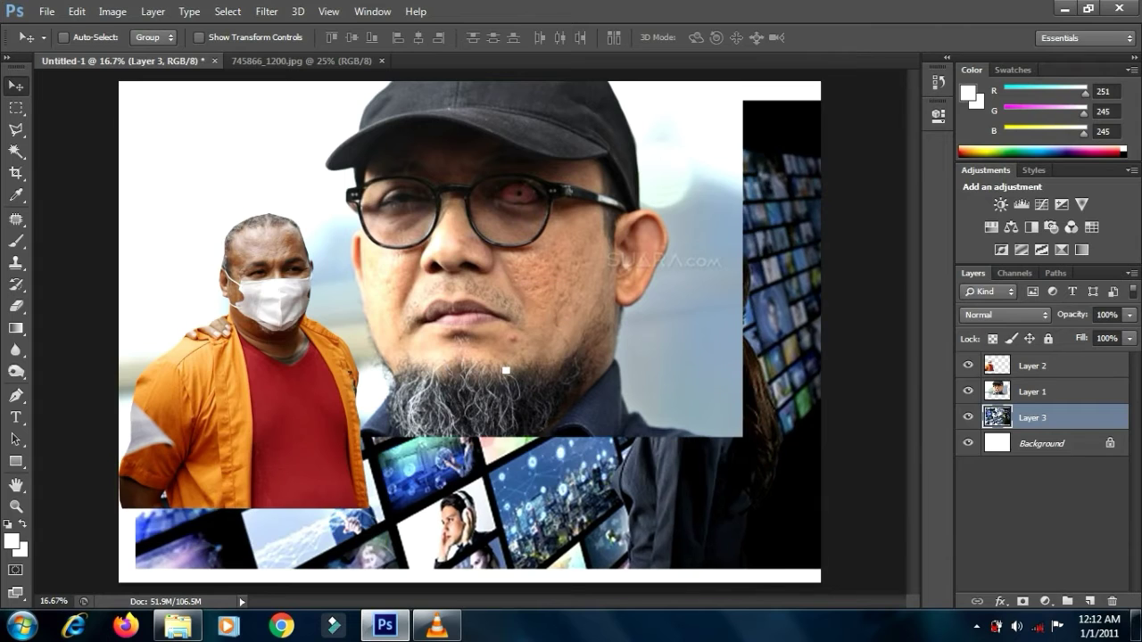
key("ctrl+z")
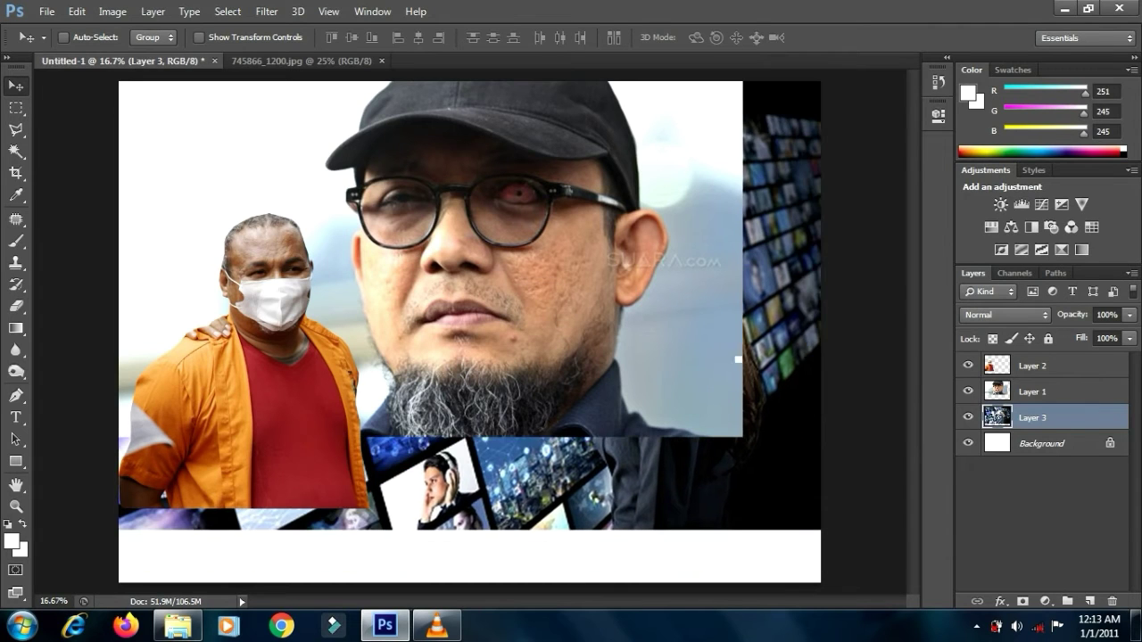
left_click(1051, 375)
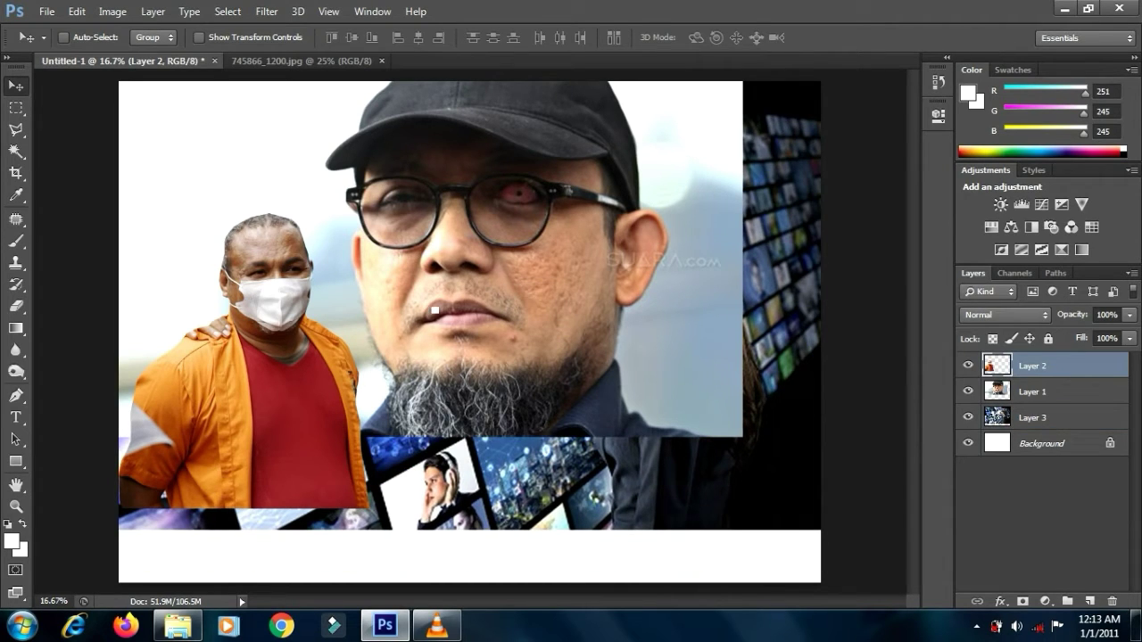
mouse_move(237, 354)
left_mouse_down()
mouse_move(247, 386)
mouse_move(247, 352)
left_mouse_up()
Erase the photo background to the left of the capped man's face on Layer 1 using a soft 484 px eraser.
left_click(1018, 392)
left_click(16, 305)
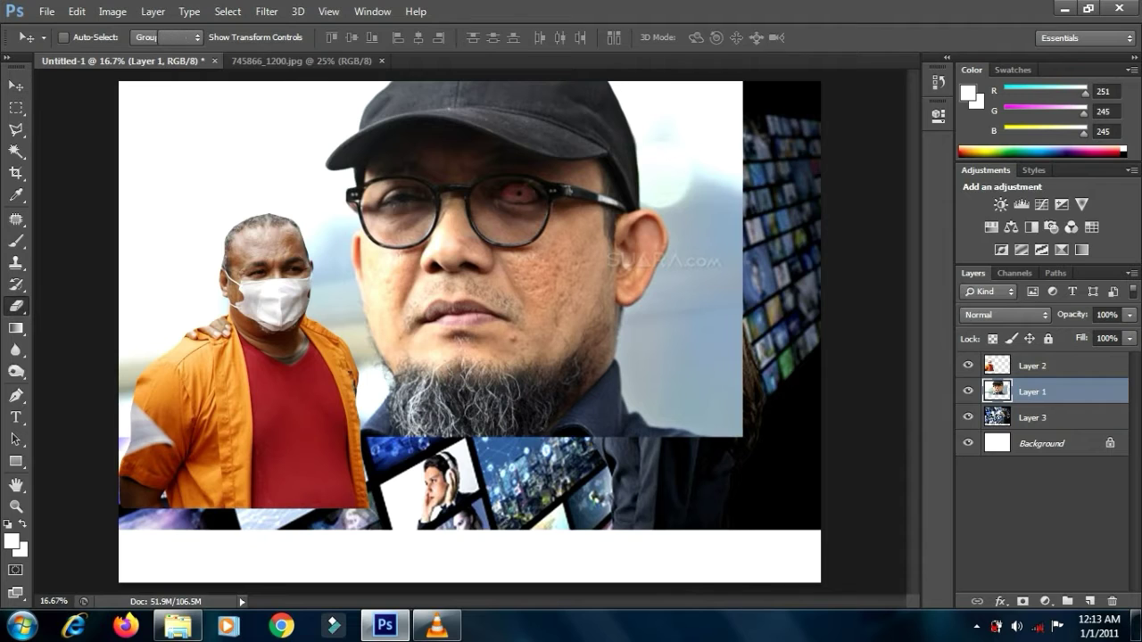
right_click(365, 391)
left_click_drag(425, 425, 525, 425)
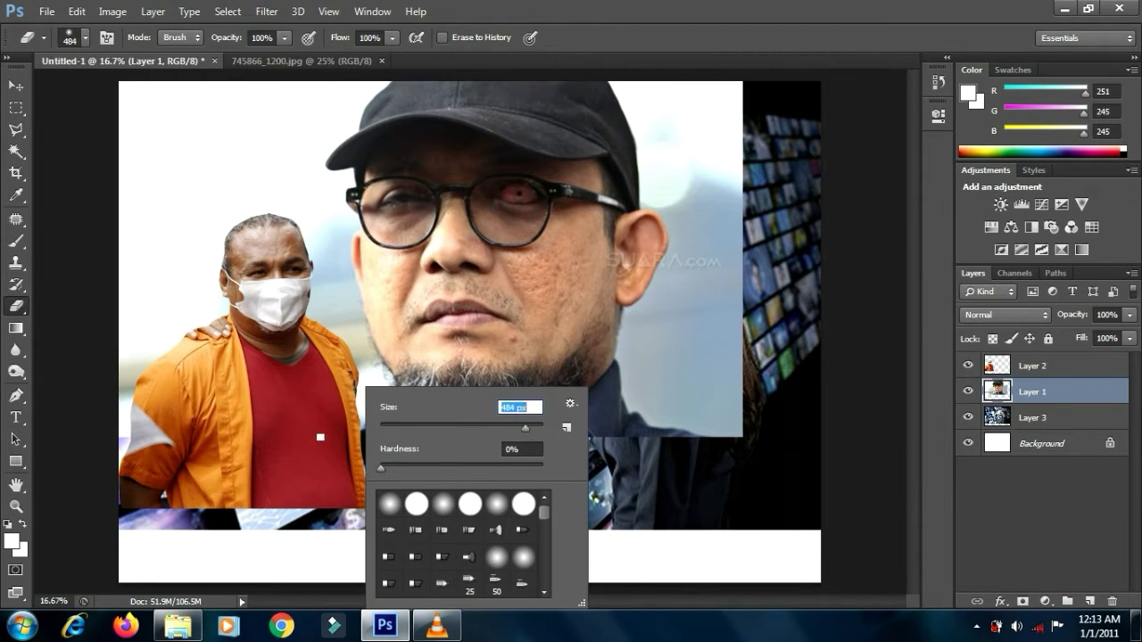
key("Return")
mouse_move(330, 319)
left_mouse_down()
mouse_move(286, 160)
mouse_move(343, 330)
left_mouse_up()
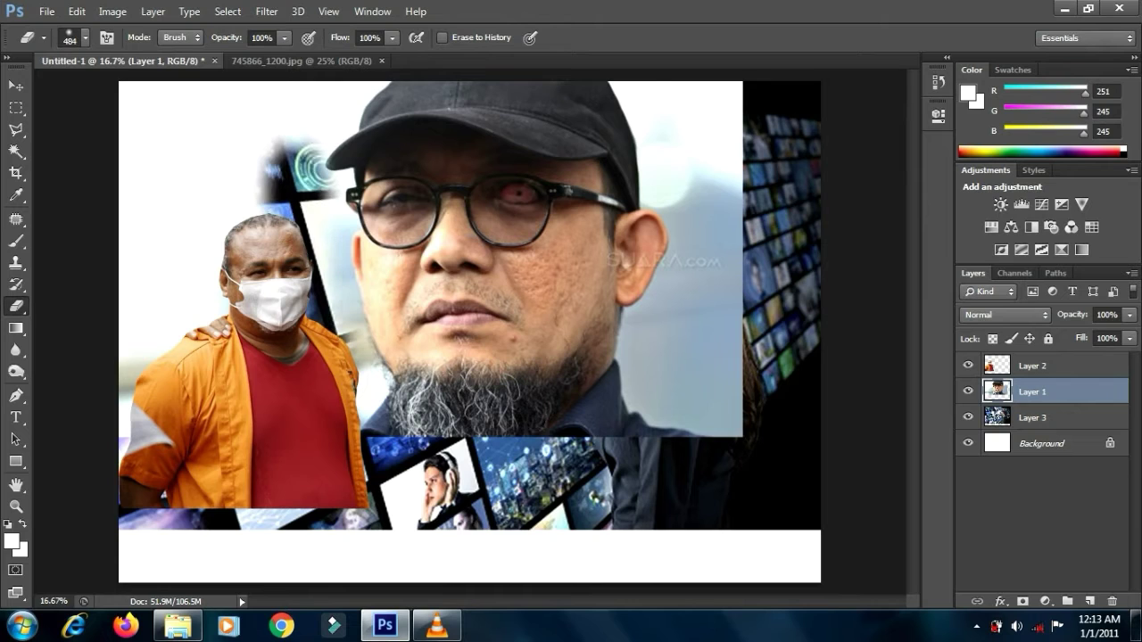
mouse_move(258, 215)
left_mouse_down()
mouse_move(192, 133)
mouse_move(196, 330)
mouse_move(133, 102)
mouse_move(169, 134)
mouse_move(168, 169)
mouse_move(148, 152)
mouse_move(223, 94)
mouse_move(339, 107)
mouse_move(249, 174)
left_mouse_up()
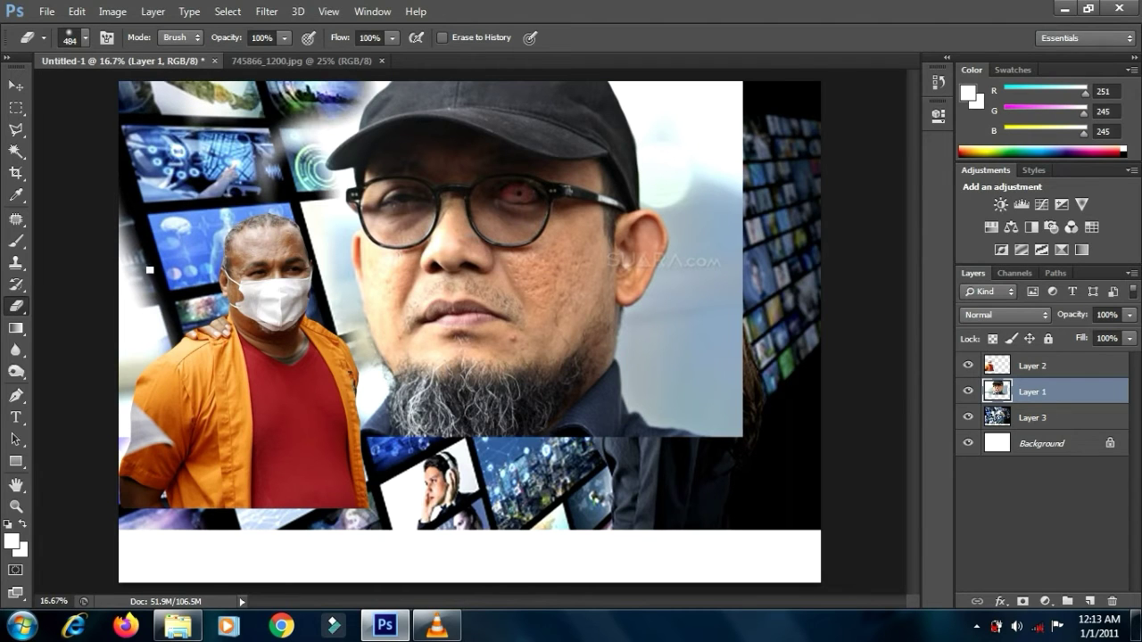
left_click_drag(152, 381, 152, 459)
left_click_drag(112, 303, 125, 433)
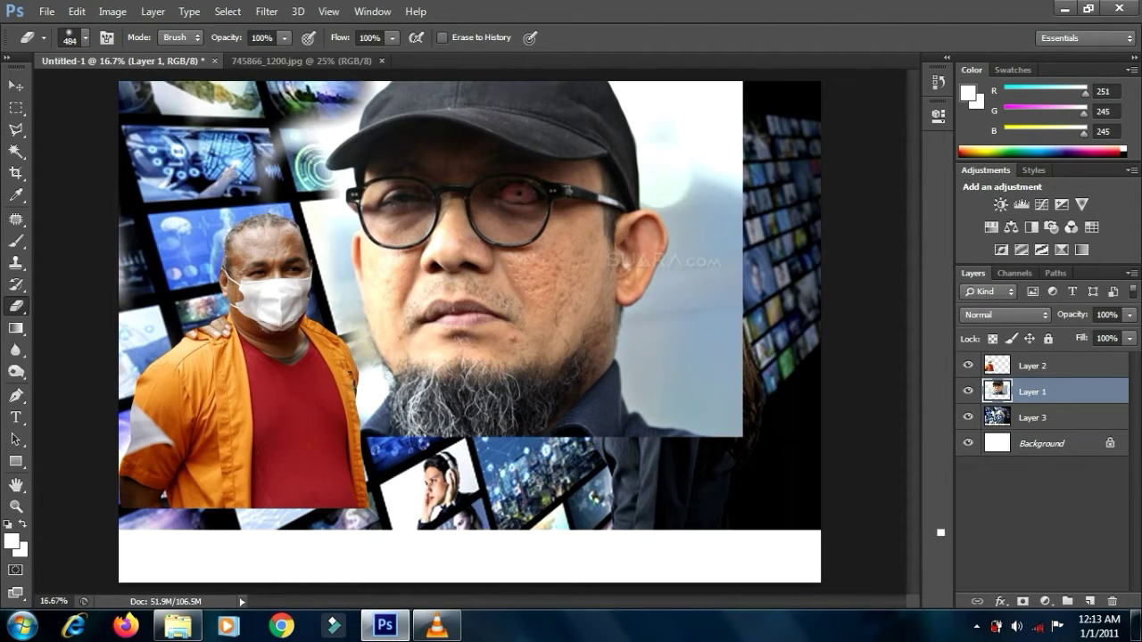
Erase the photo background on Layer 1 to the right of the capped man's face and around the top of his cap.
mouse_move(514, 470)
left_mouse_down()
mouse_move(372, 452)
mouse_move(585, 454)
left_mouse_up()
left_click_drag(722, 459, 723, 98)
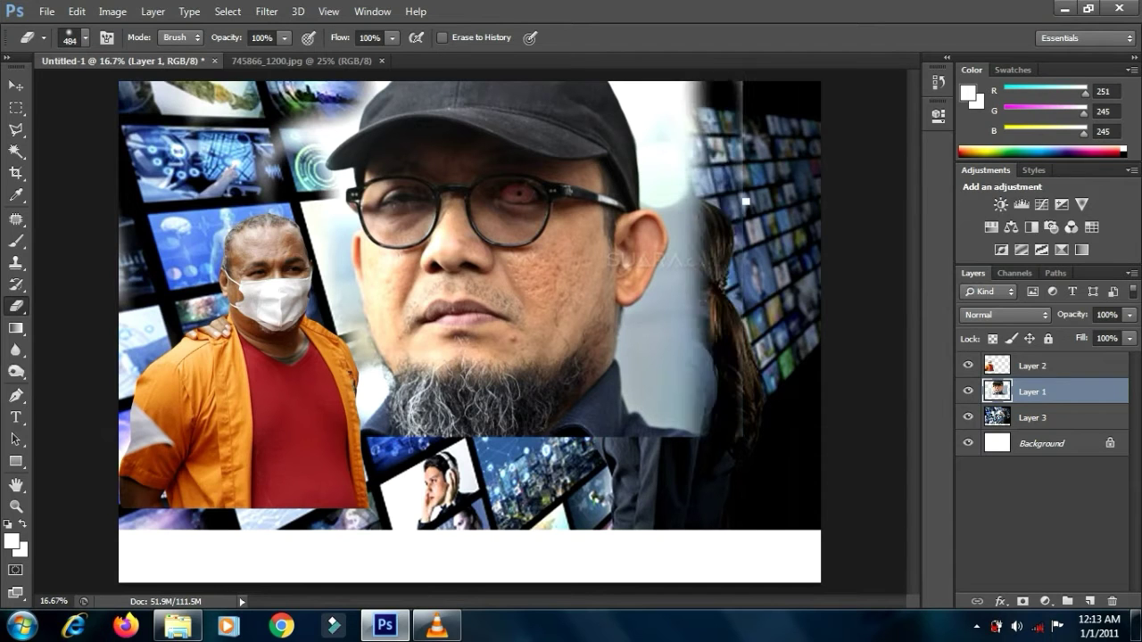
mouse_move(746, 202)
left_mouse_down()
mouse_move(745, 257)
mouse_move(744, 84)
mouse_move(666, 78)
mouse_move(669, 217)
mouse_move(717, 406)
mouse_move(710, 477)
mouse_move(689, 411)
mouse_move(696, 158)
mouse_move(657, 124)
left_mouse_up()
left_click_drag(650, 84, 400, 55)
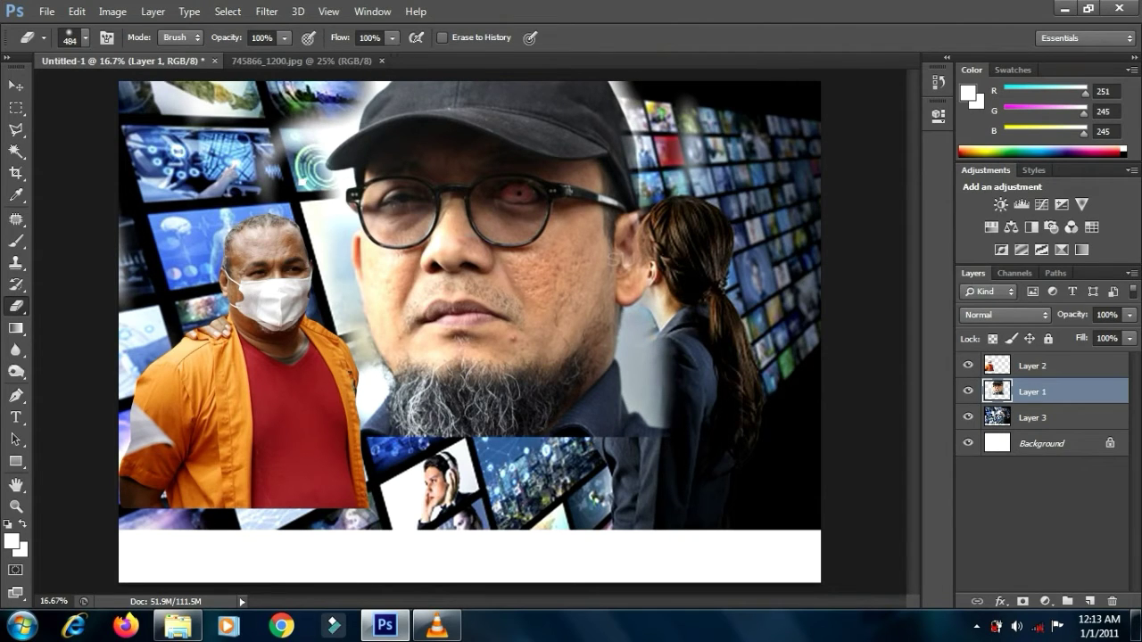
Erase the leftover haze left of the cap and fade out the hard lower edge of Layer 1 beneath the beard.
mouse_move(302, 181)
left_mouse_down()
mouse_move(300, 192)
mouse_move(256, 143)
mouse_move(262, 160)
left_mouse_up()
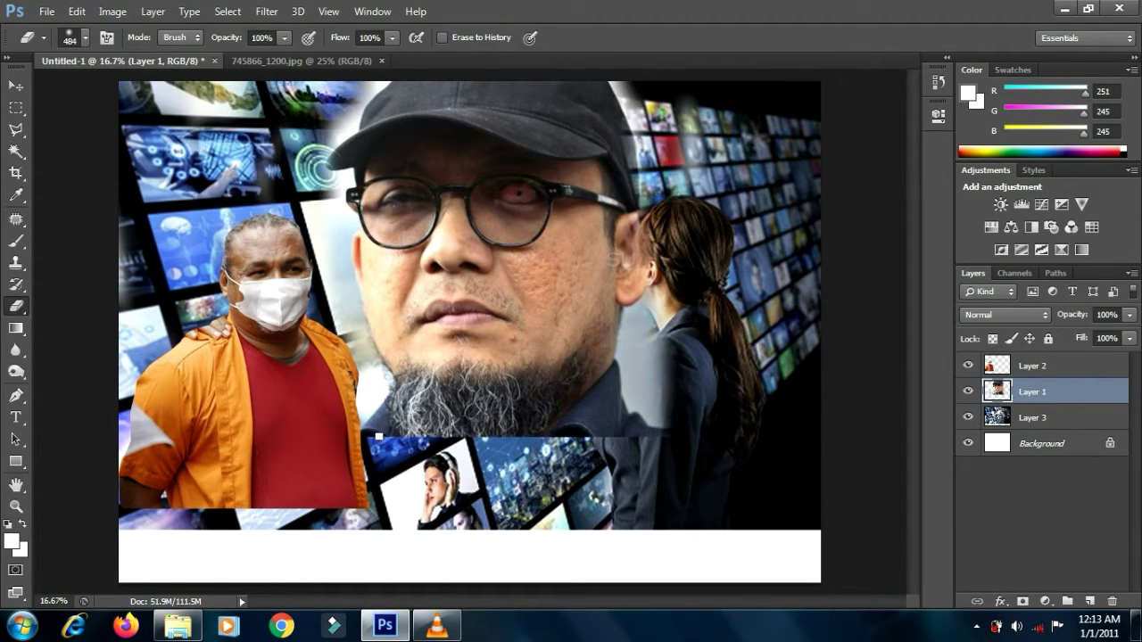
left_click_drag(378, 444, 666, 458)
left_click_drag(665, 413, 678, 362)
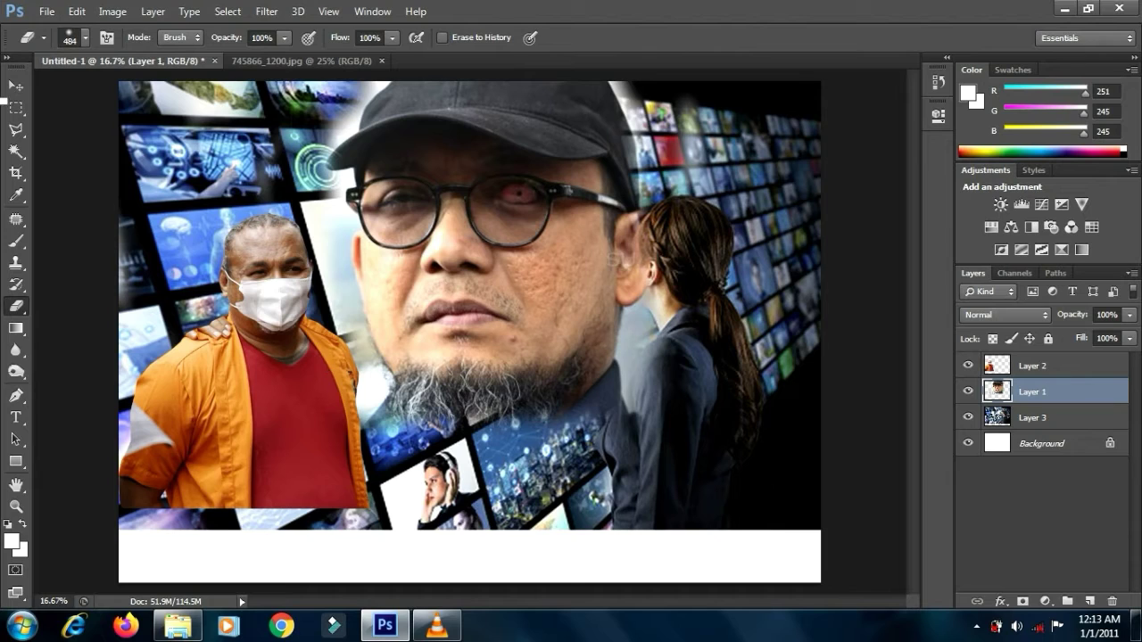
Scale the cut-out man on Layer 2 to about 138.68% and position him along the canvas's left edge, slightly above its bottom.
left_click(16, 85)
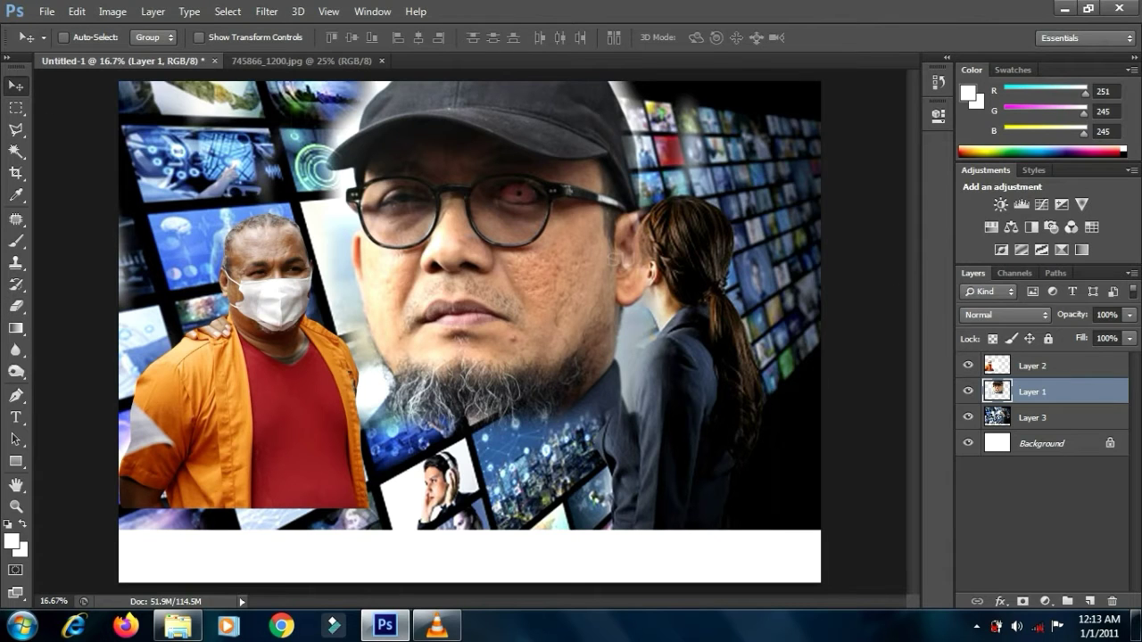
left_click(1001, 368)
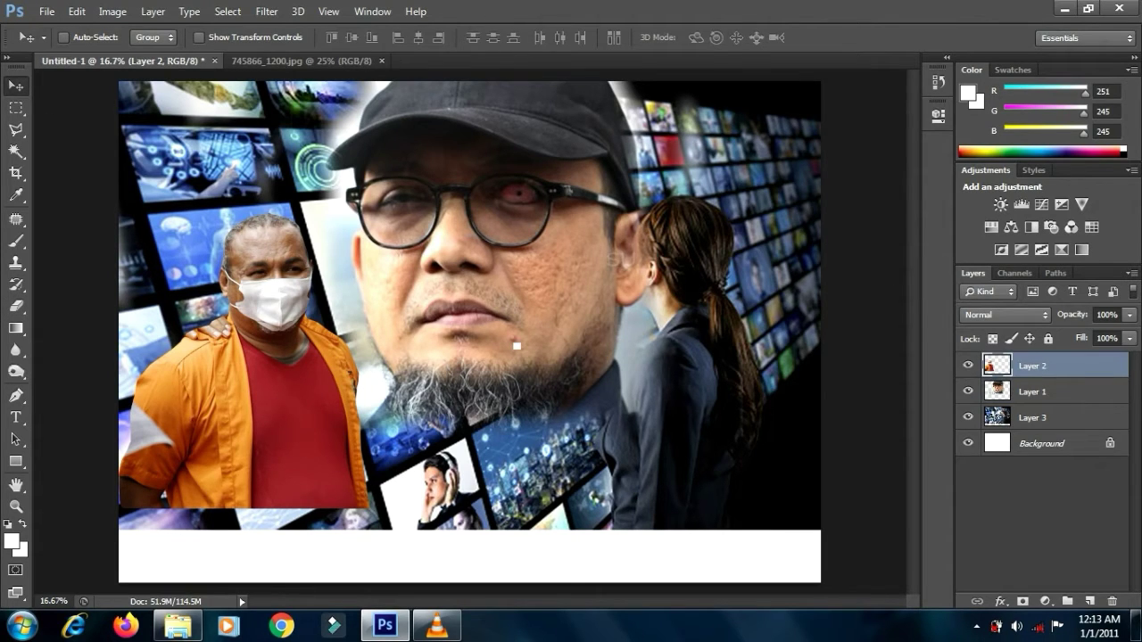
key("ctrl+t")
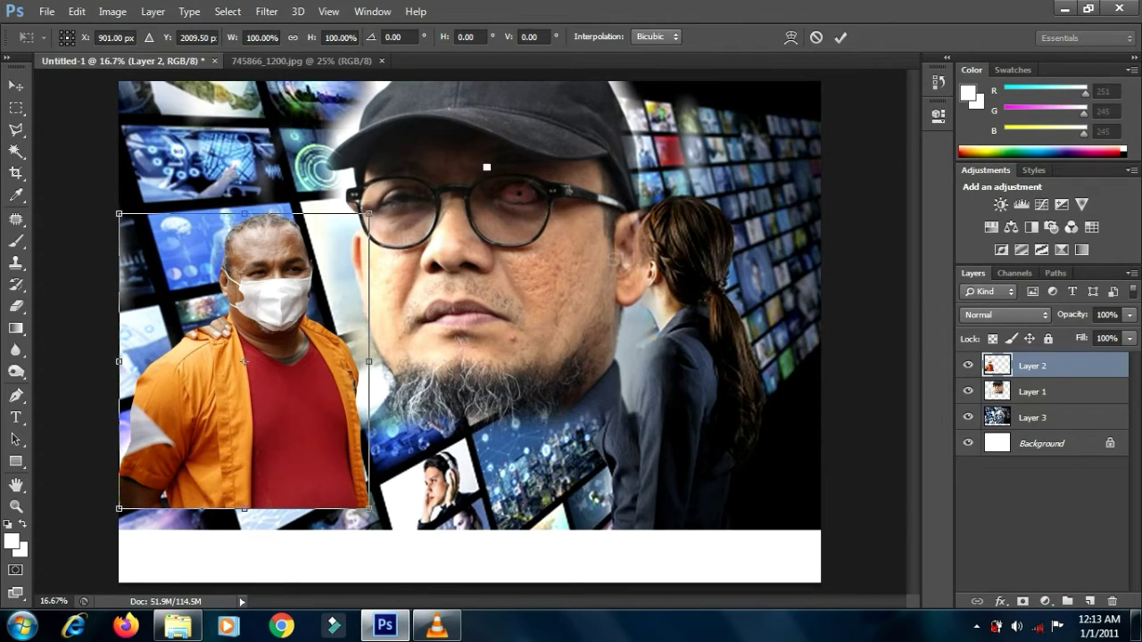
left_click_drag(369, 213, 579, 130)
left_click_drag(435, 182, 352, 355)
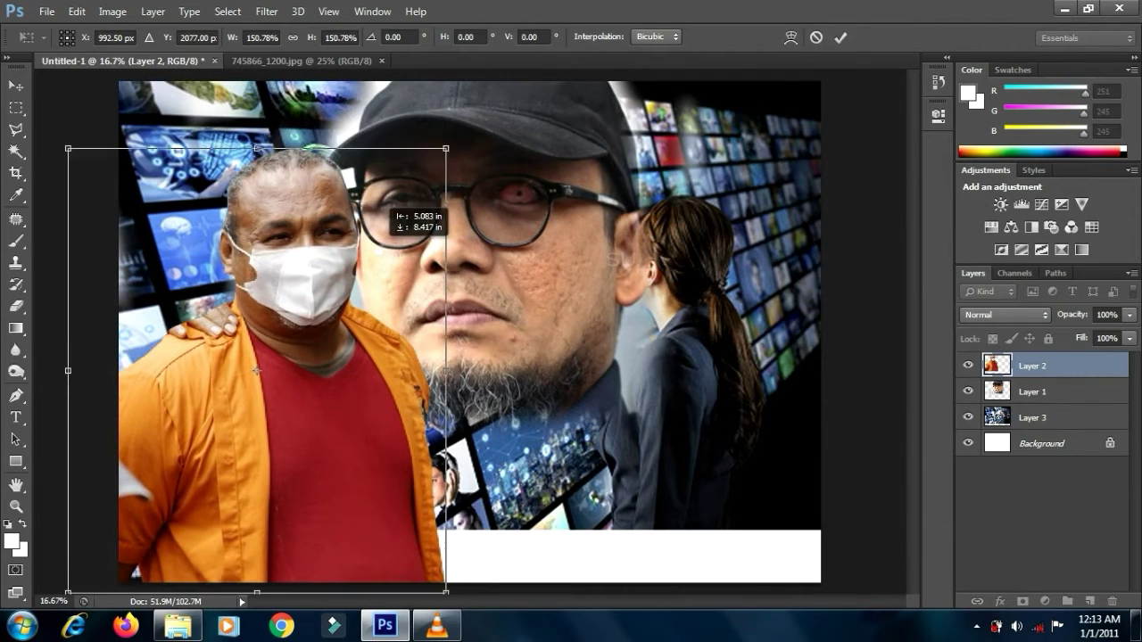
left_click_drag(390, 214, 389, 192)
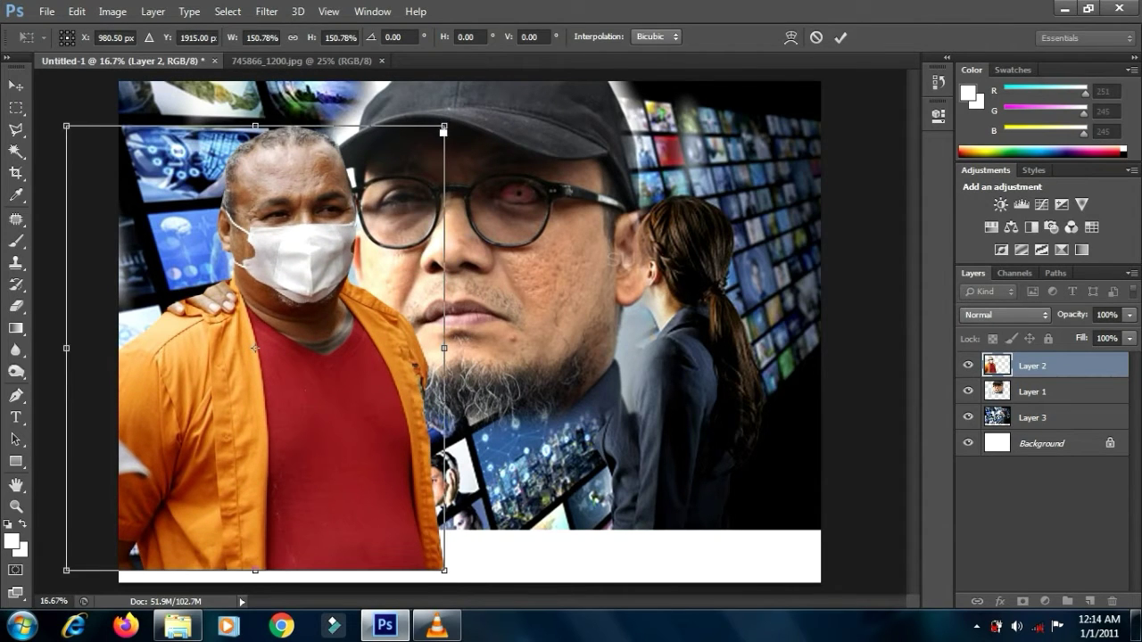
left_click_drag(443, 128, 410, 162)
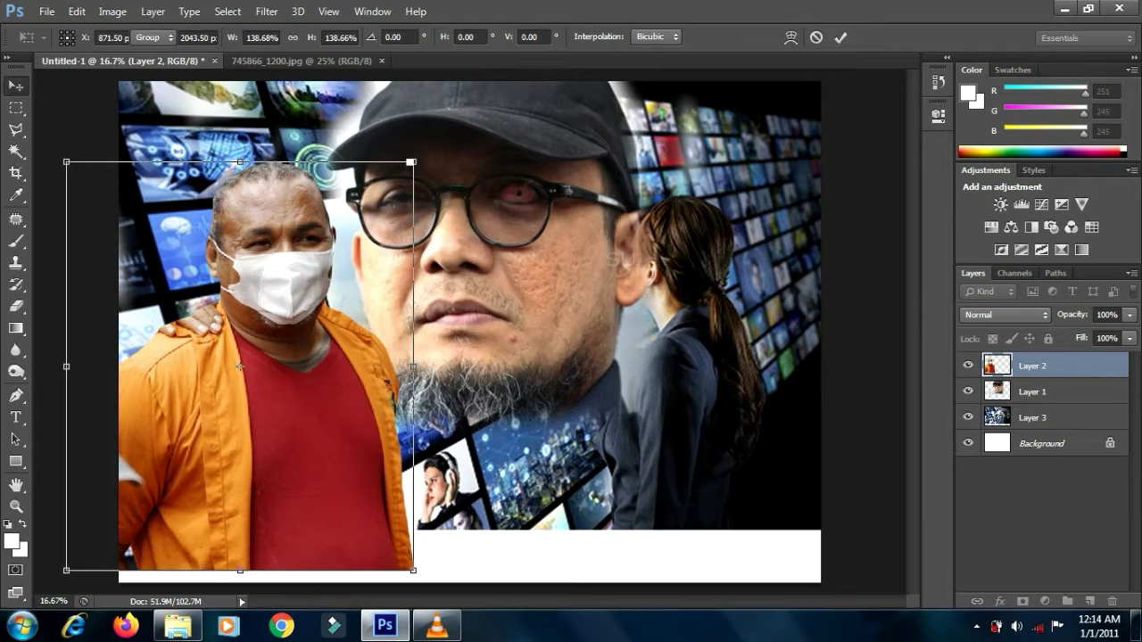
key("Return")
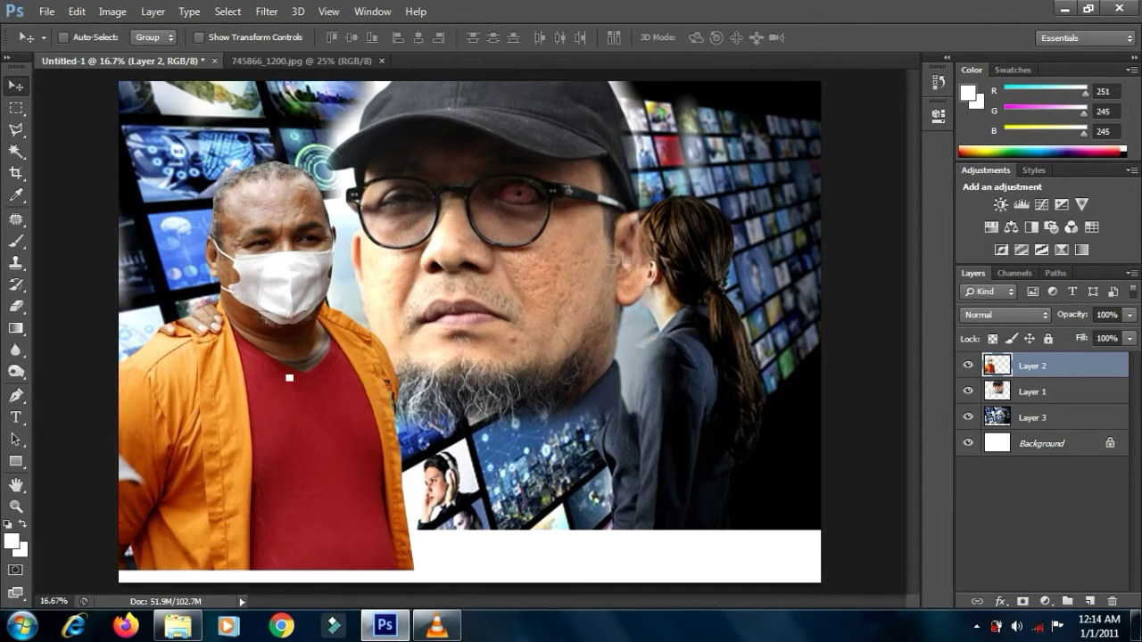
mouse_move(289, 378)
left_mouse_down()
mouse_move(299, 391)
mouse_move(289, 359)
left_mouse_up()
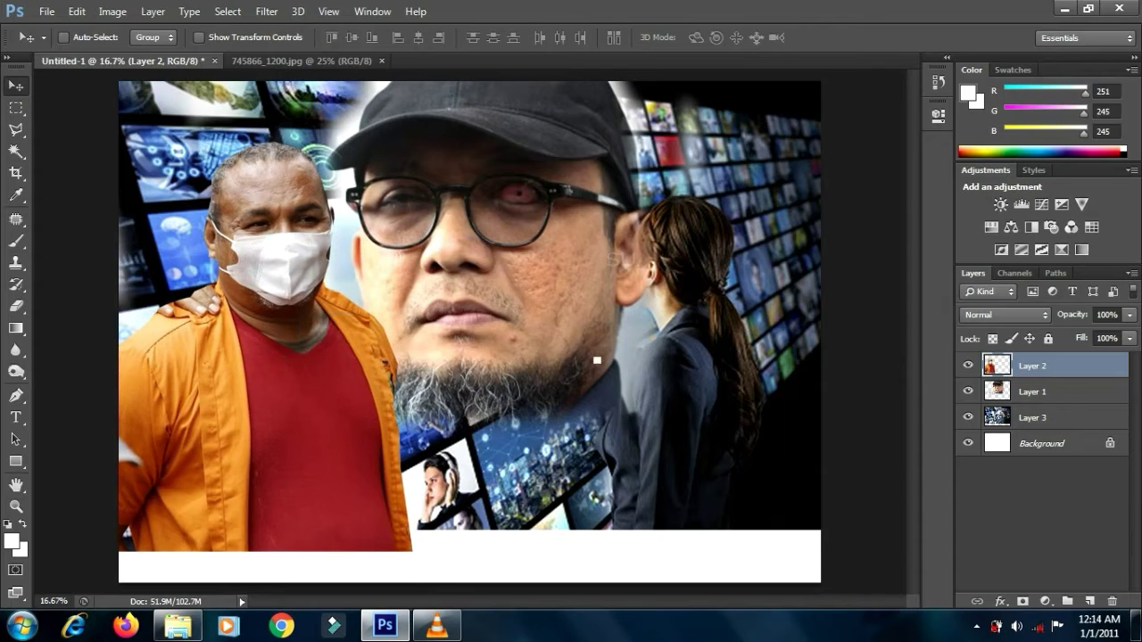
Shift the video-wall background on Layer 3 slightly left and down behind the two men.
left_click(1070, 419)
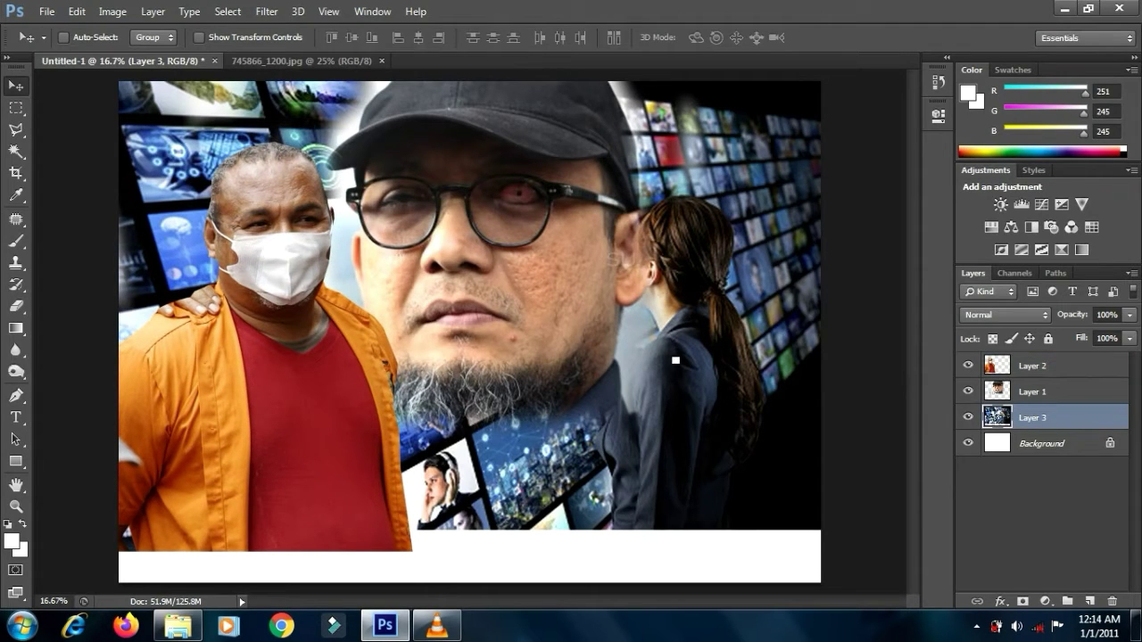
mouse_move(676, 360)
left_mouse_down()
mouse_move(723, 356)
mouse_move(757, 371)
mouse_move(655, 368)
left_mouse_up()
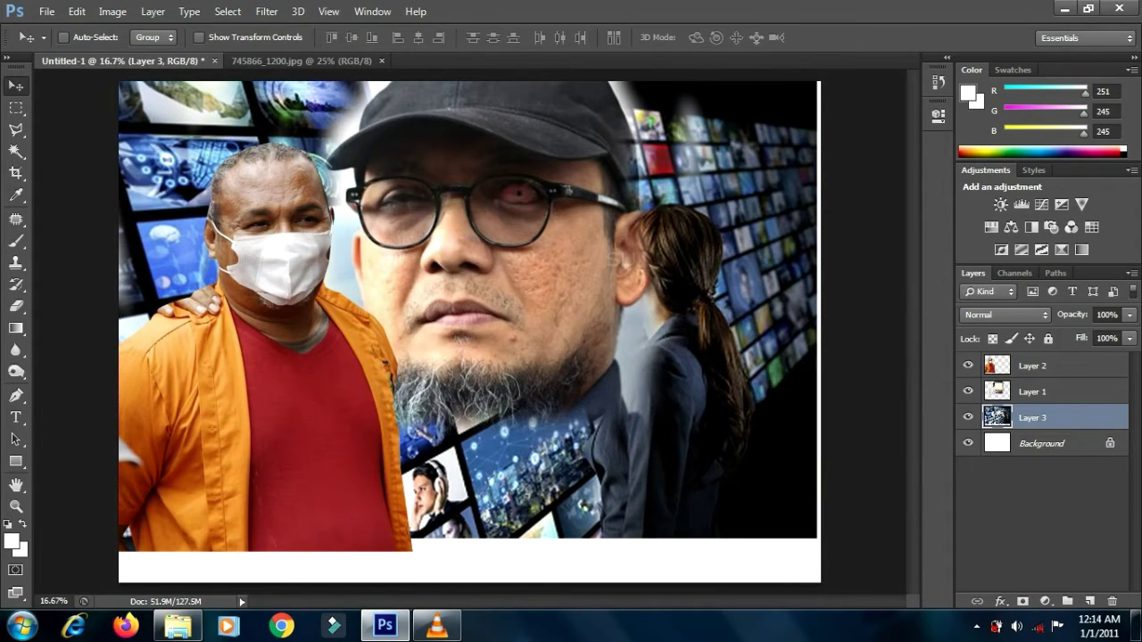
left_click(998, 390)
left_click_drag(621, 305, 565, 229)
key("ctrl+z")
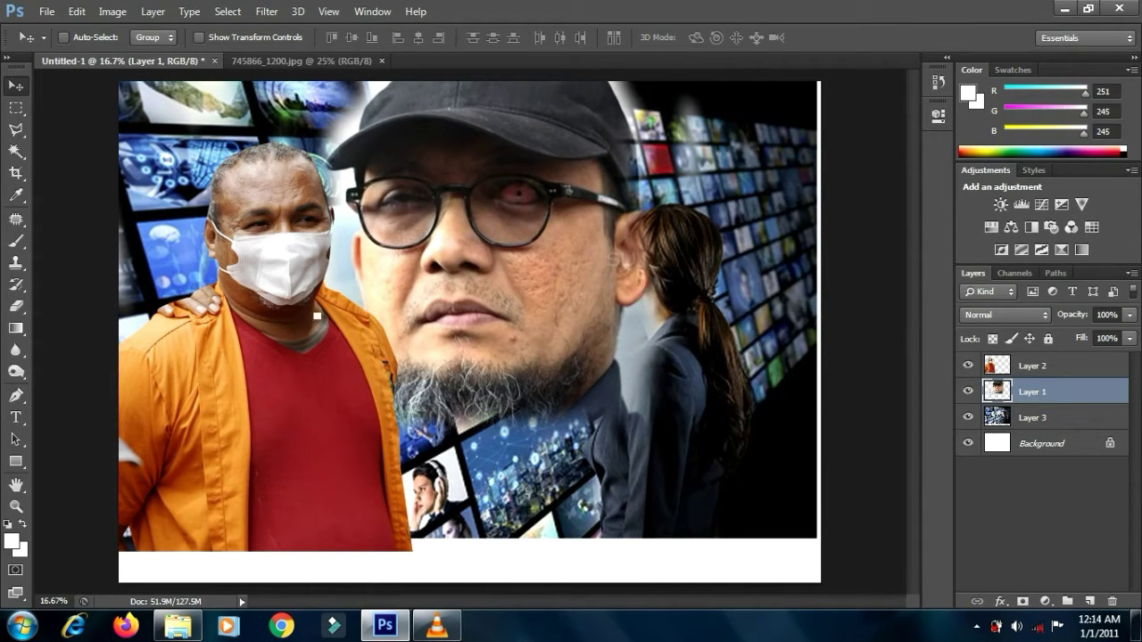
Move the video wall on Layer 3 well to the right and stretch its left side past the canvas edge, to 127.03% width.
left_click(1030, 367)
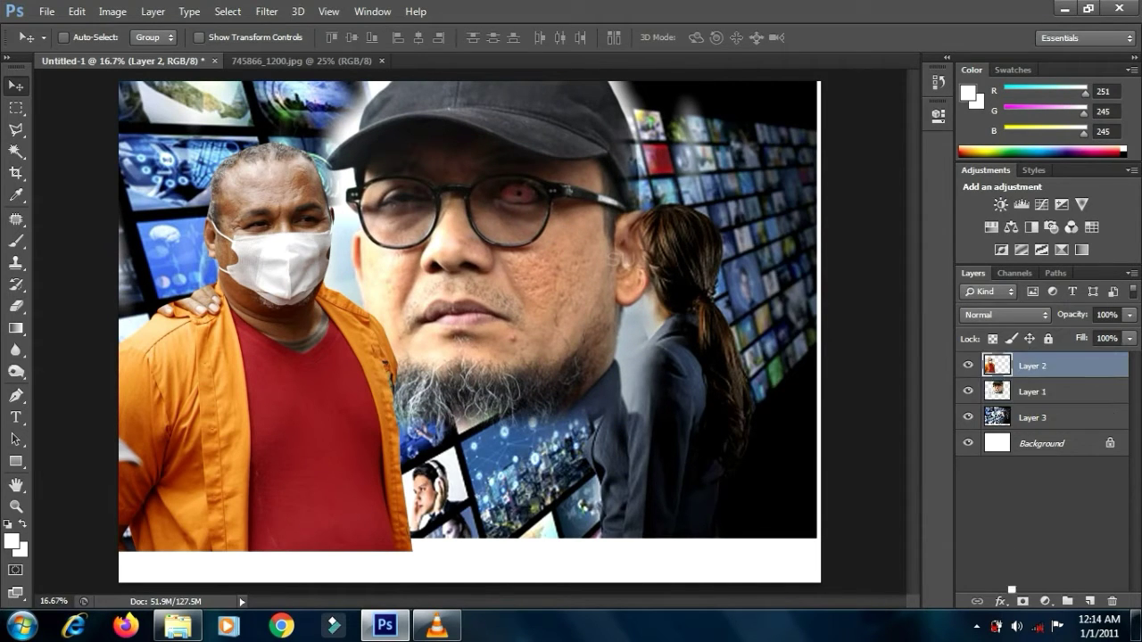
left_click(1012, 419)
left_click_drag(743, 414, 903, 445)
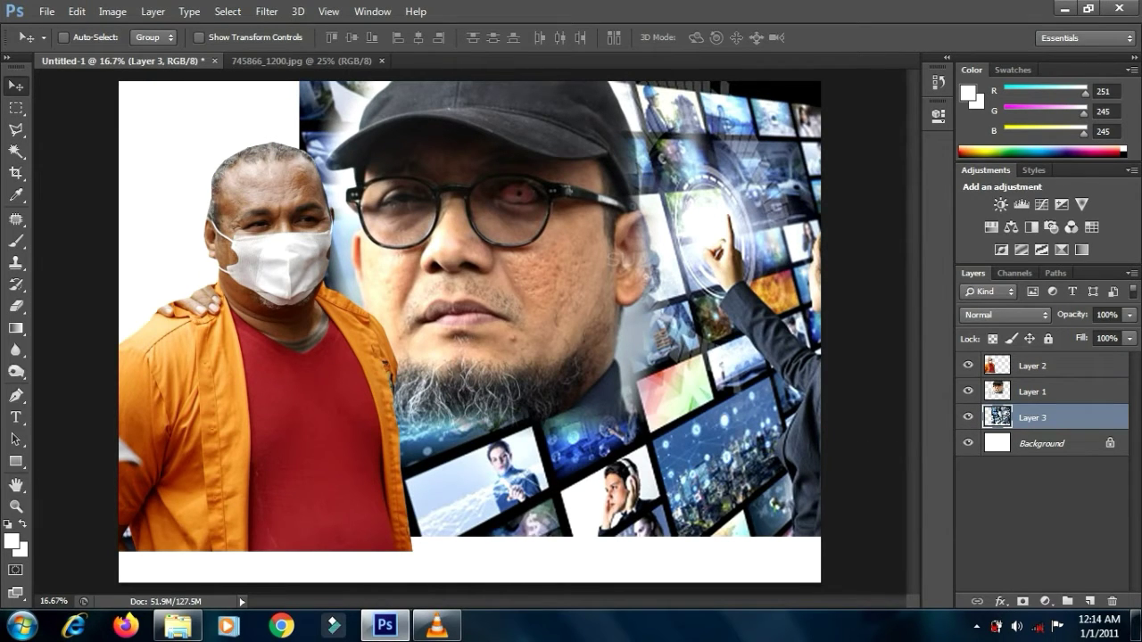
key("ctrl+t")
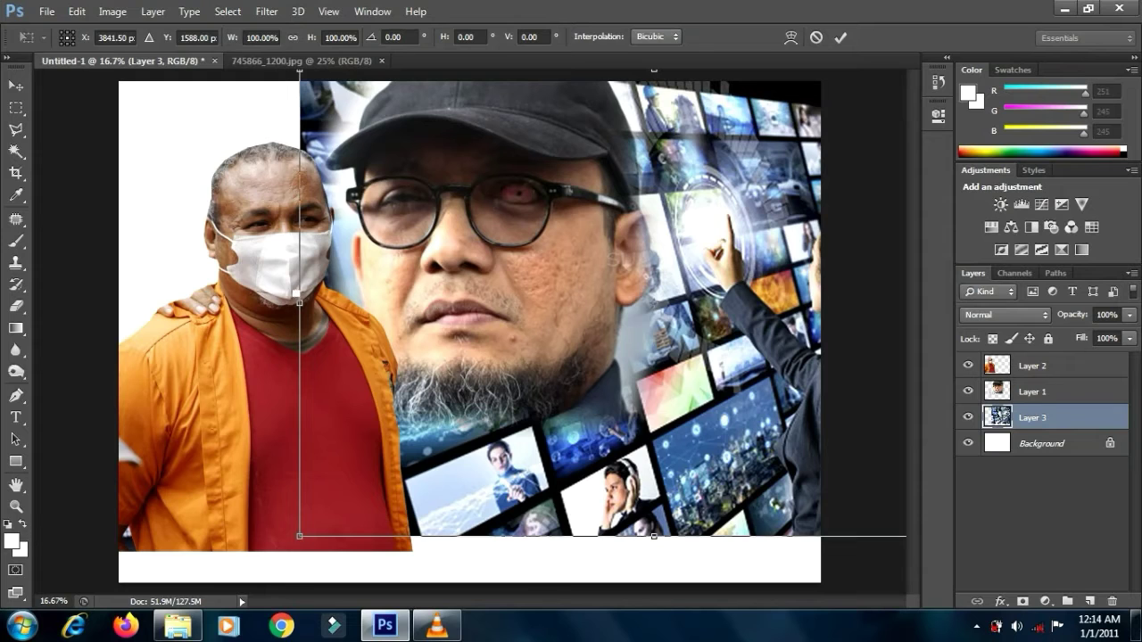
left_click_drag(300, 303, 110, 317)
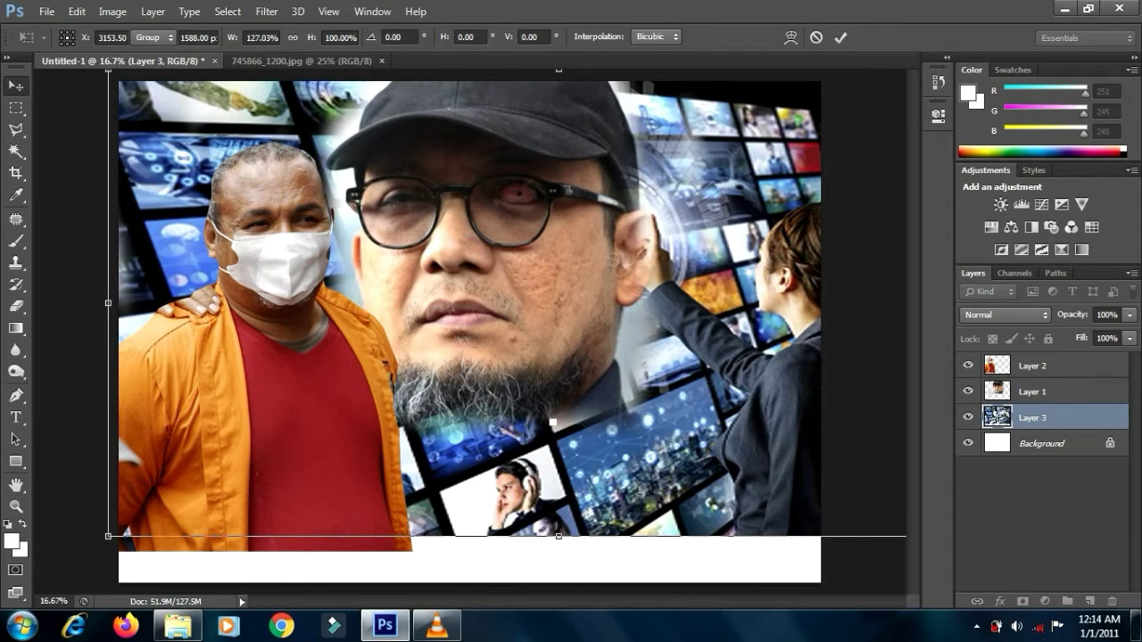
key("Return")
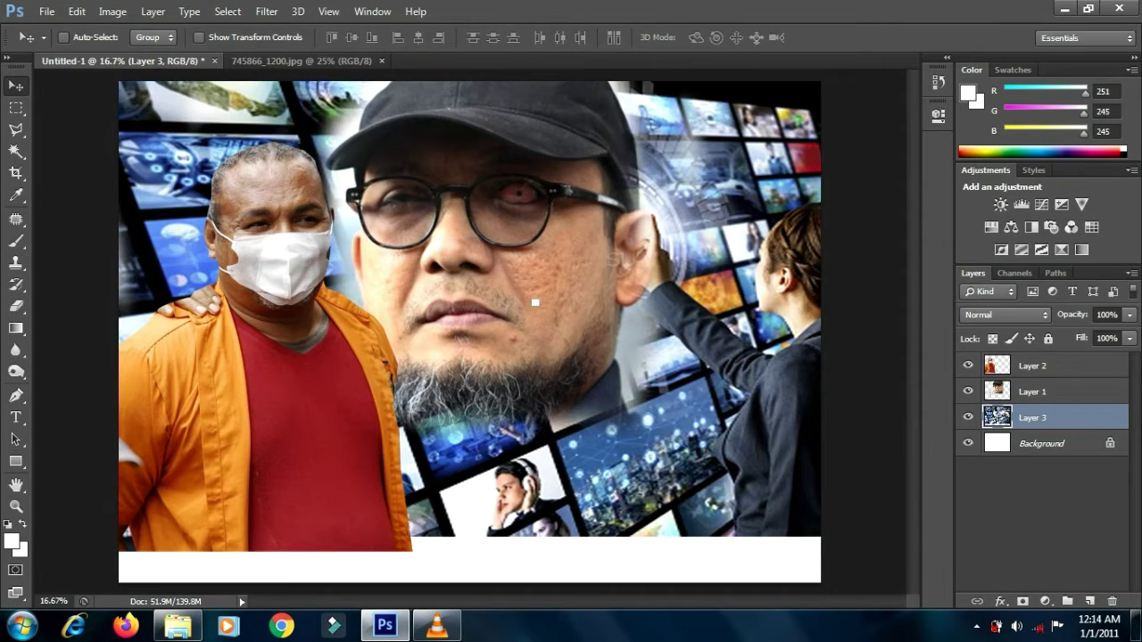
Crop off the white strip along the canvas's bottom and extend the canvas slightly past its left edge.
left_click(16, 173)
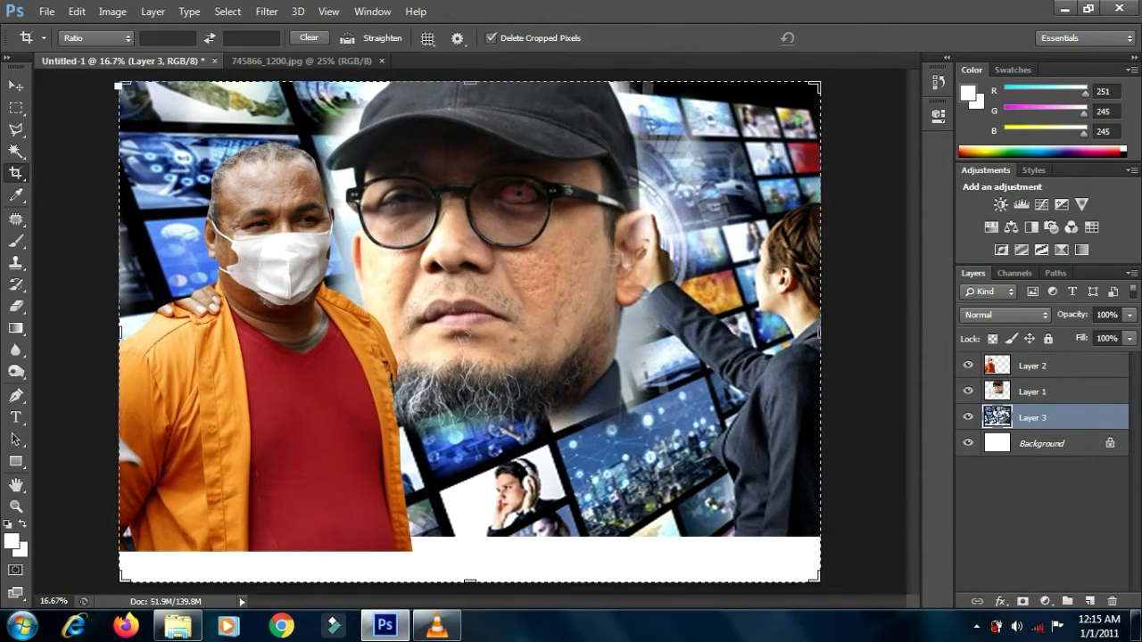
mouse_move(464, 587)
left_mouse_down()
mouse_move(469, 554)
mouse_move(473, 582)
left_mouse_up()
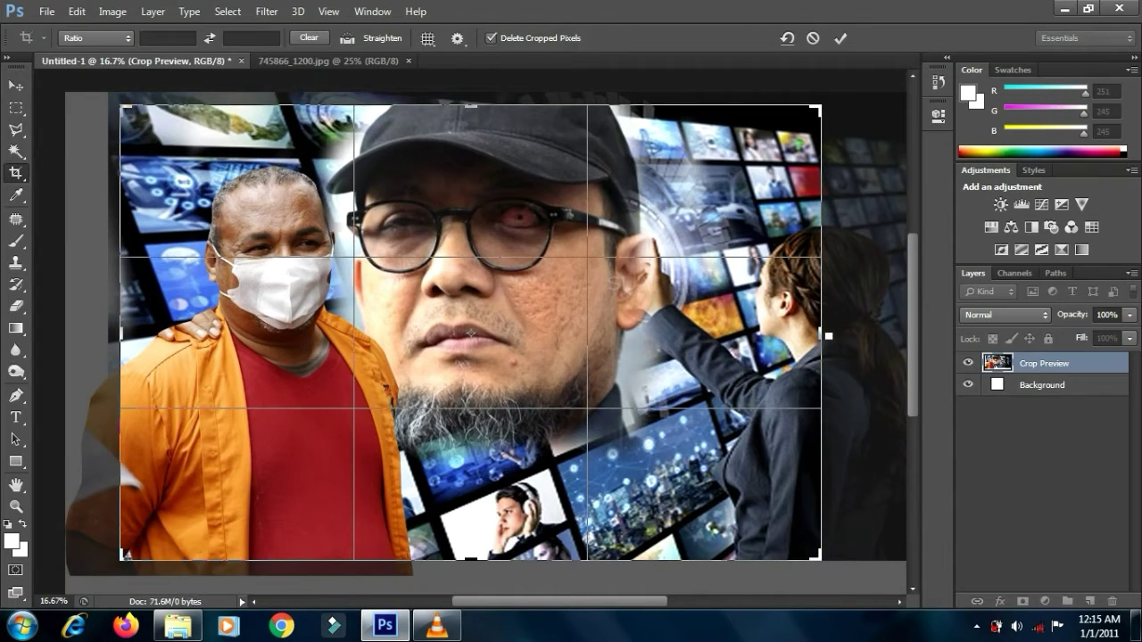
left_click_drag(127, 338, 104, 335)
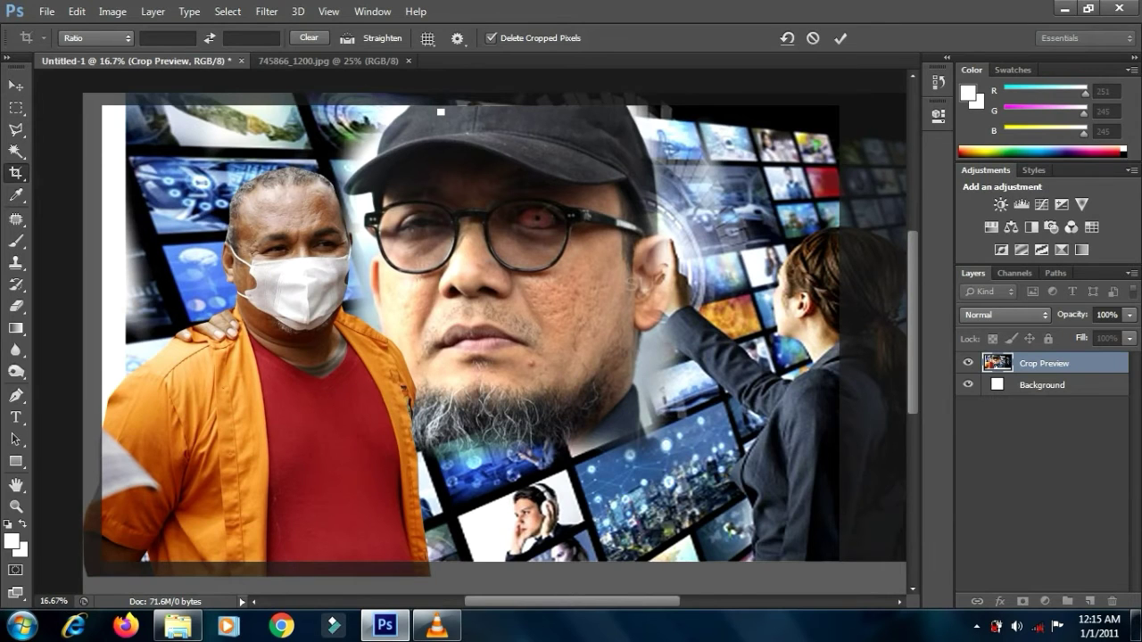
key("Return")
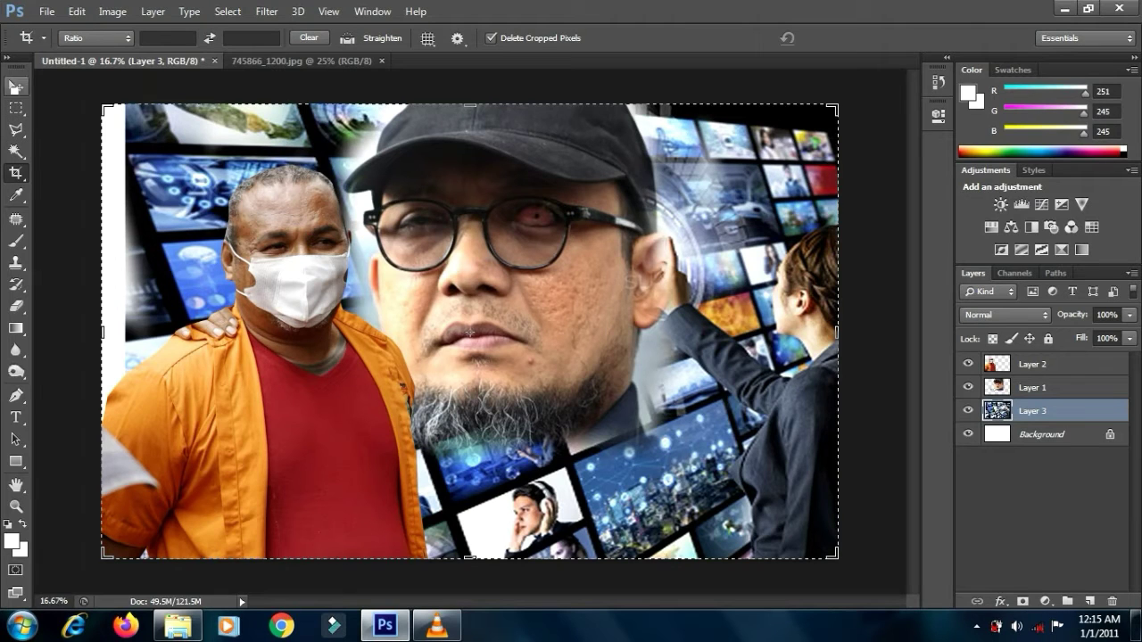
Stretch the video wall on Layer 3 to 103.36% width so it covers the white strip along the canvas's left edge.
left_click(15, 87)
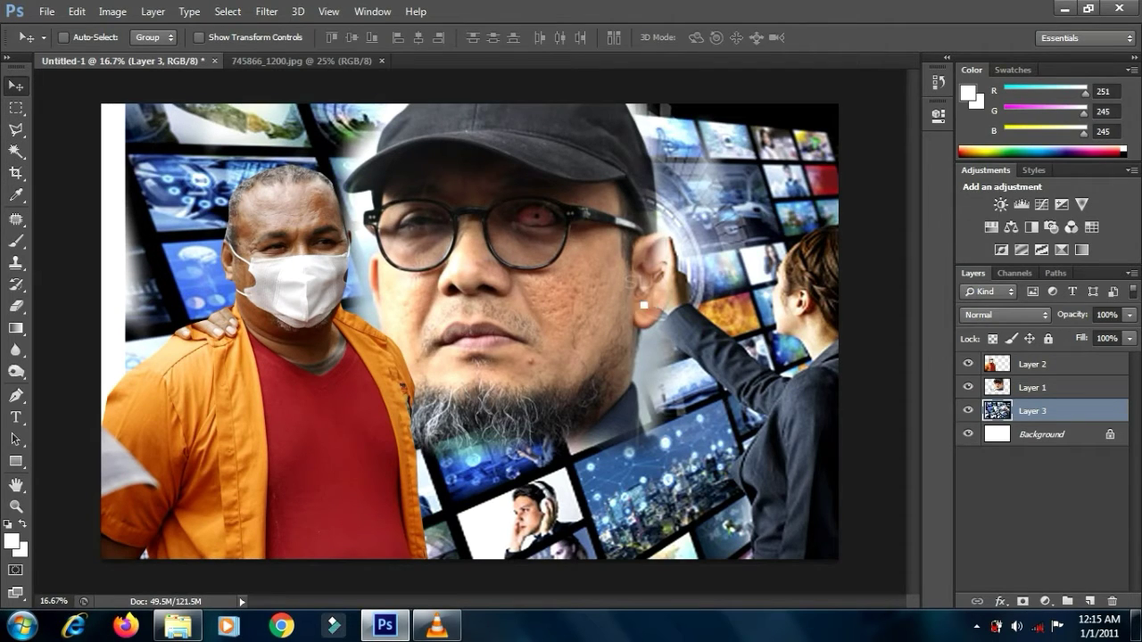
key("ctrl+t")
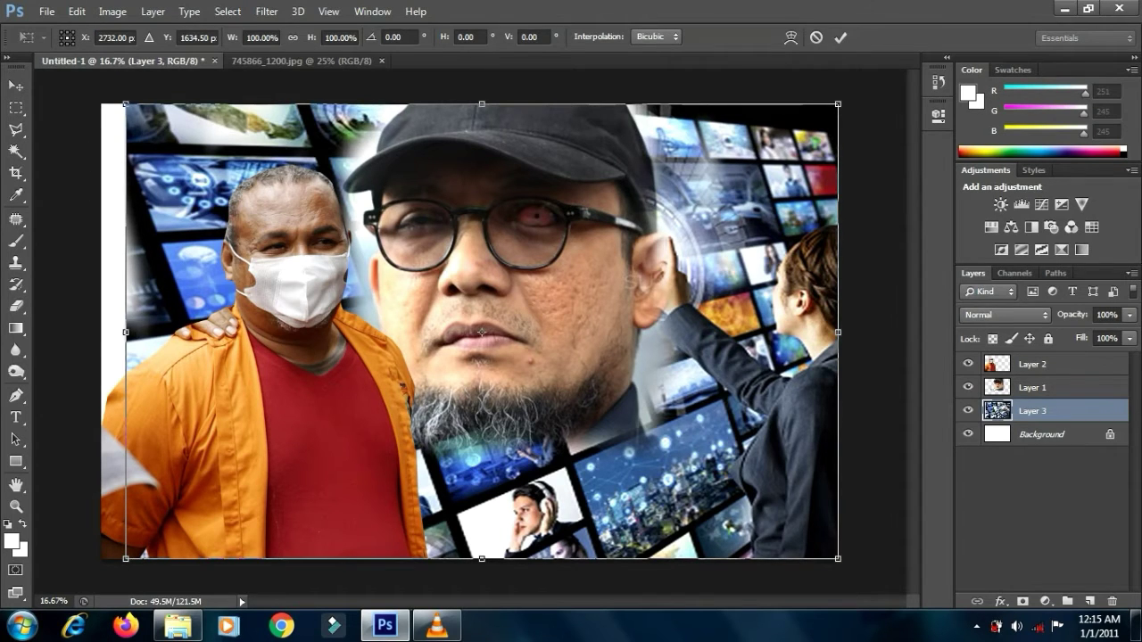
left_click_drag(124, 332, 102, 332)
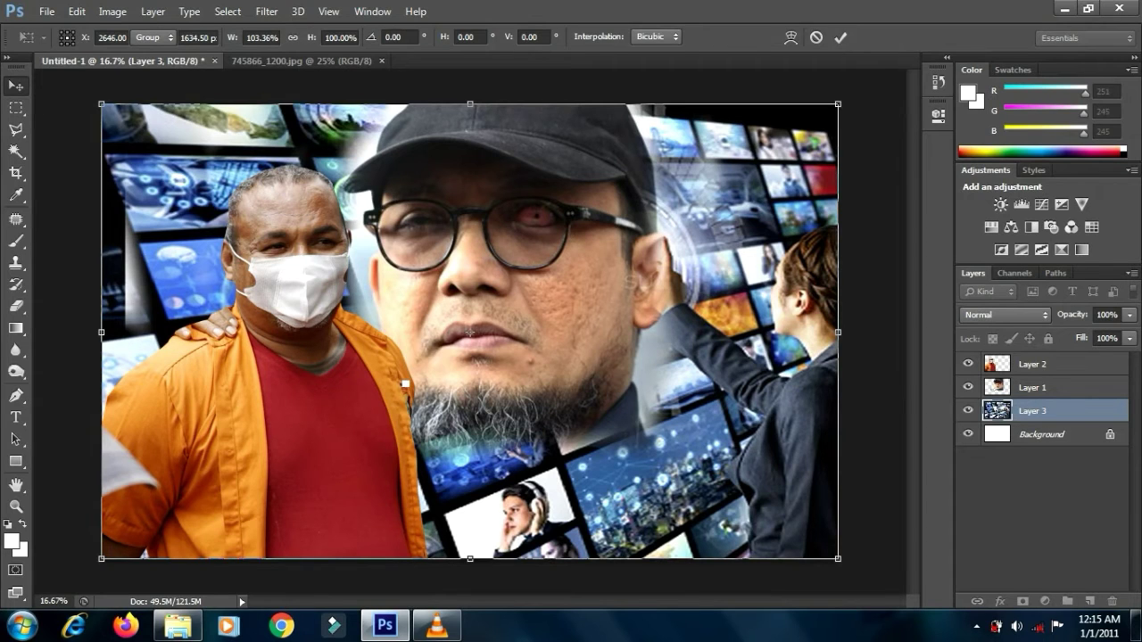
key("Return")
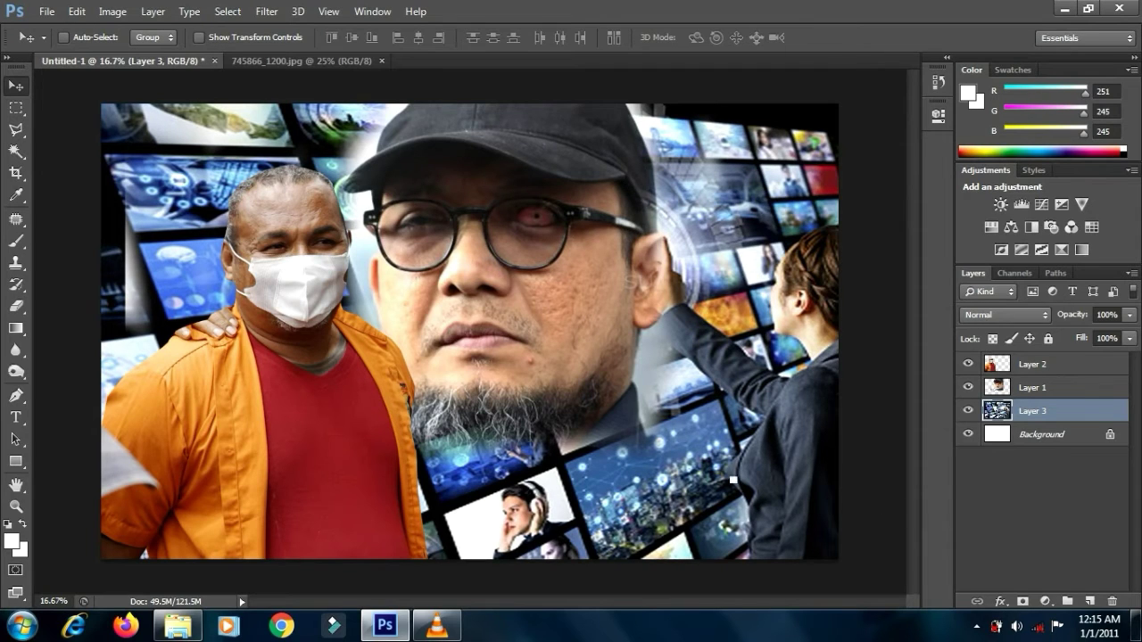
Add a Drop Shadow to the masked man's Layer 2 with Normal blend mode, distance 32 px, spread 44% and colour fcfcfc.
left_click(1043, 364)
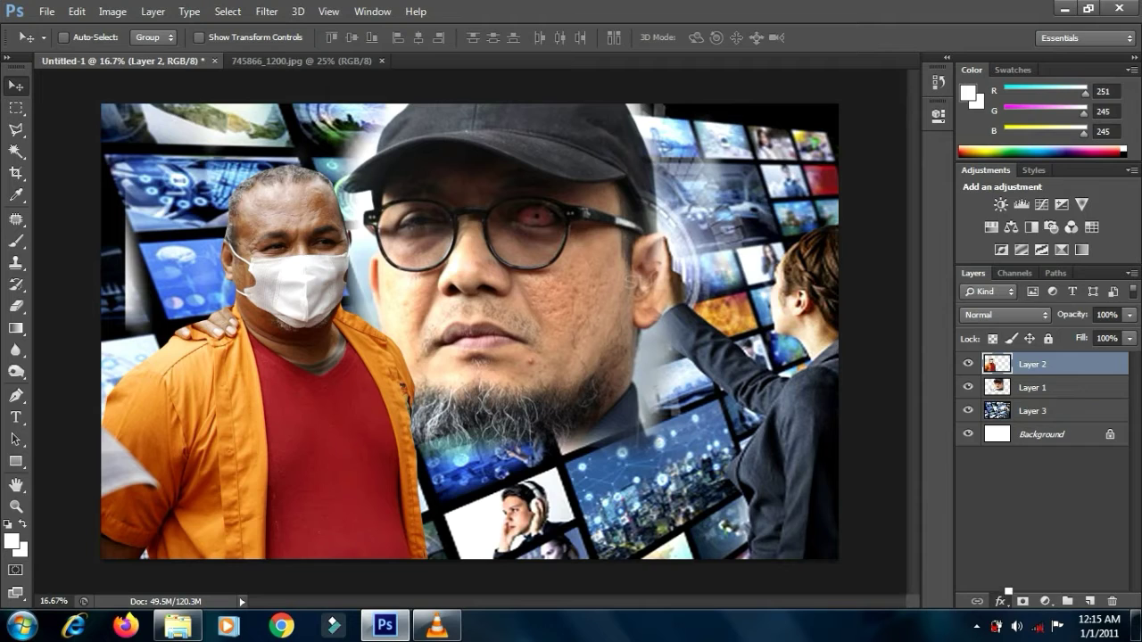
left_click(1003, 599)
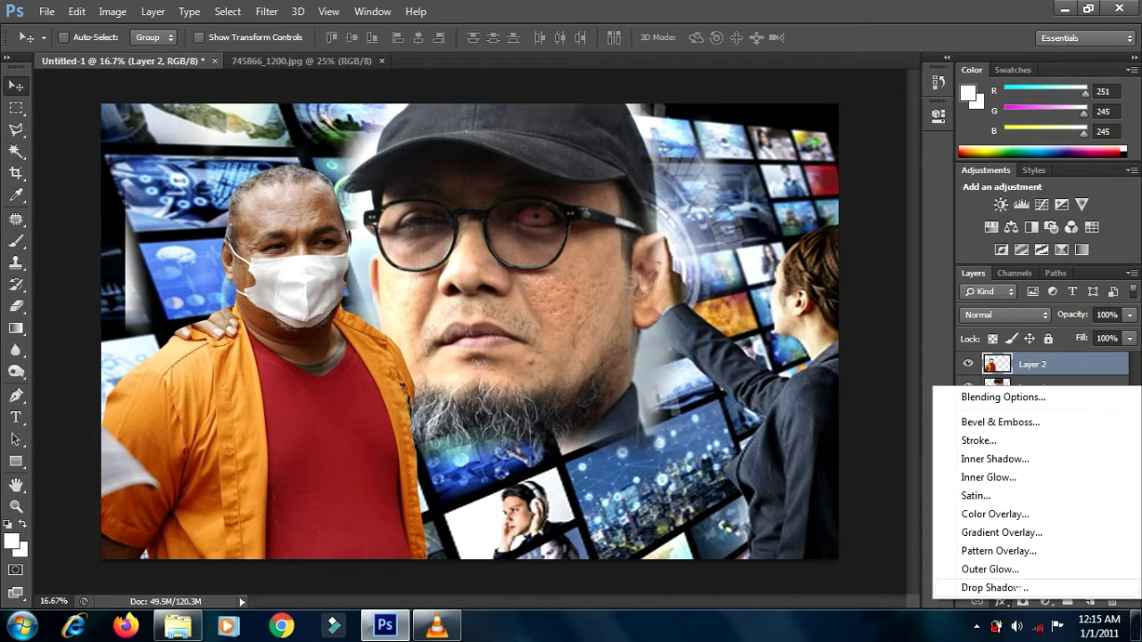
left_click(1017, 588)
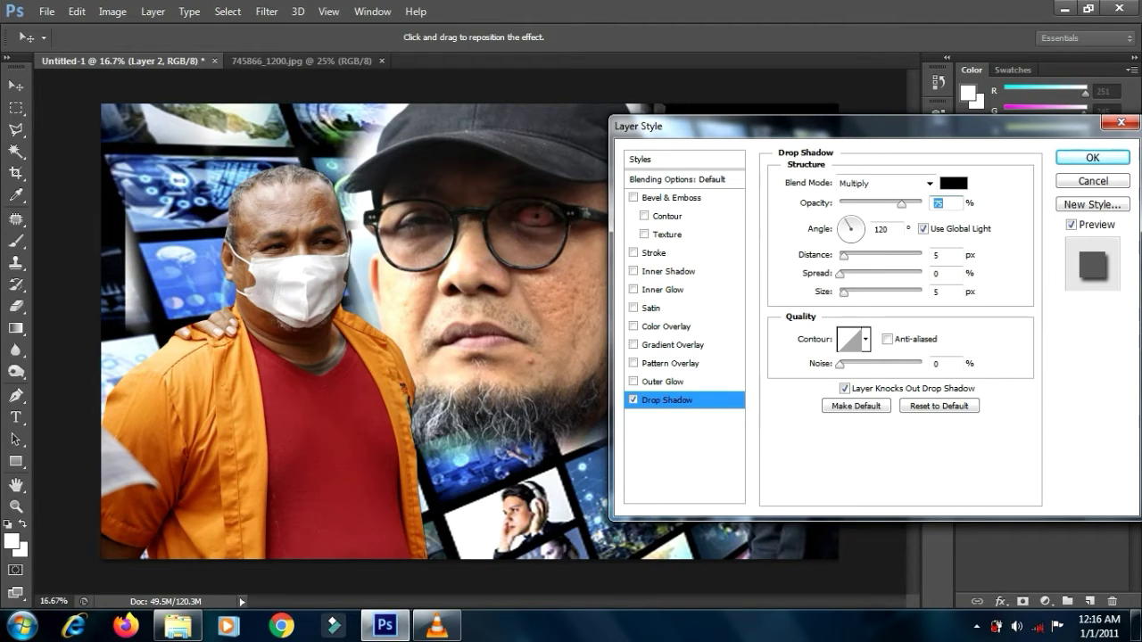
left_click(890, 184)
left_click(881, 199)
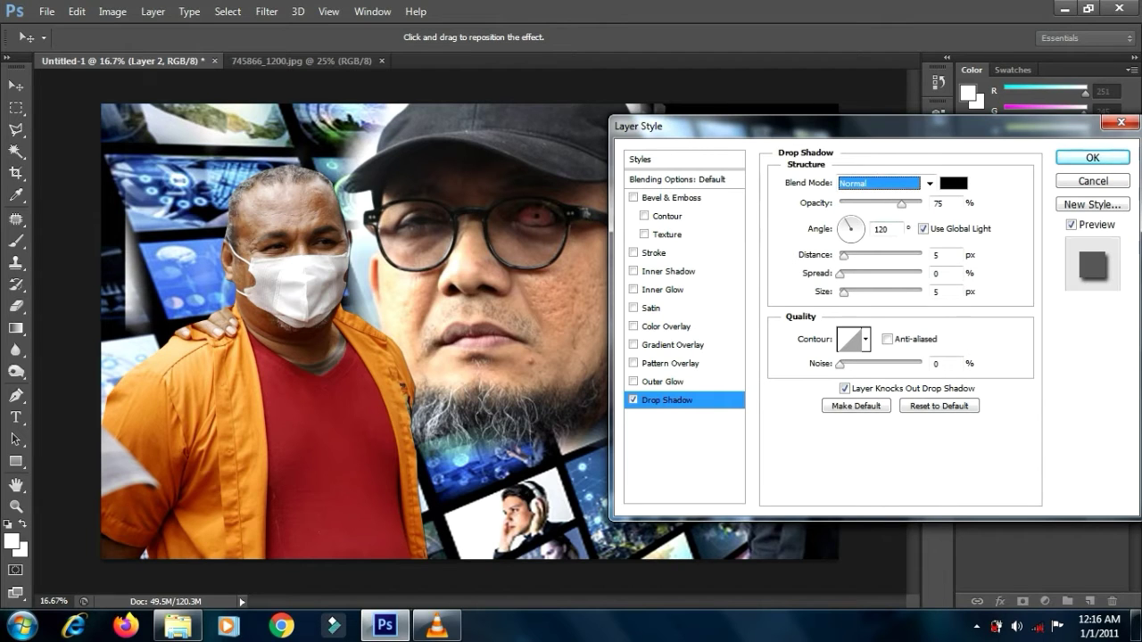
left_click_drag(843, 255, 875, 275)
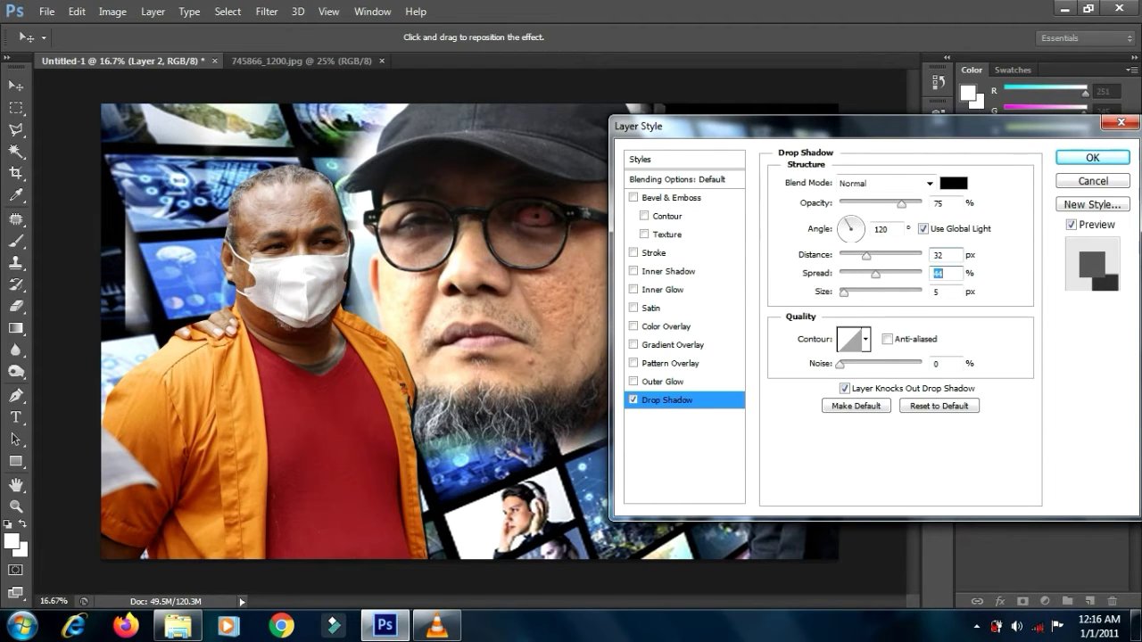
left_click(952, 183)
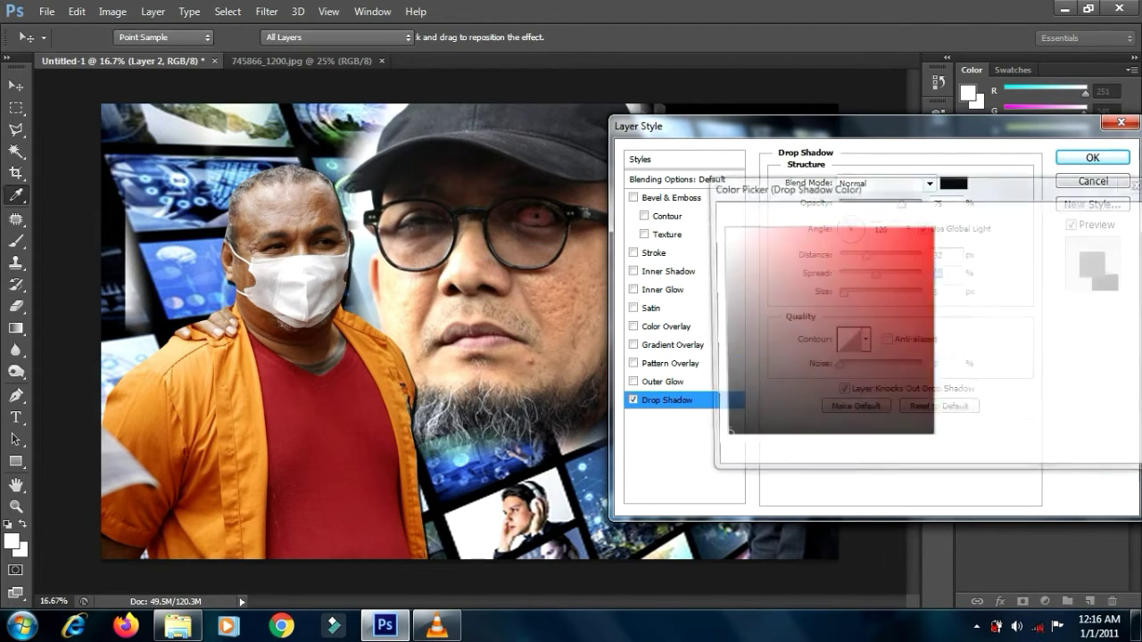
left_click(723, 228)
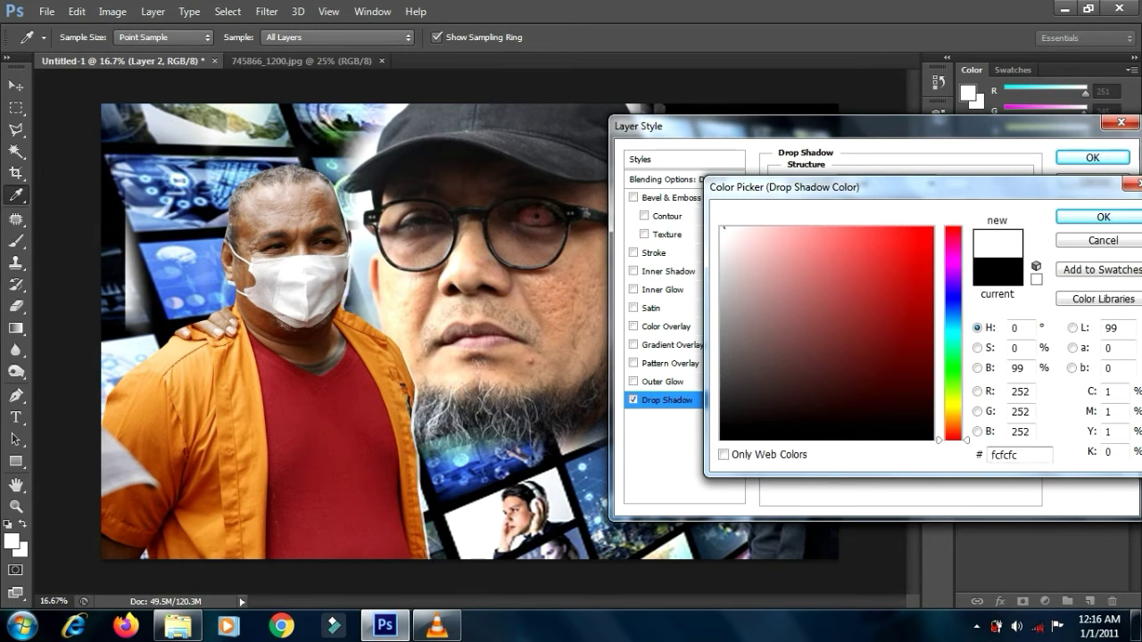
left_click(1103, 217)
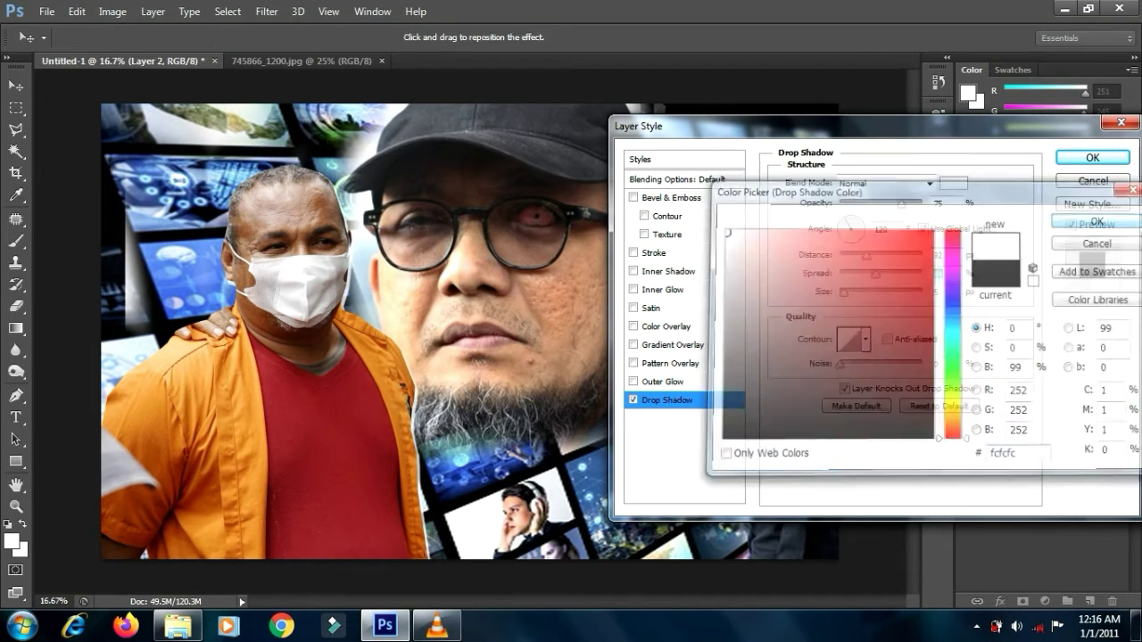
Add a 24 px outside Stroke in off-white f4e9e9 to the masked man on Layer 2 and apply the layer style.
left_click(633, 252)
left_click(694, 256)
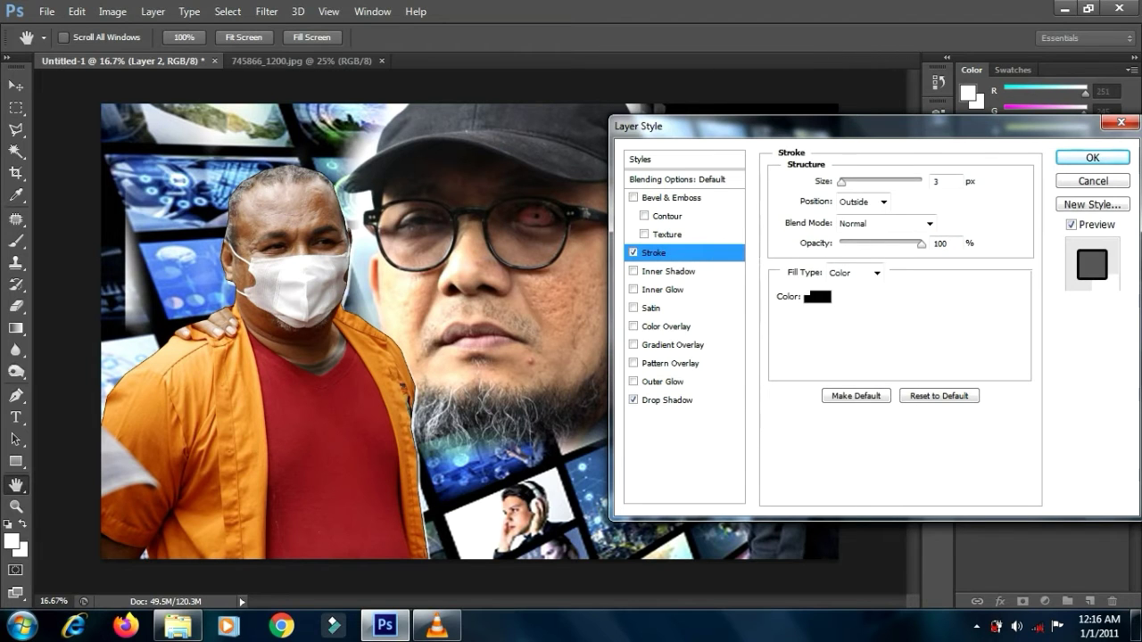
left_click(808, 297)
type("f4e9e9")
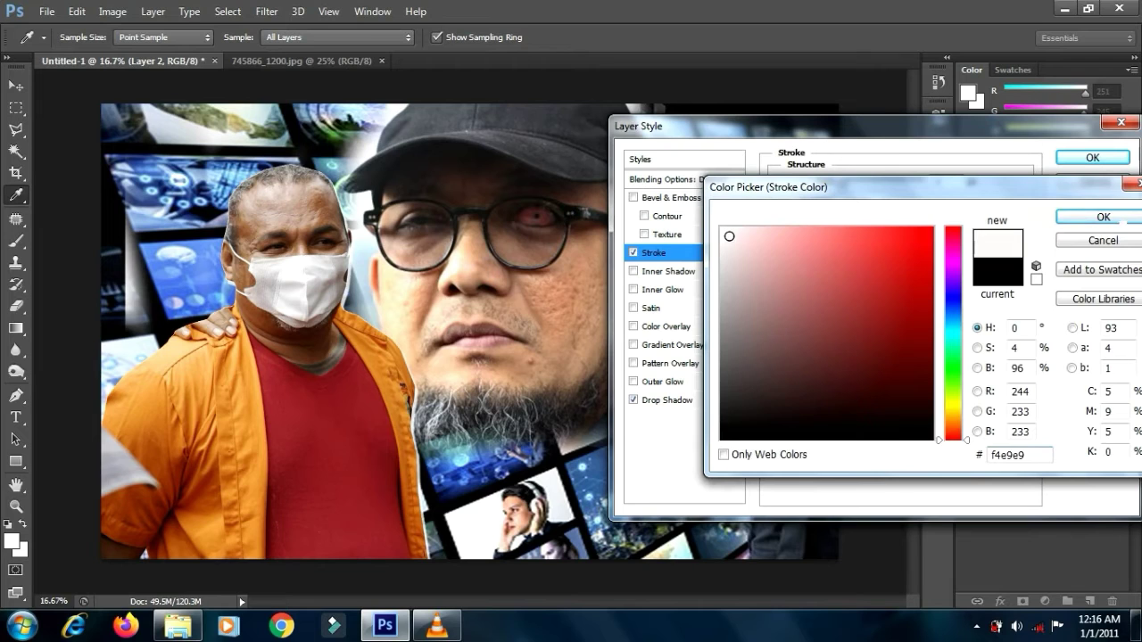
key("Return")
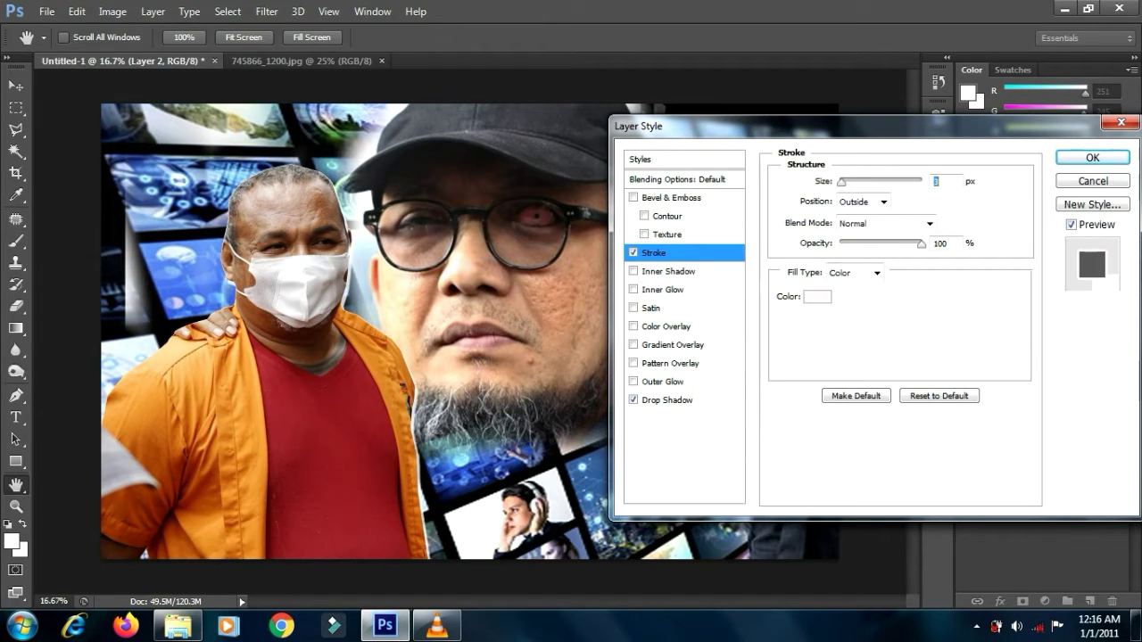
left_click_drag(841, 182, 854, 182)
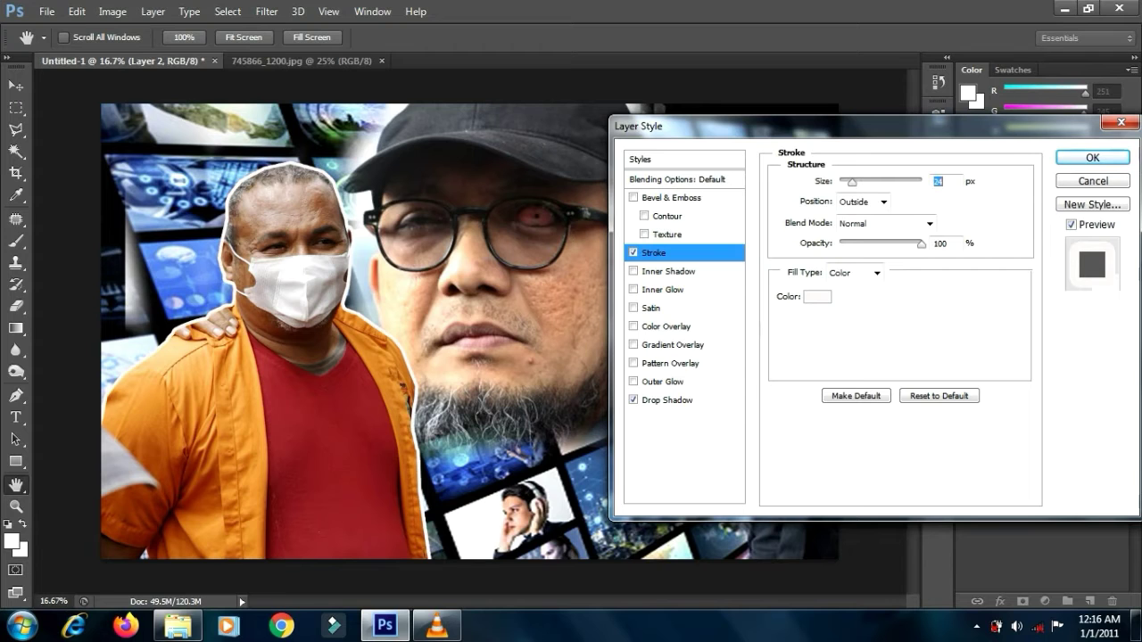
left_click_drag(678, 126, 661, 235)
left_click_drag(983, 221, 981, 171)
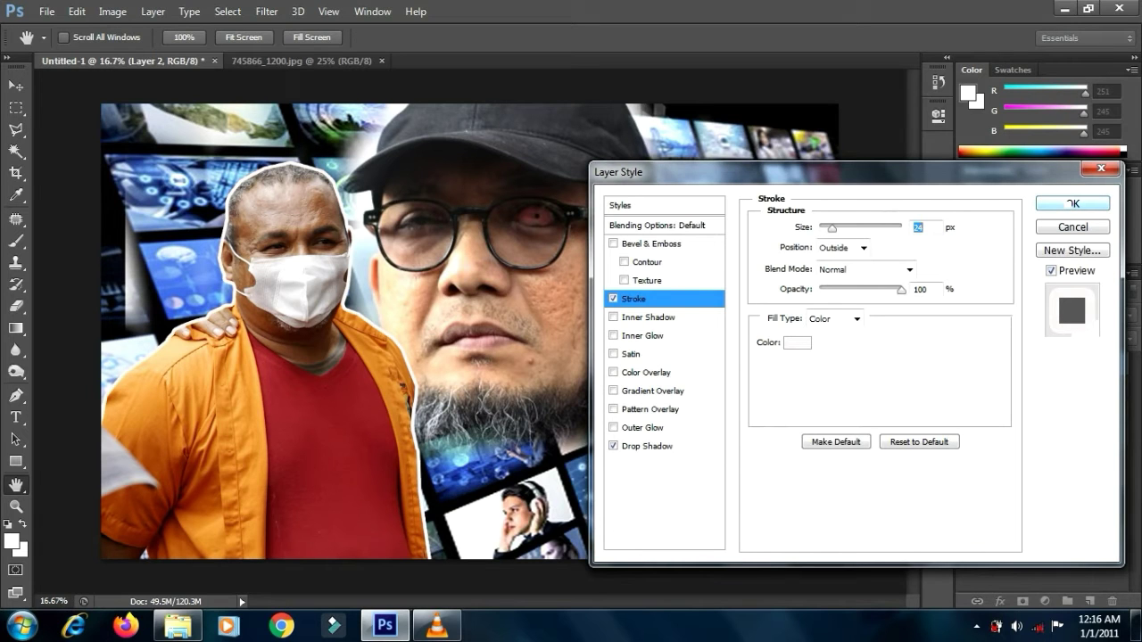
left_click(1070, 203)
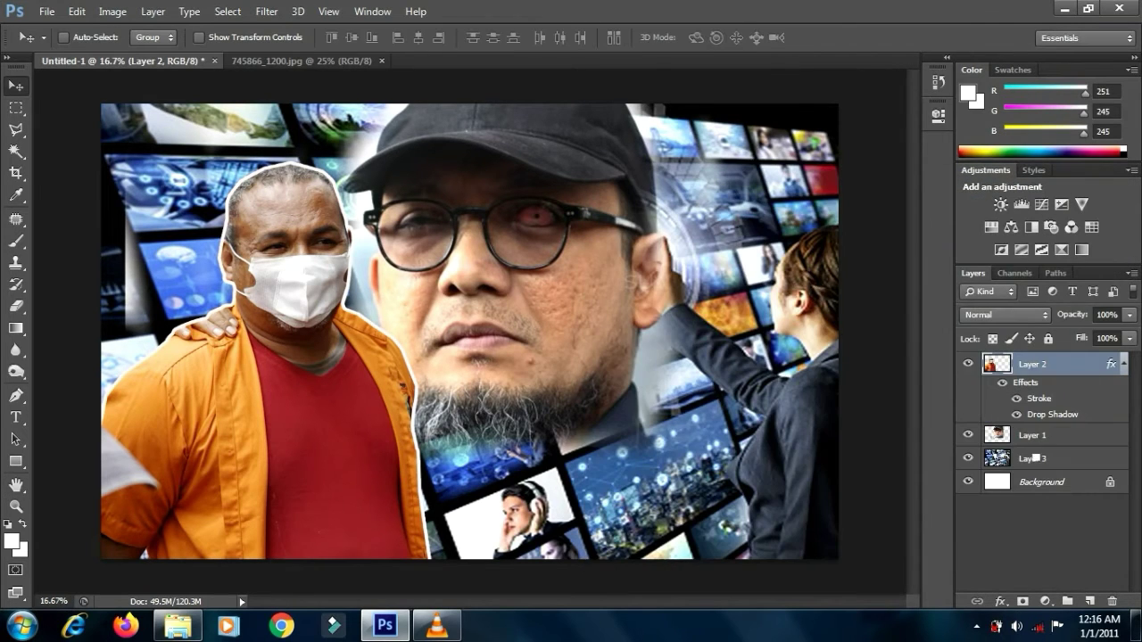
Darken the video wall on Layer 3 with Levels, setting the black input level to 28.
left_click(1034, 460)
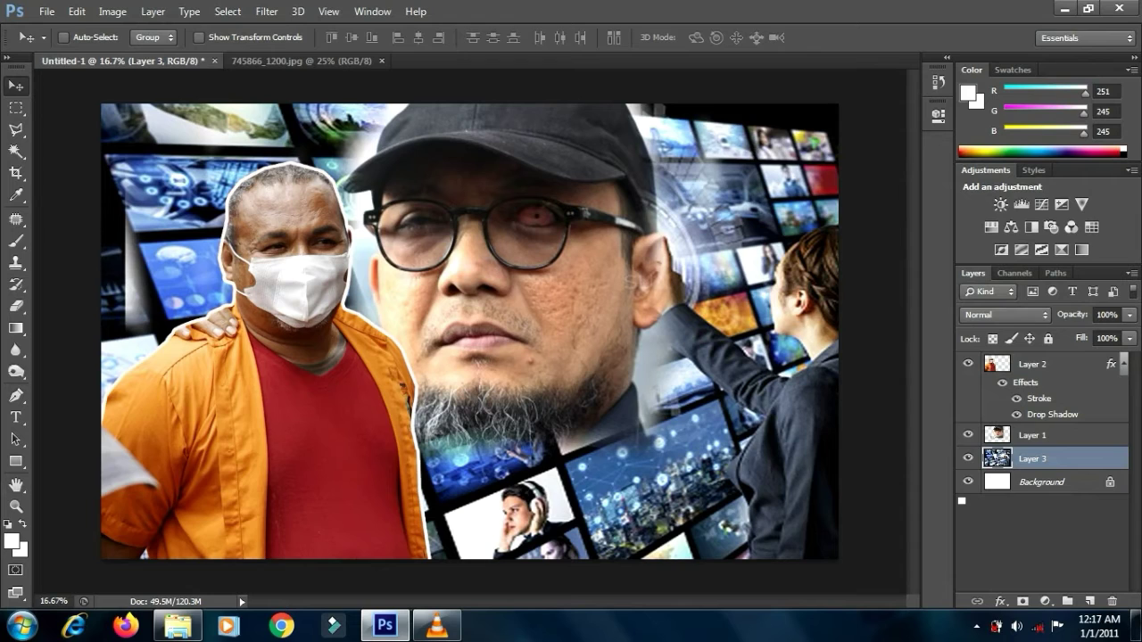
key("ctrl+l")
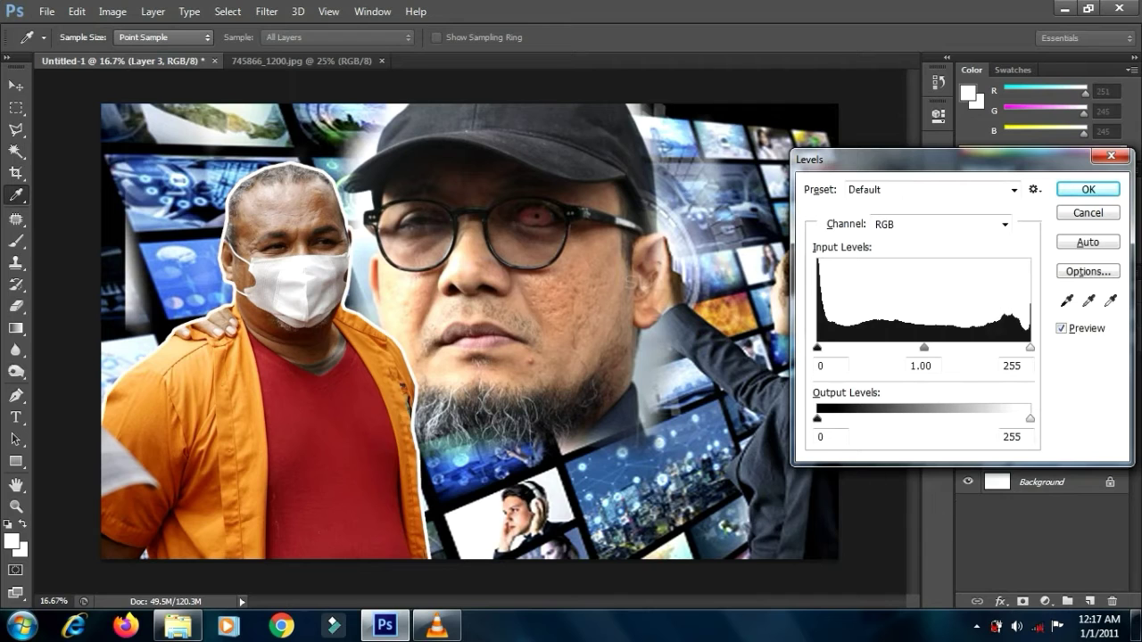
left_click_drag(817, 347, 840, 347)
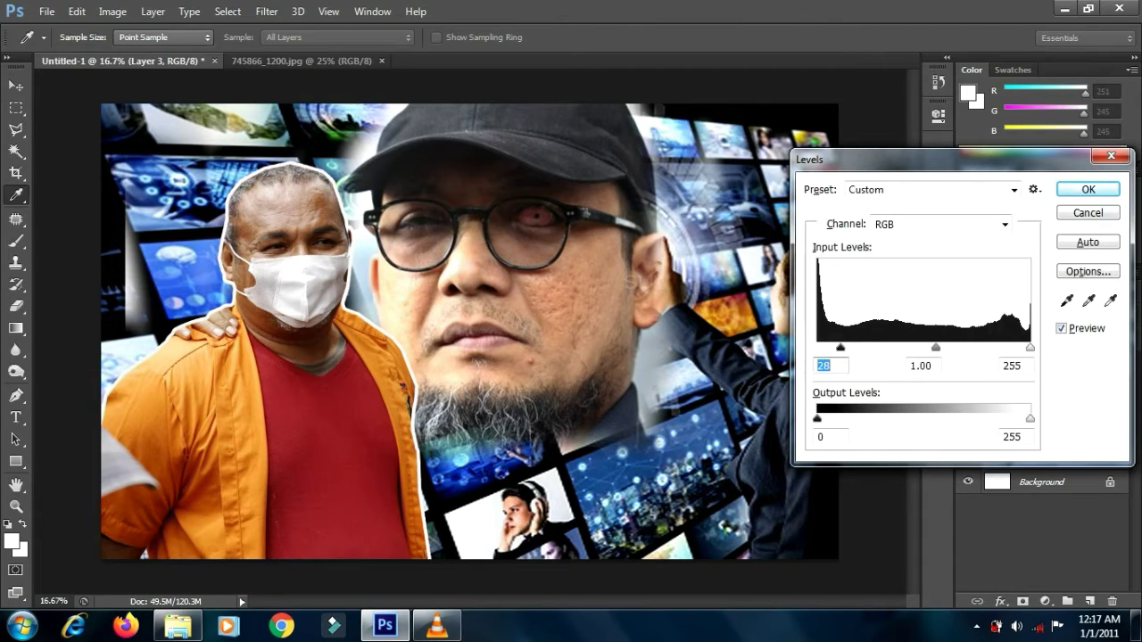
key("Return")
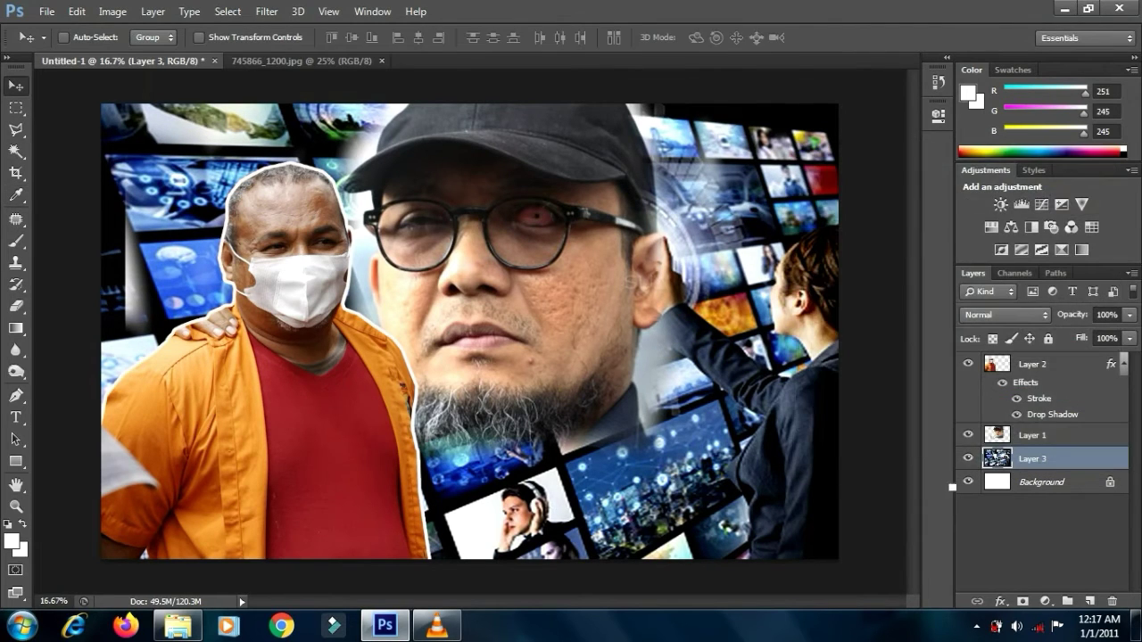
Brighten the face on Layer 1 with Curves, mapping input 157 to output 171 and raising the black point input to 7.
left_click(1049, 437)
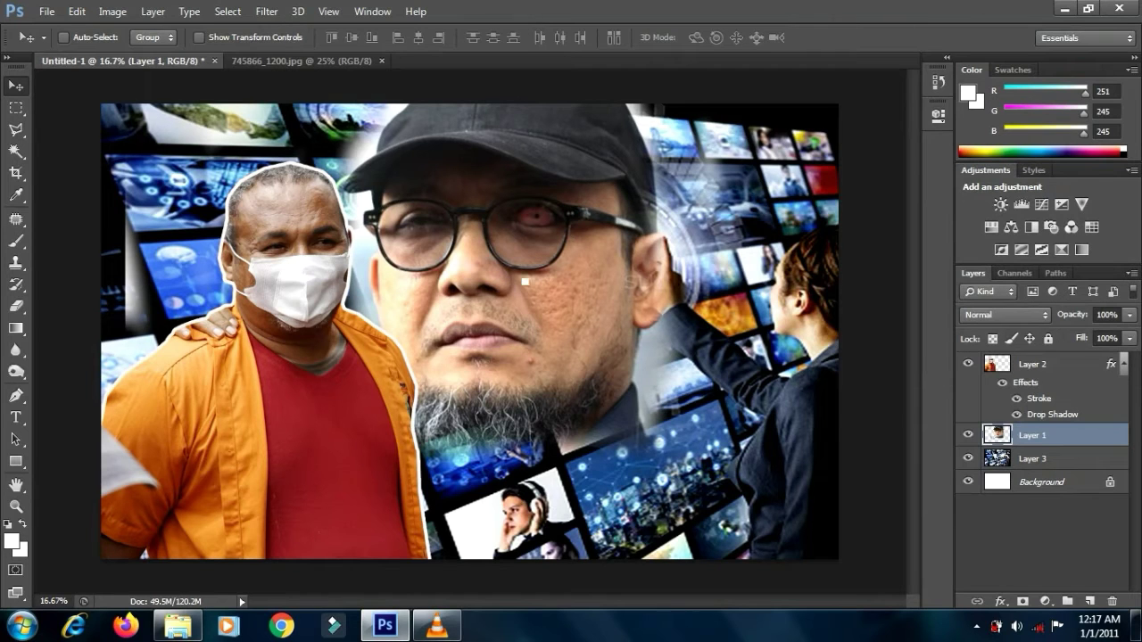
mouse_move(536, 300)
left_mouse_down()
mouse_move(544, 287)
mouse_move(519, 292)
mouse_move(541, 337)
mouse_move(526, 314)
mouse_move(537, 317)
left_mouse_up()
key("ctrl+z")
left_click(16, 306)
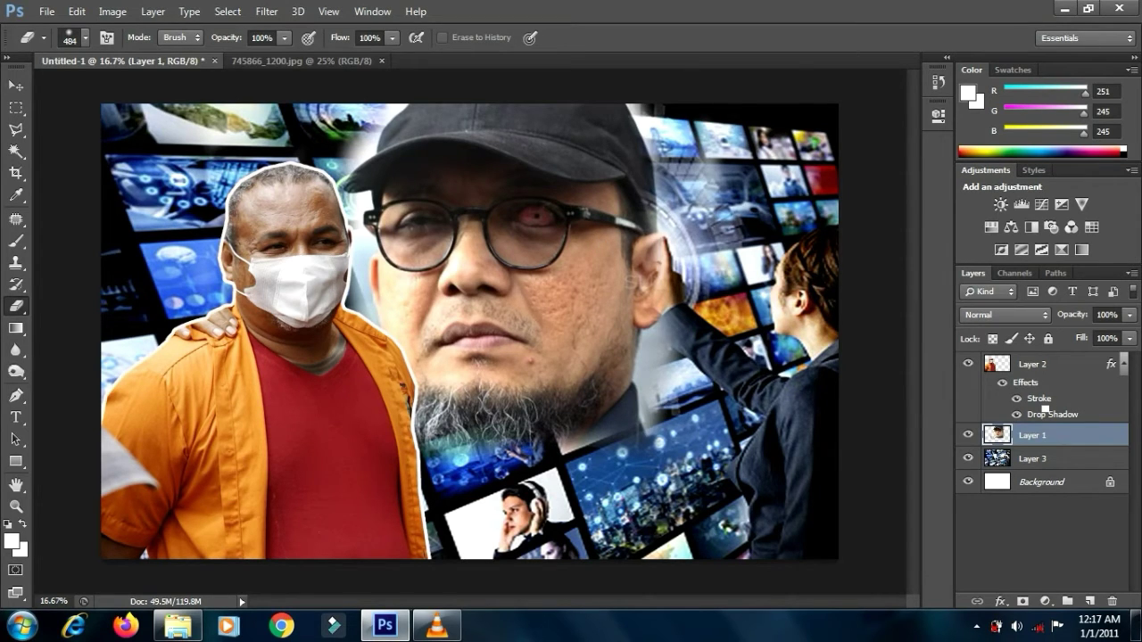
key("ctrl+m")
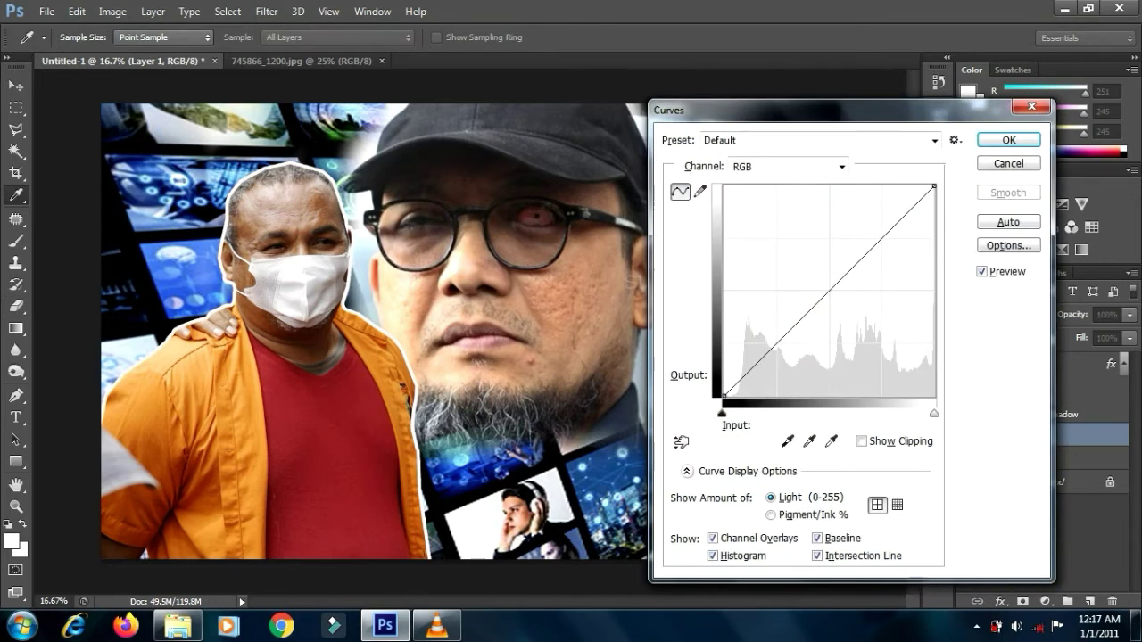
left_click_drag(847, 273, 845, 253)
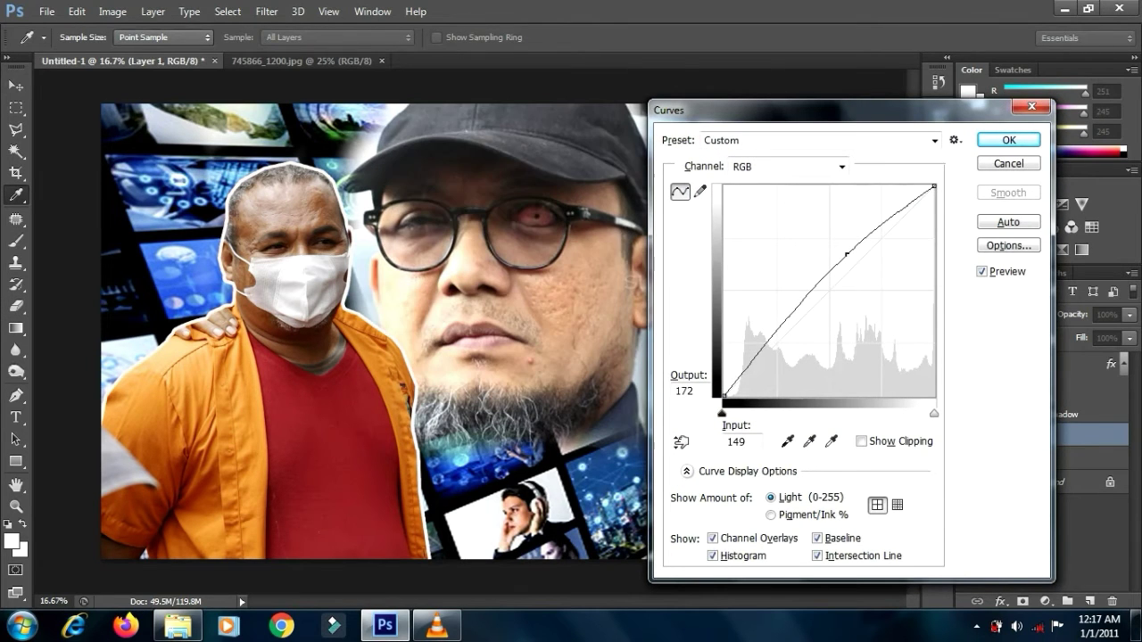
mouse_move(846, 254)
left_mouse_down()
mouse_move(853, 266)
mouse_move(852, 255)
left_mouse_up()
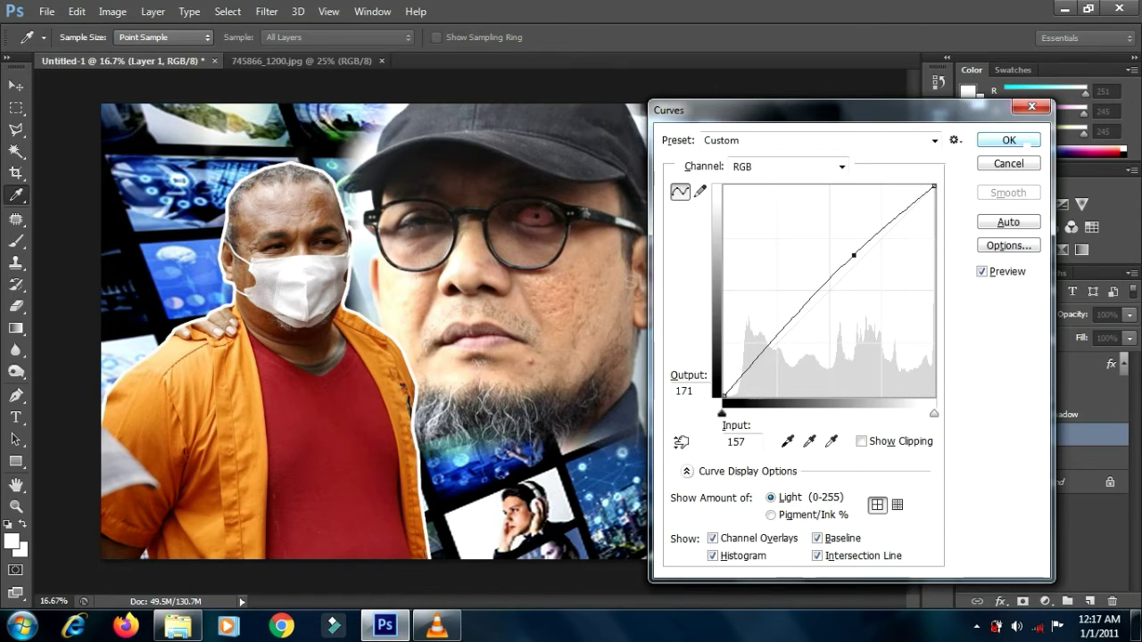
mouse_move(722, 414)
left_mouse_down()
mouse_move(743, 413)
mouse_move(728, 413)
left_mouse_up()
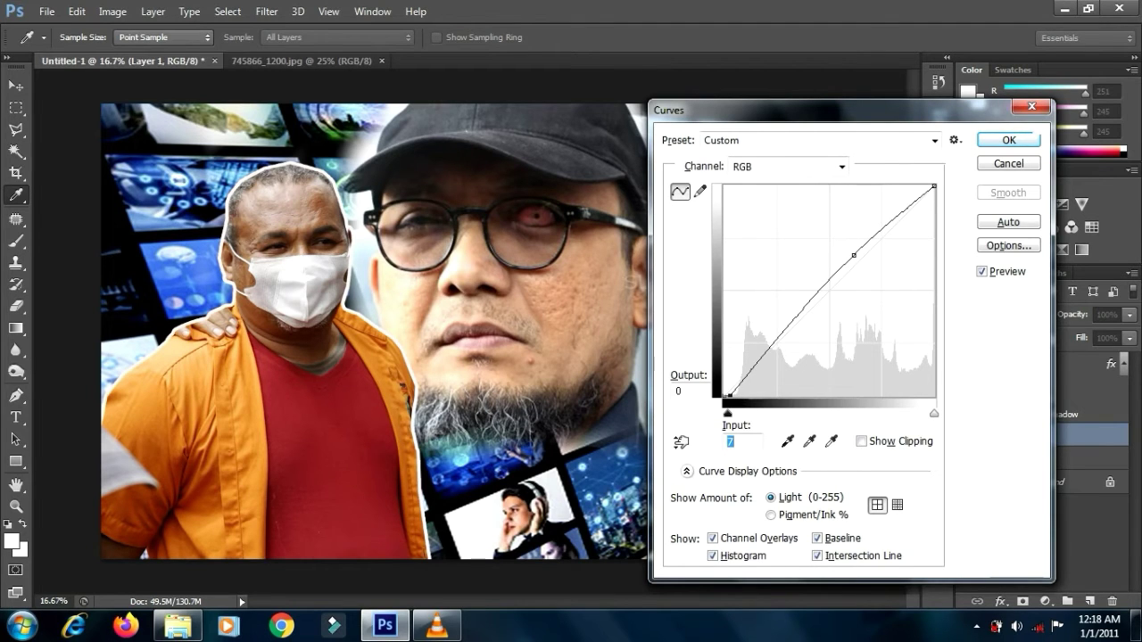
left_click(1008, 140)
key("e")
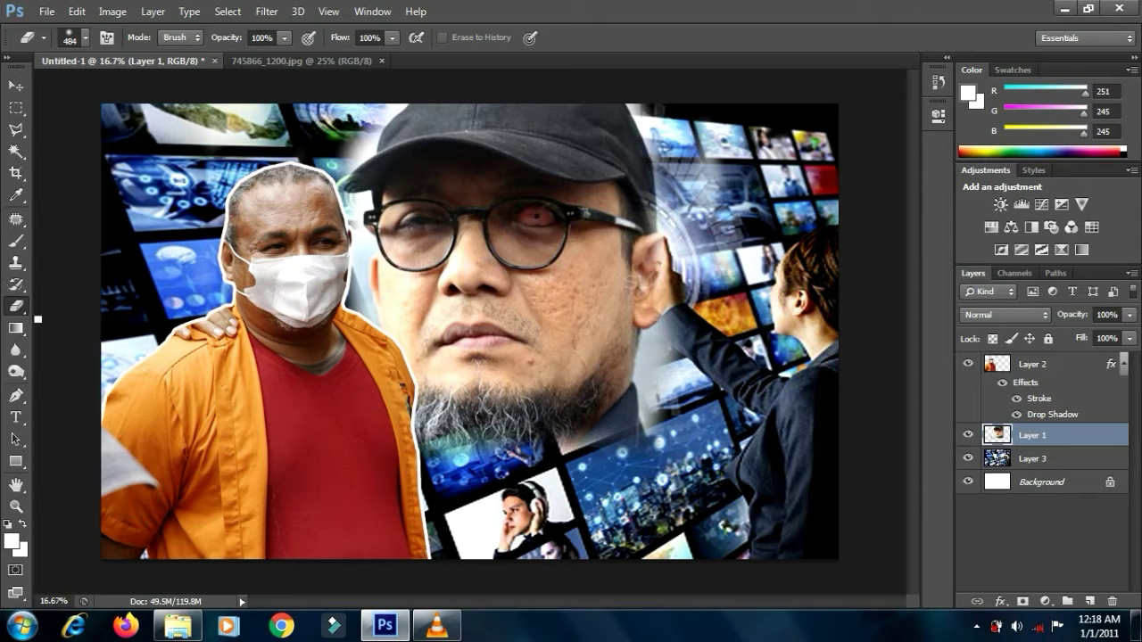
Add a new layer above Layer 3 and darken the video wall's left and right sides with black-to-transparent linear gradients.
left_click(1043, 463)
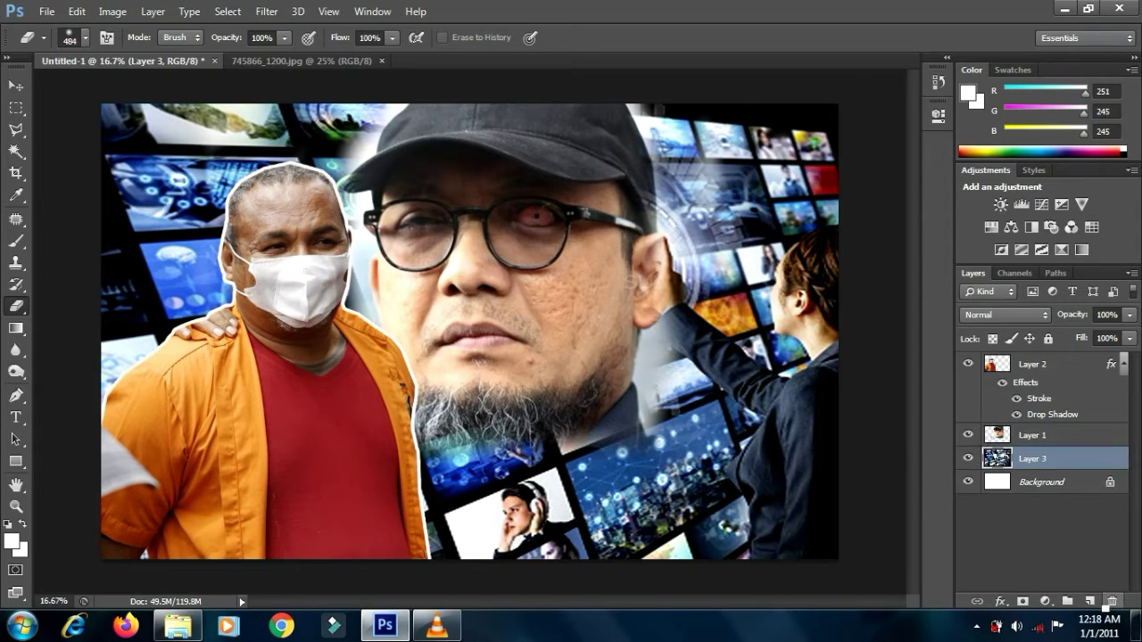
left_click(1090, 601)
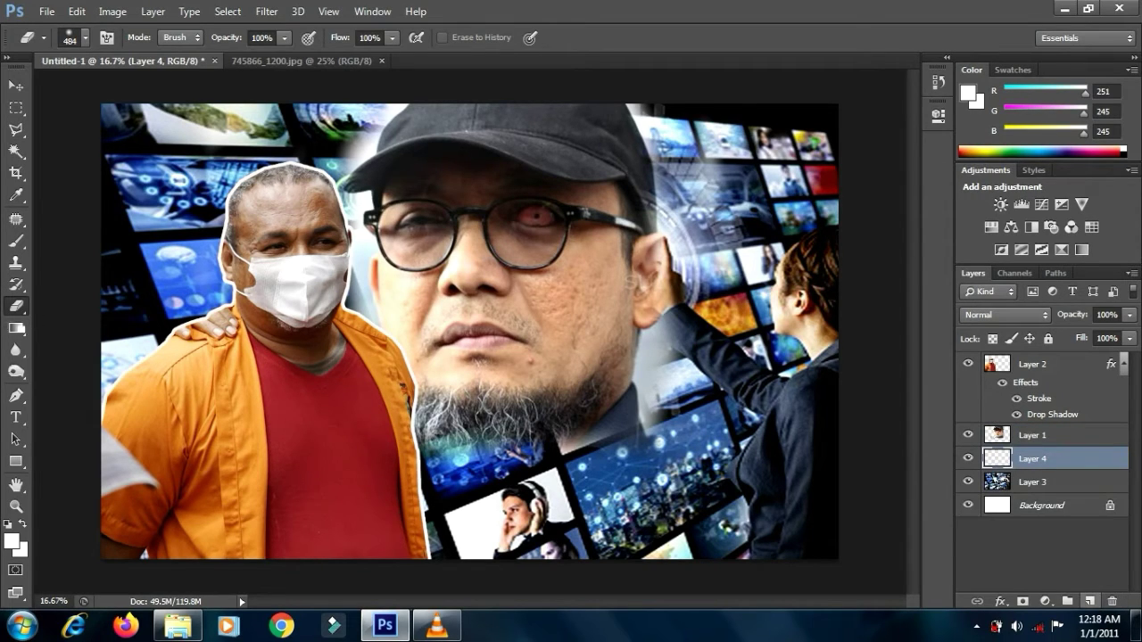
left_click(16, 327)
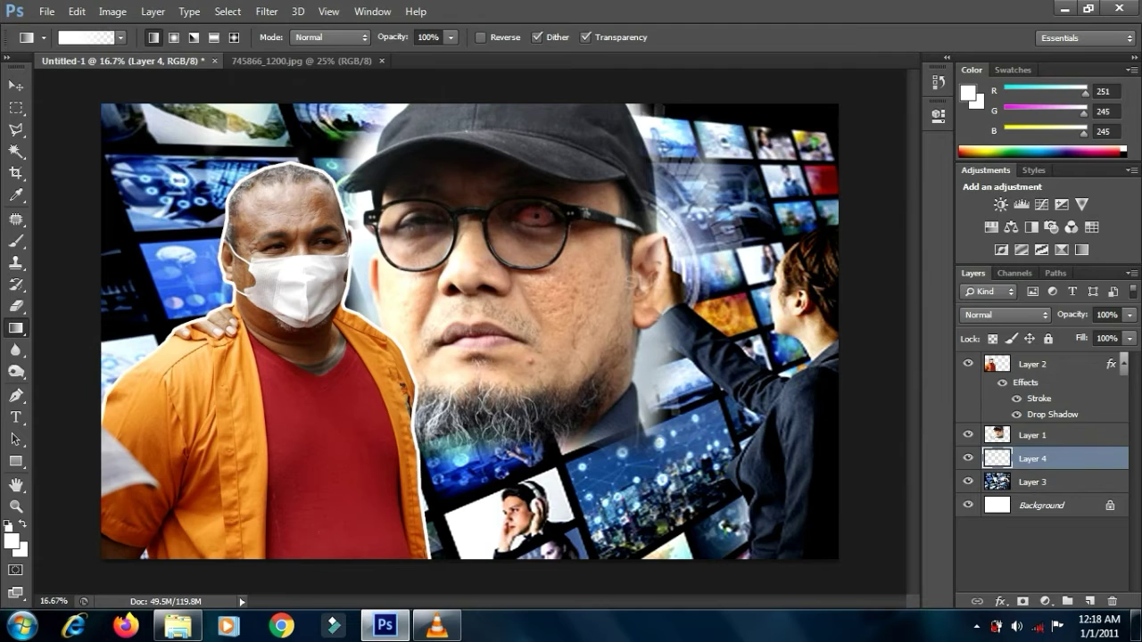
key("d")
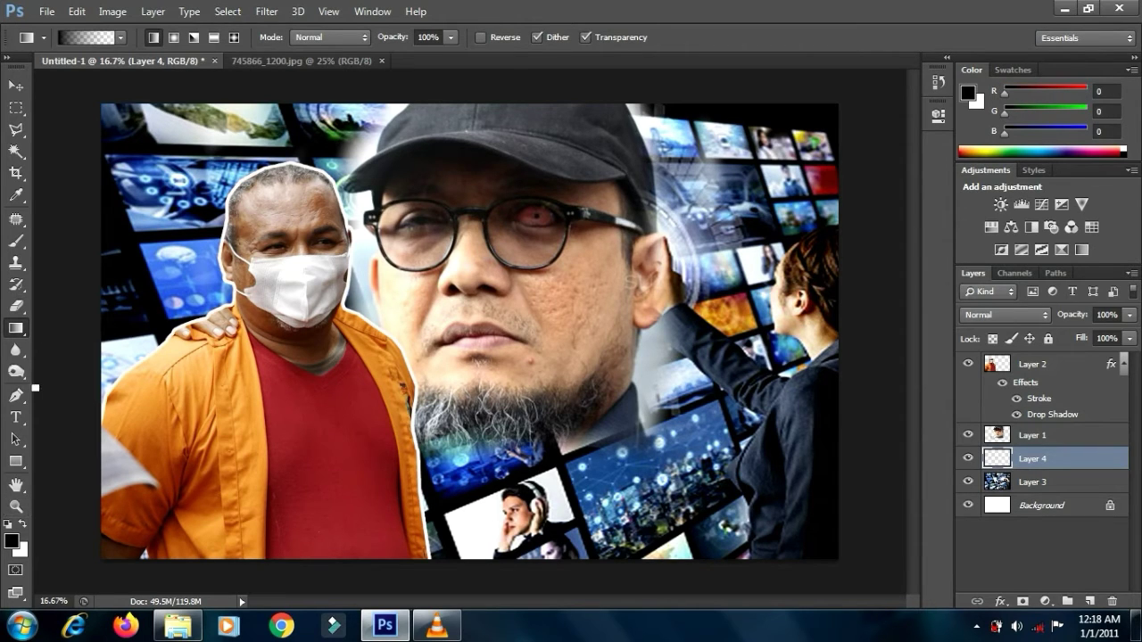
left_click_drag(54, 278, 379, 278)
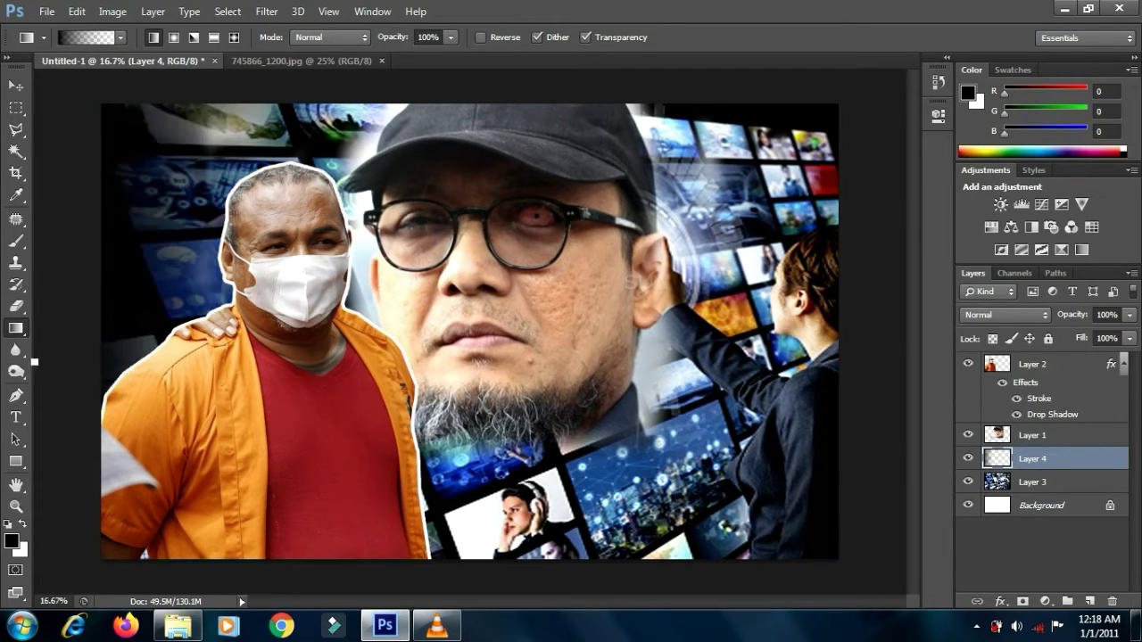
left_click_drag(49, 396, 354, 400)
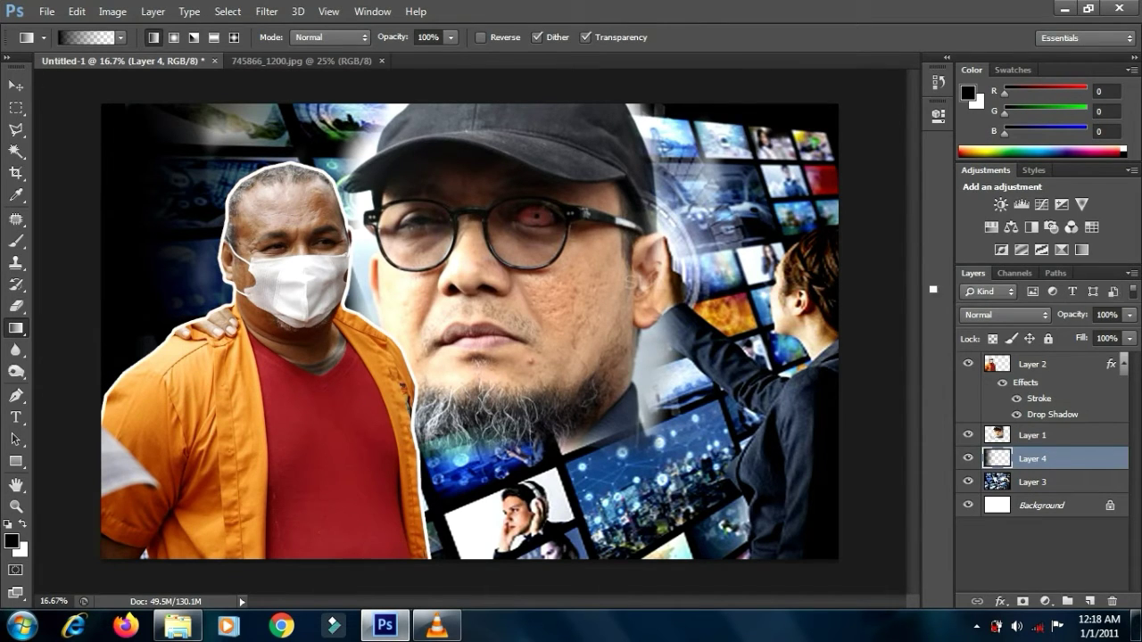
left_click_drag(878, 278, 666, 284)
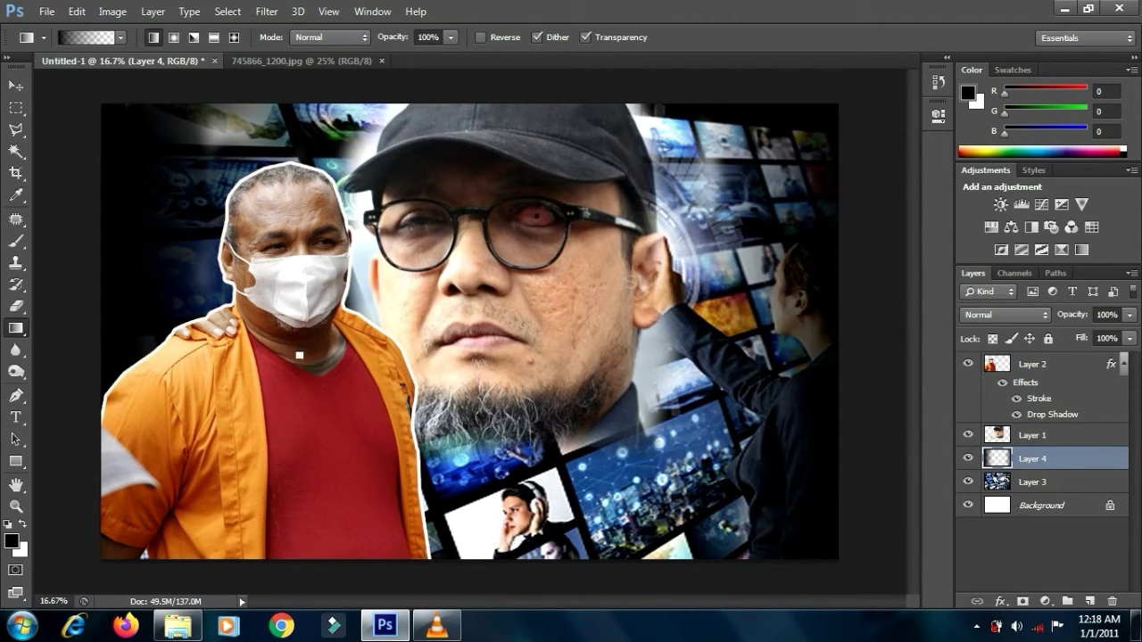
Add the black Impact title "Sepak terjang media Dalam keadilan Kasus" above Layer 2 and stretch it across nearly the full canvas width.
key("t")
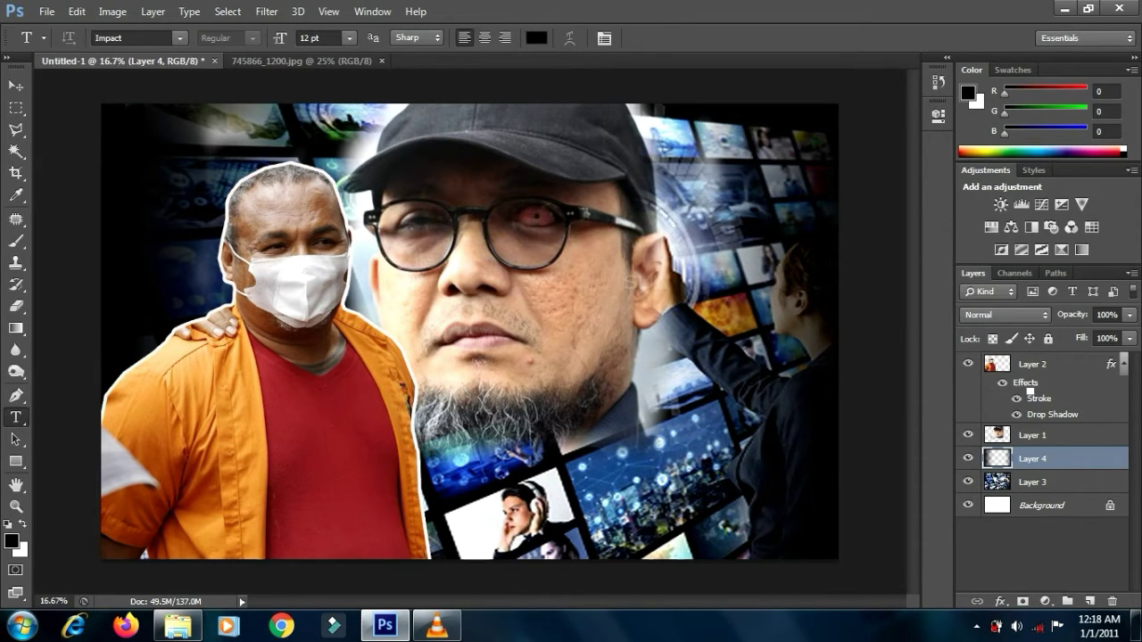
left_click(1030, 391)
left_click(1089, 601)
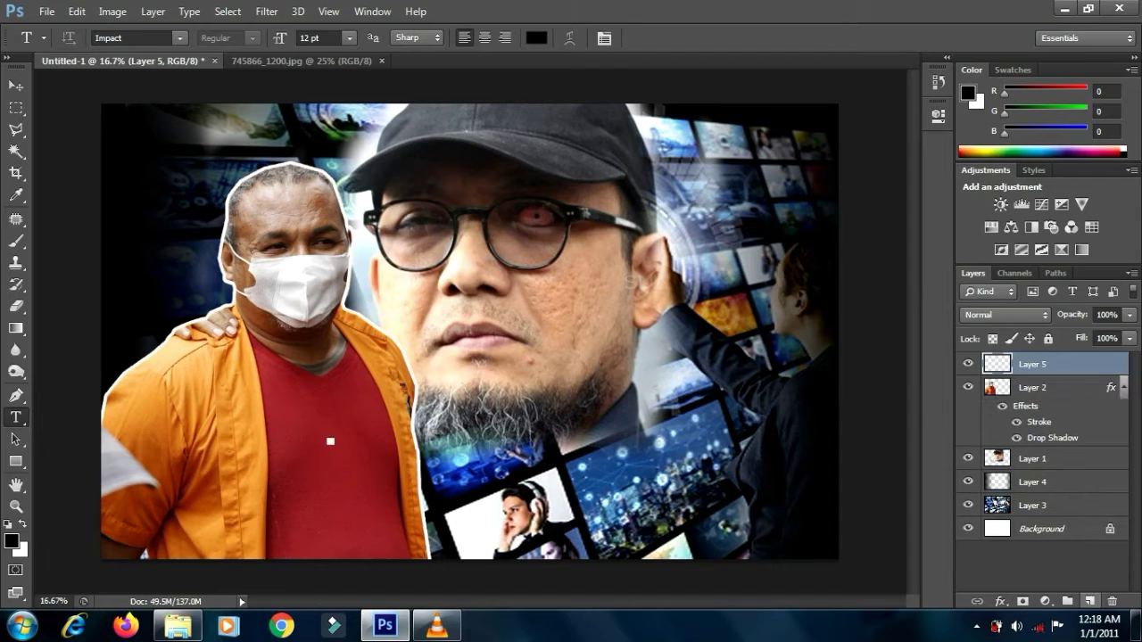
key("ctrl+z")
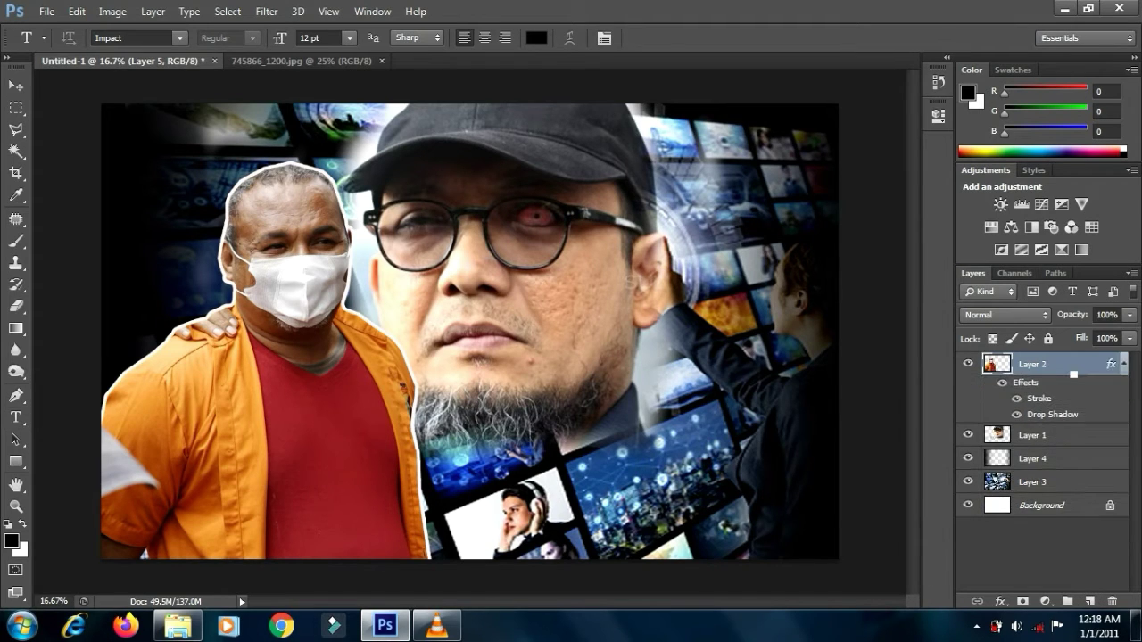
key("g")
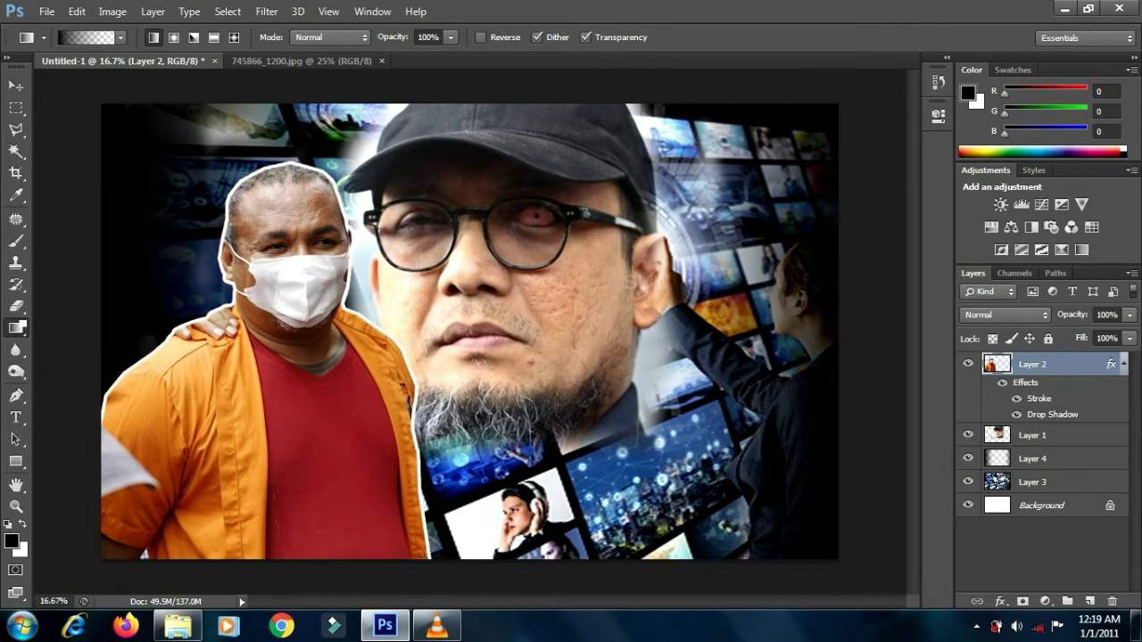
key("t")
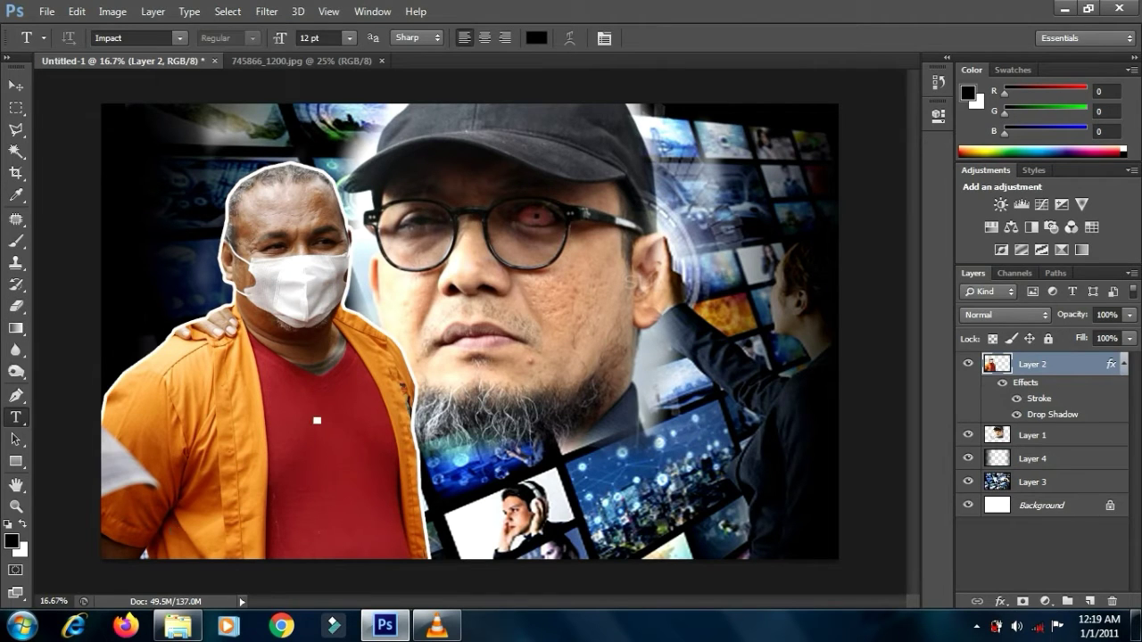
left_click(314, 418)
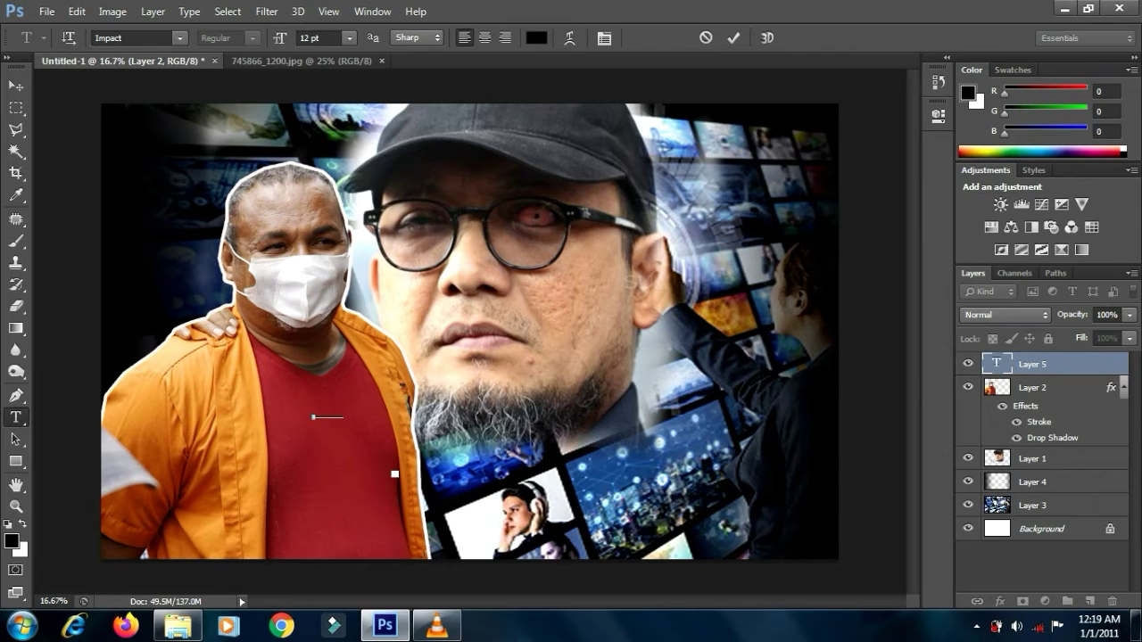
key("ctrl")
left_click_drag(348, 415, 843, 289)
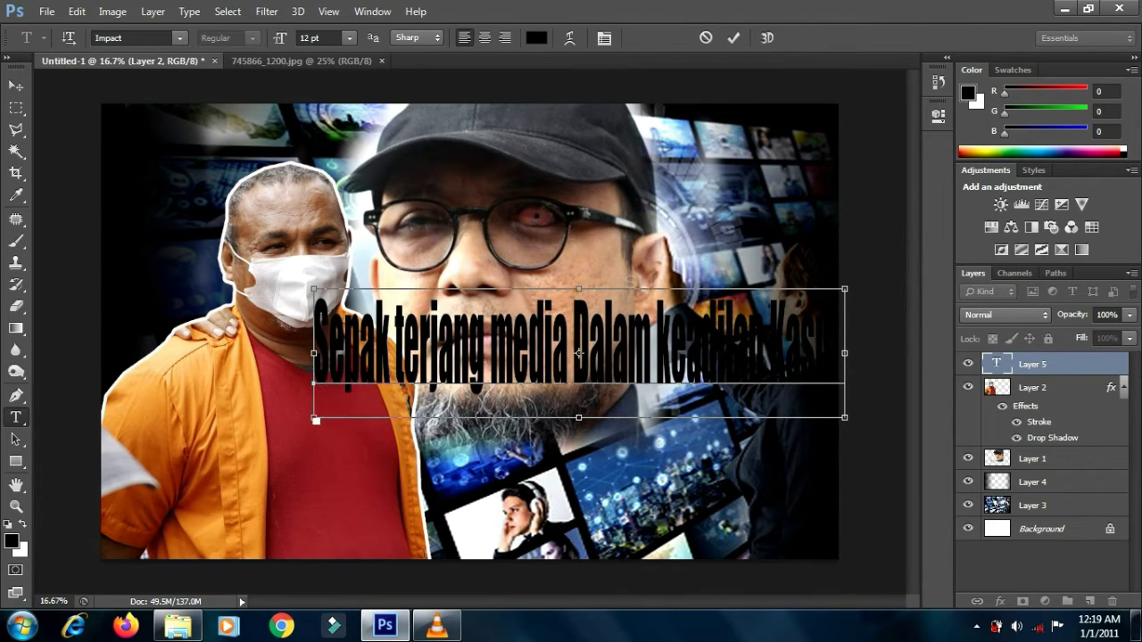
left_click_drag(316, 419, 125, 401)
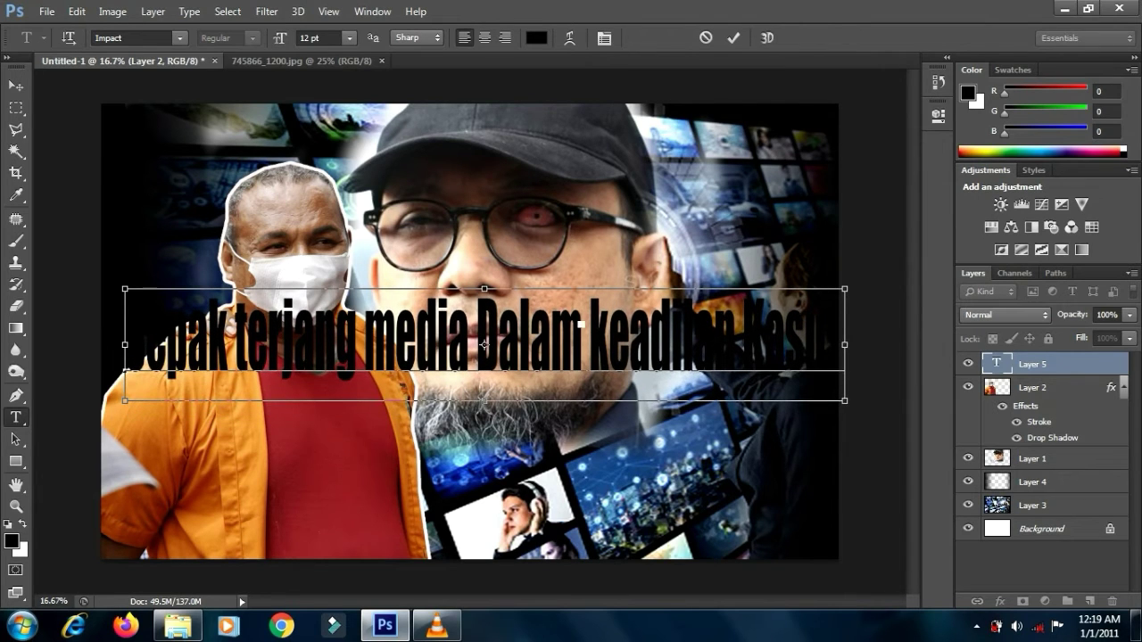
left_click_drag(581, 324, 581, 370)
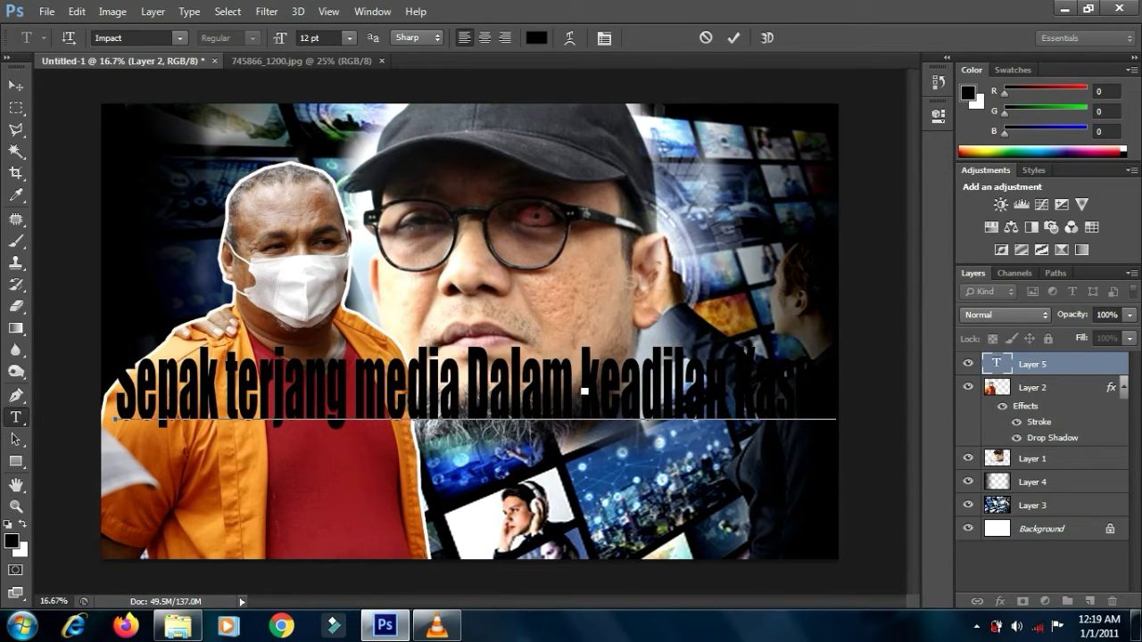
Break the title into two lines before "Dalam" and shift it slightly up and to the right.
left_click(466, 392)
key("Return")
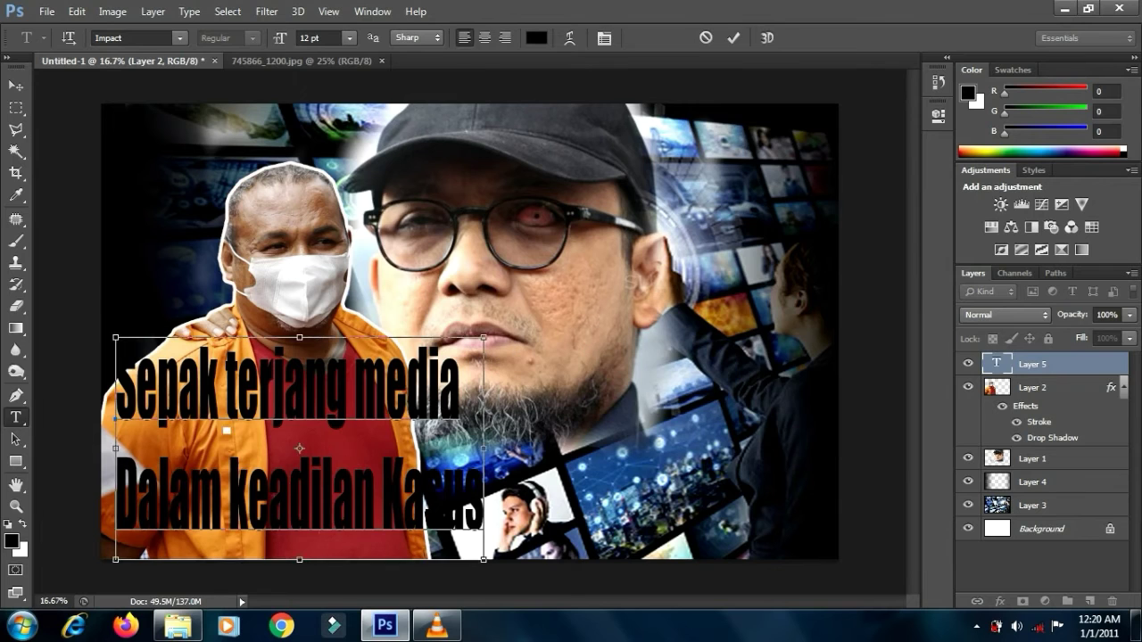
left_click_drag(295, 399, 317, 376)
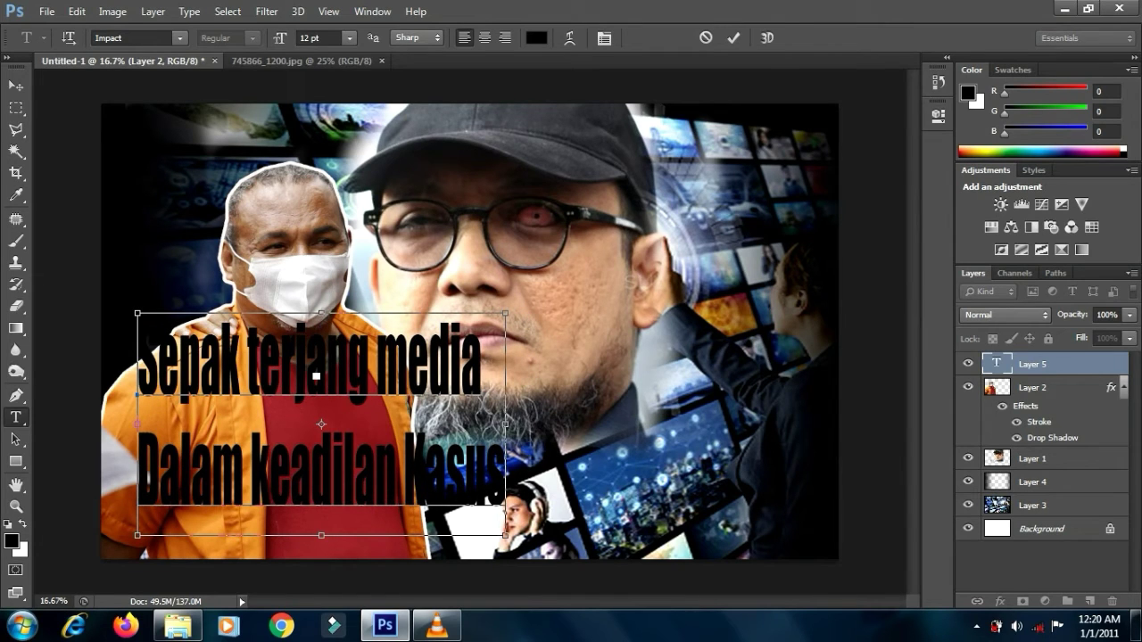
Recolour the entire two-line title to bright red ff0707.
key("ctrl+a")
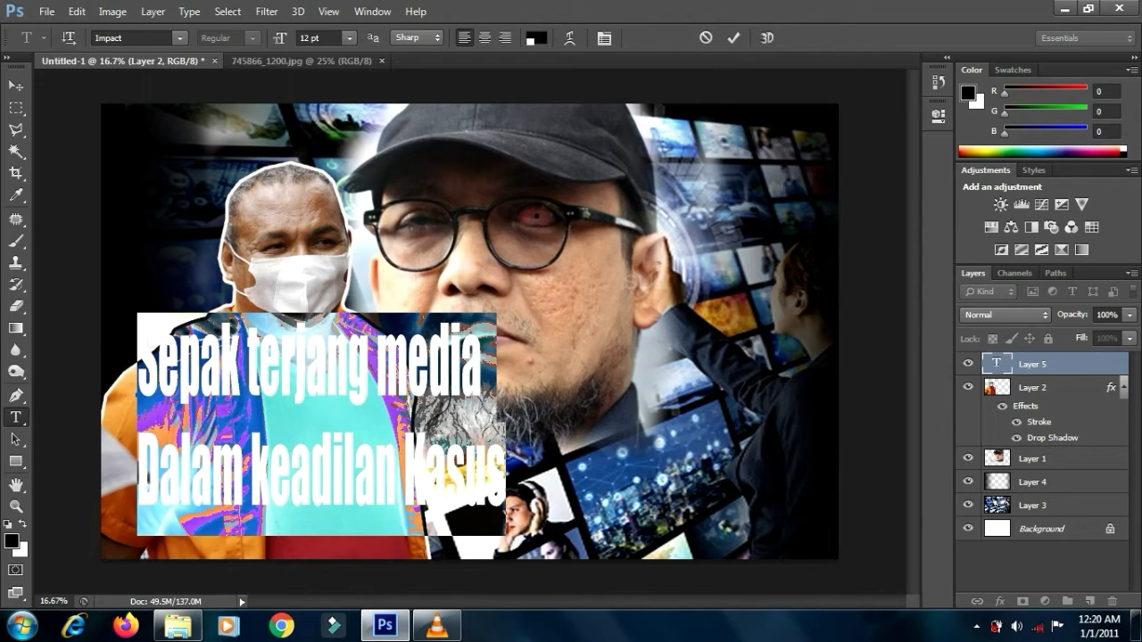
left_click(536, 37)
left_click(726, 239)
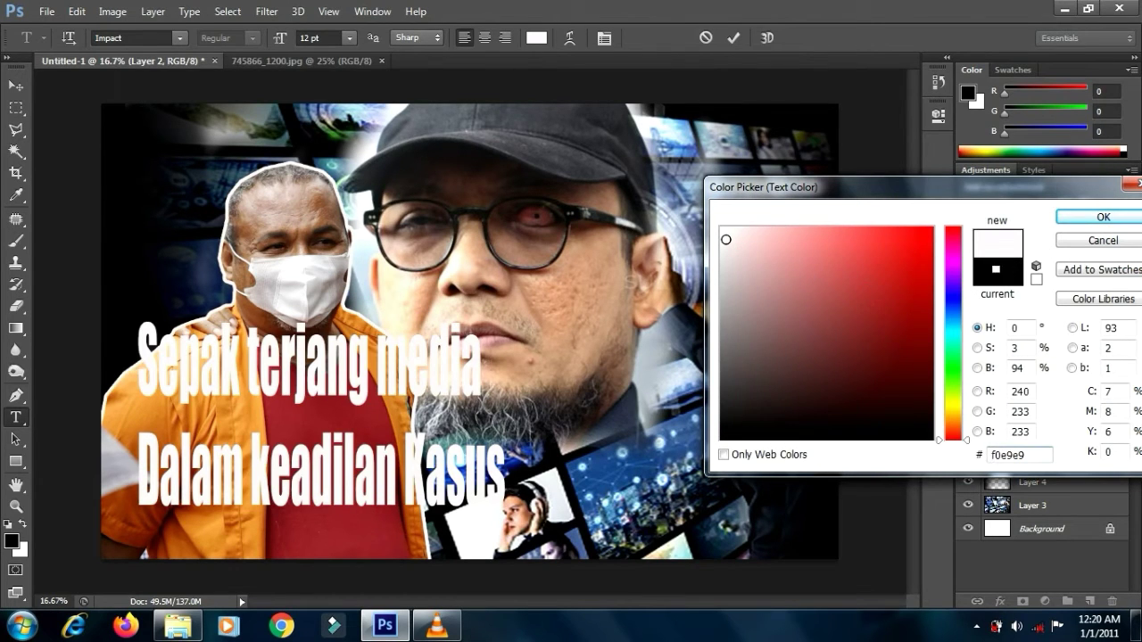
left_click(920, 246)
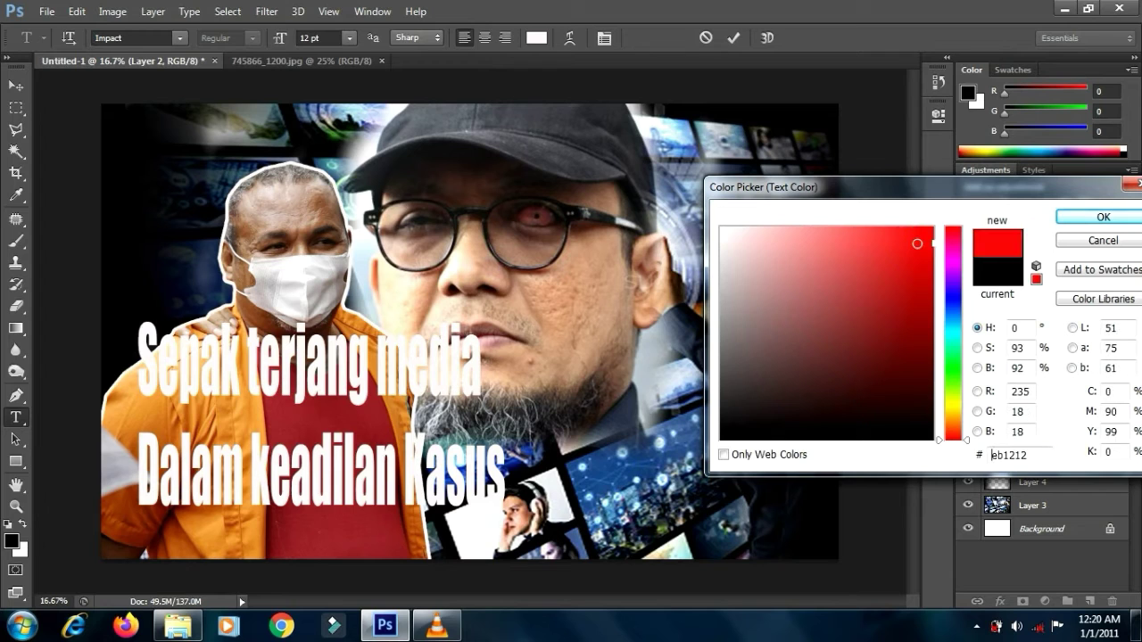
left_click(944, 238)
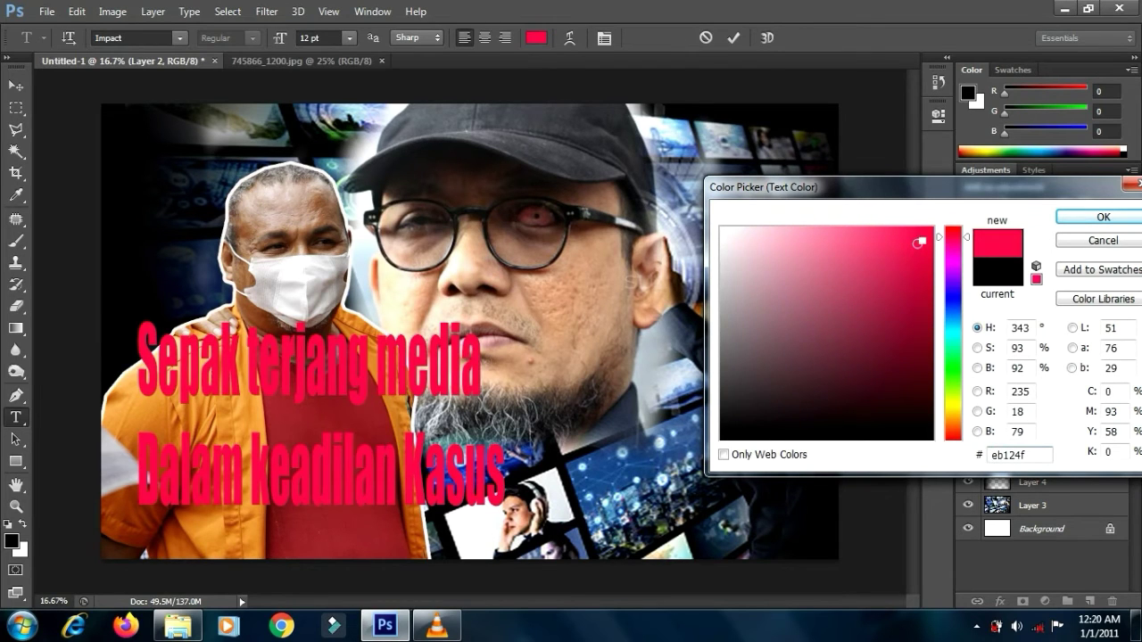
left_click_drag(956, 236, 956, 228)
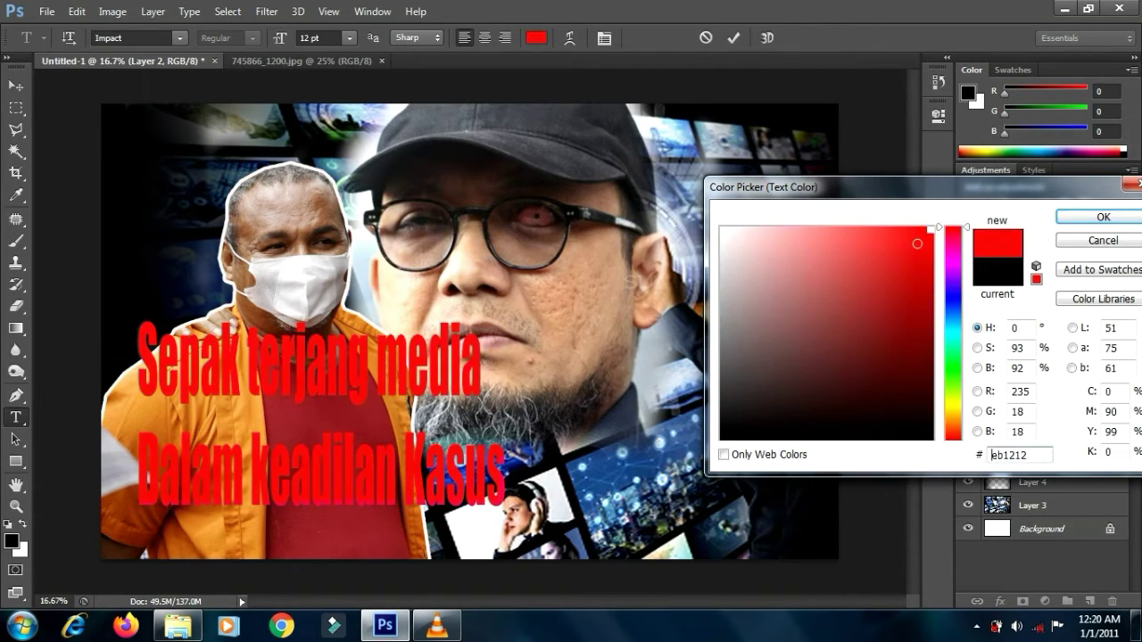
double_click(1008, 455)
type("ff0707")
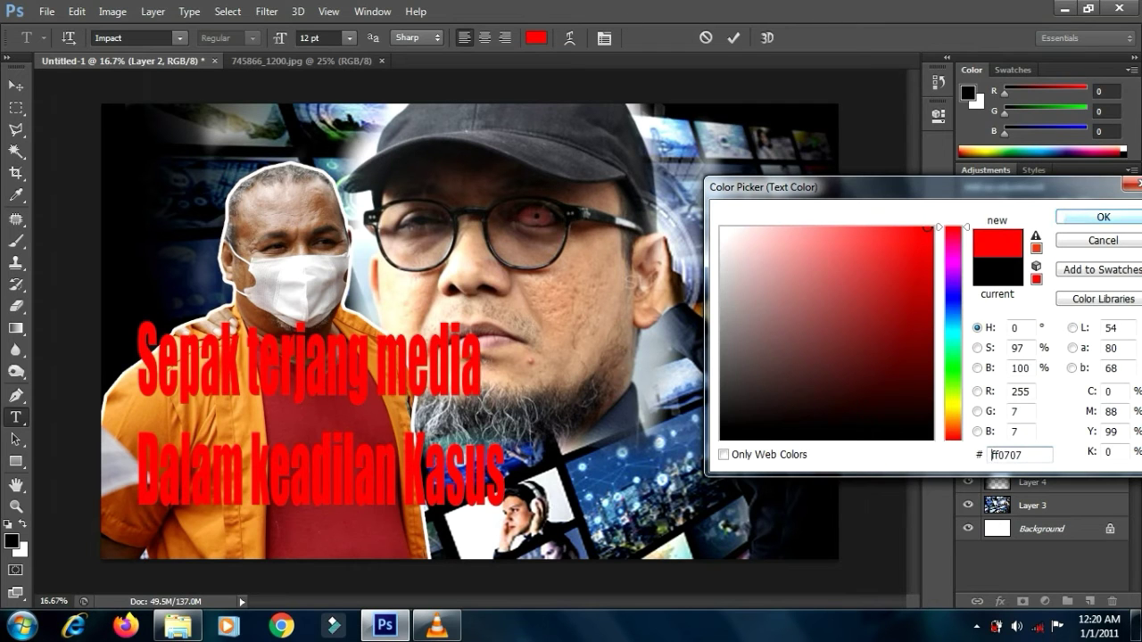
left_click(1102, 217)
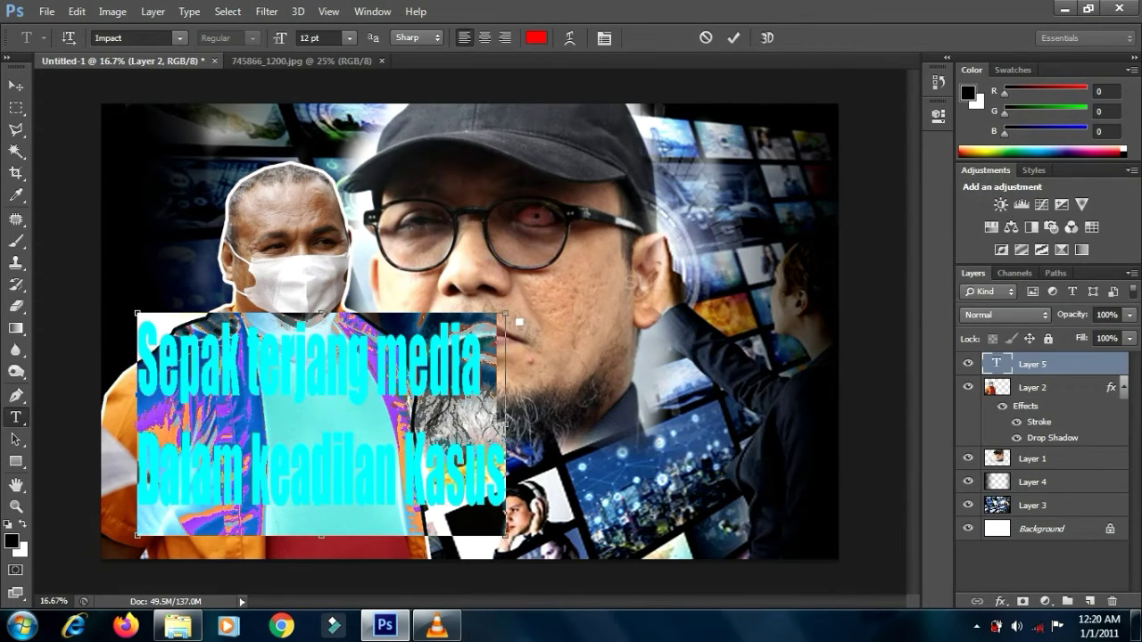
Make the title wider and less tall, place it across the masked man's chest, and commit the text.
left_click_drag(507, 314, 567, 403)
left_click_drag(482, 461, 480, 446)
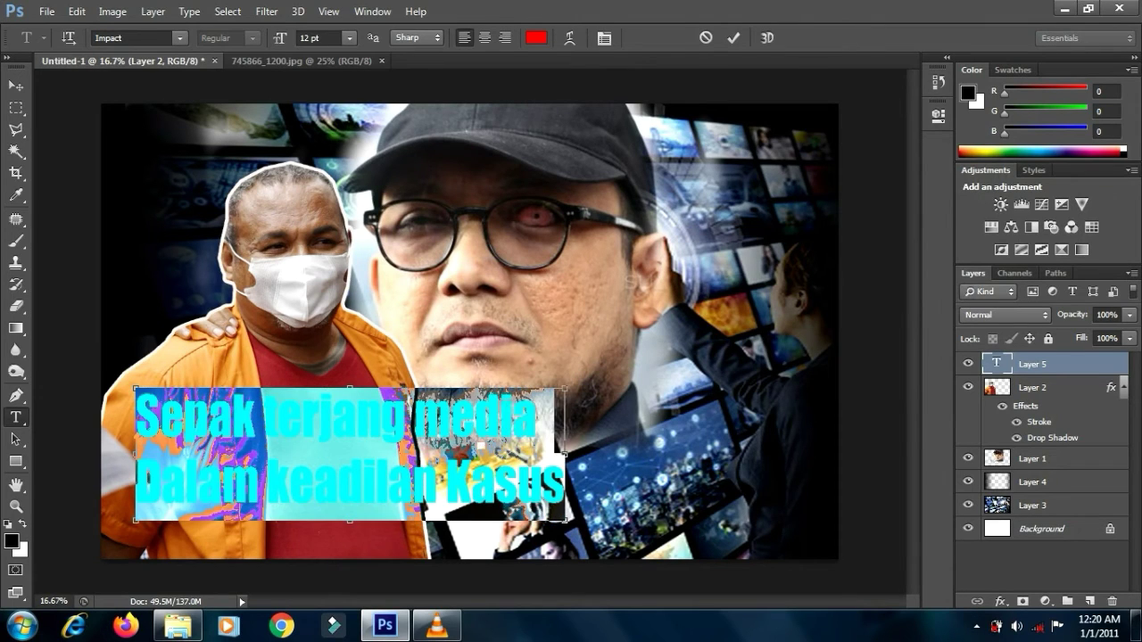
left_click(17, 87)
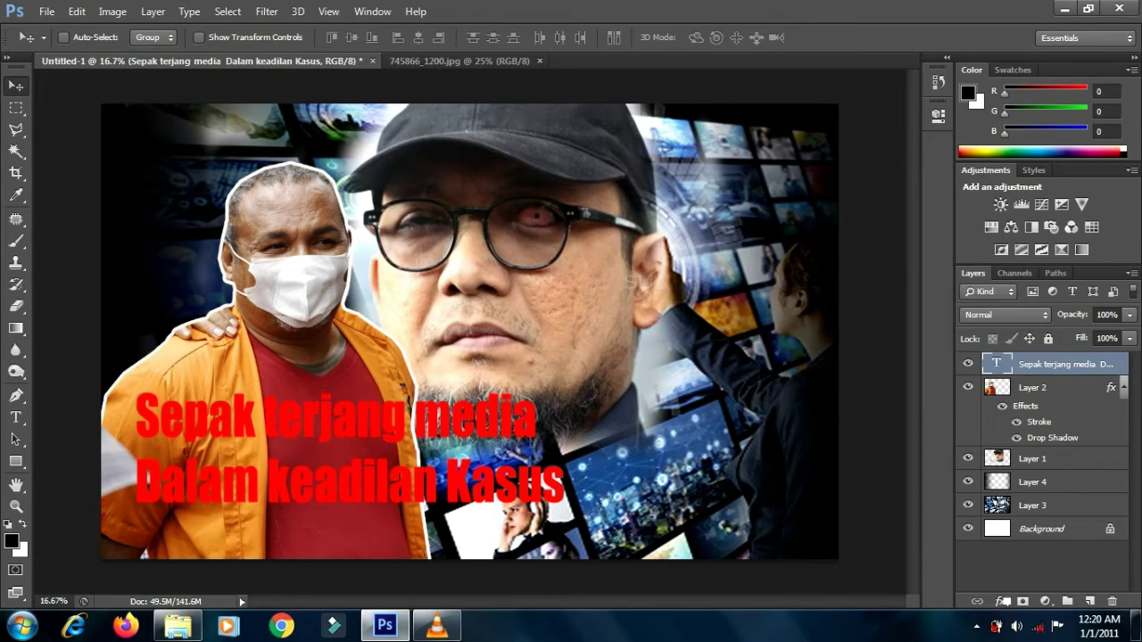
Add a drop shadow to the red two-line title with Normal blending, 17 px distance and 8% spread.
left_click(1000, 601)
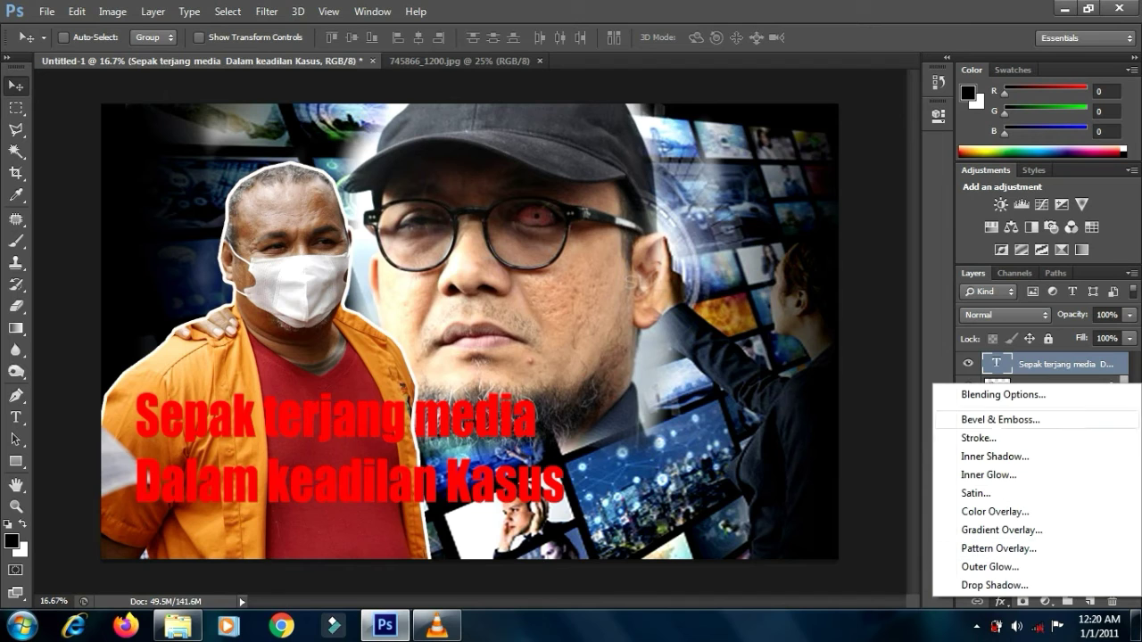
left_click(1016, 585)
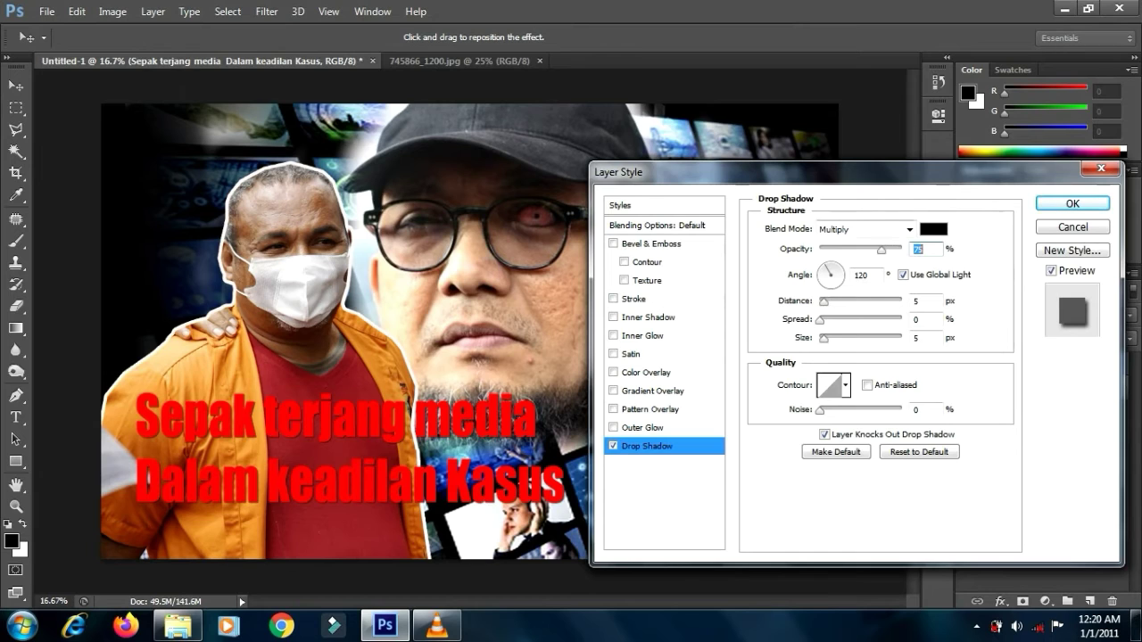
left_click(844, 230)
left_click(831, 8)
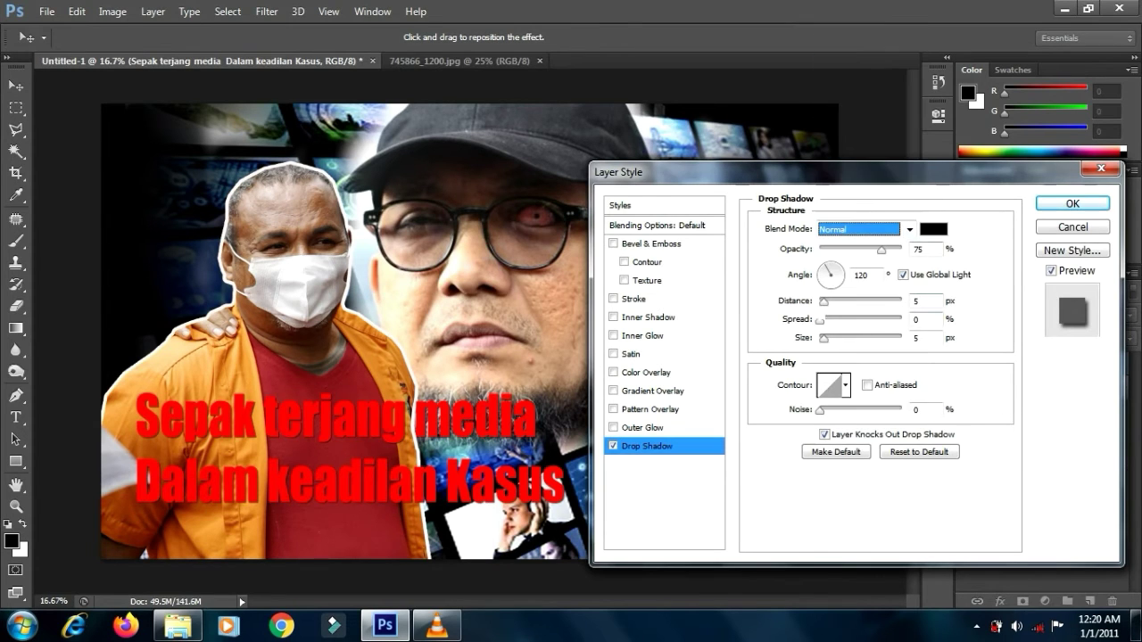
mouse_move(823, 301)
left_mouse_down()
mouse_move(826, 319)
mouse_move(832, 301)
left_mouse_up()
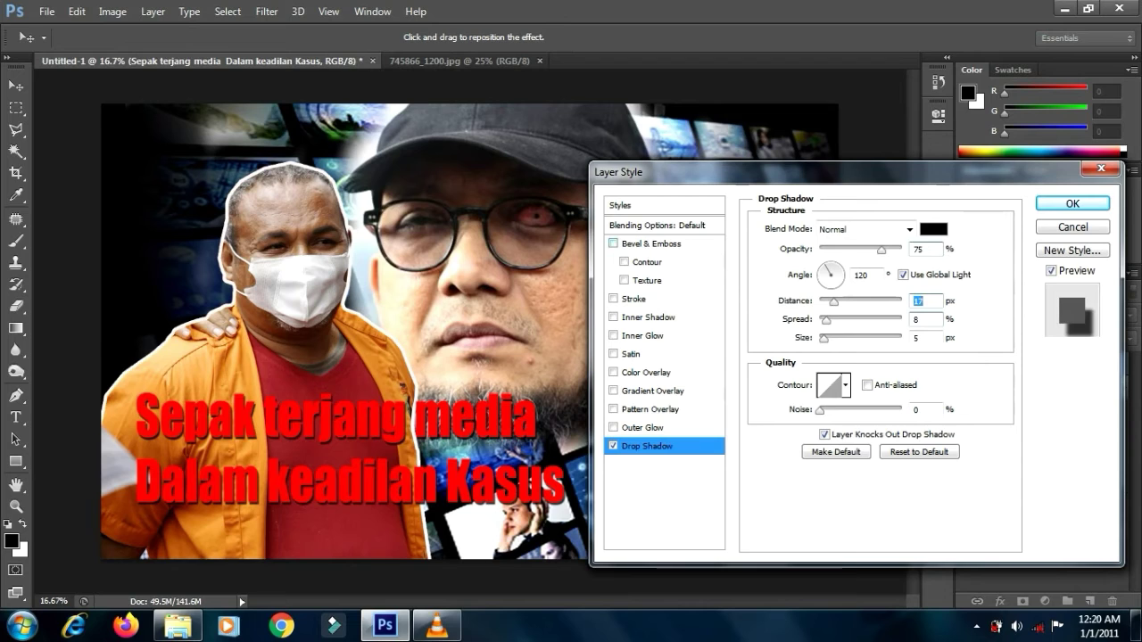
Give the red title a black outside stroke of 92 px and apply the layer style.
left_click(635, 299)
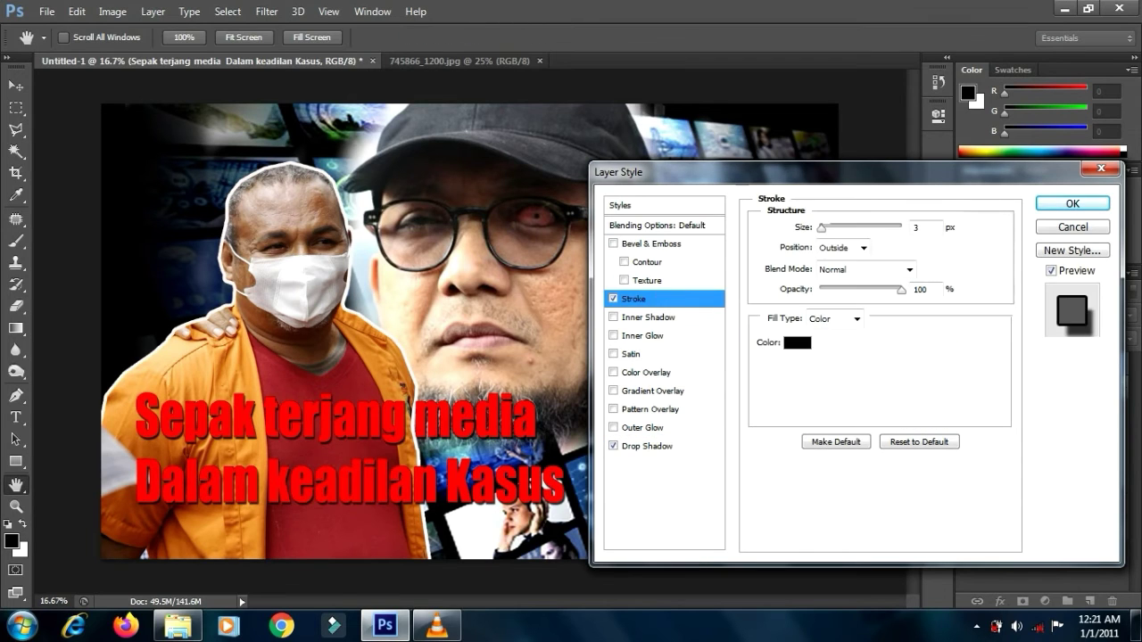
mouse_move(821, 228)
left_mouse_down()
mouse_move(870, 229)
mouse_move(843, 228)
left_mouse_up()
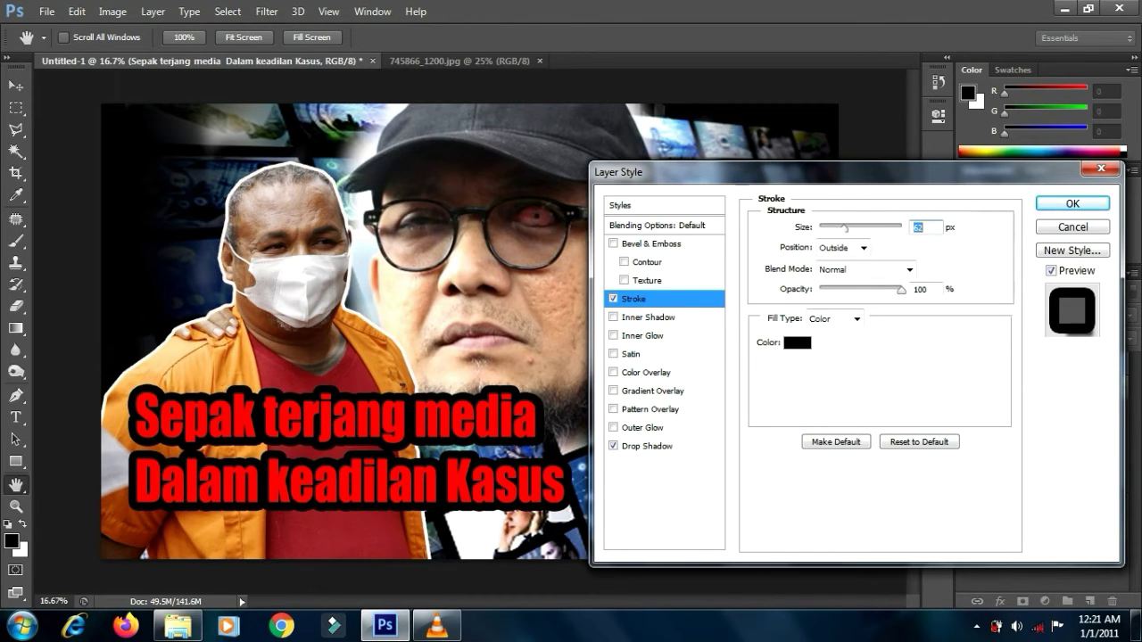
left_click_drag(843, 229, 852, 228)
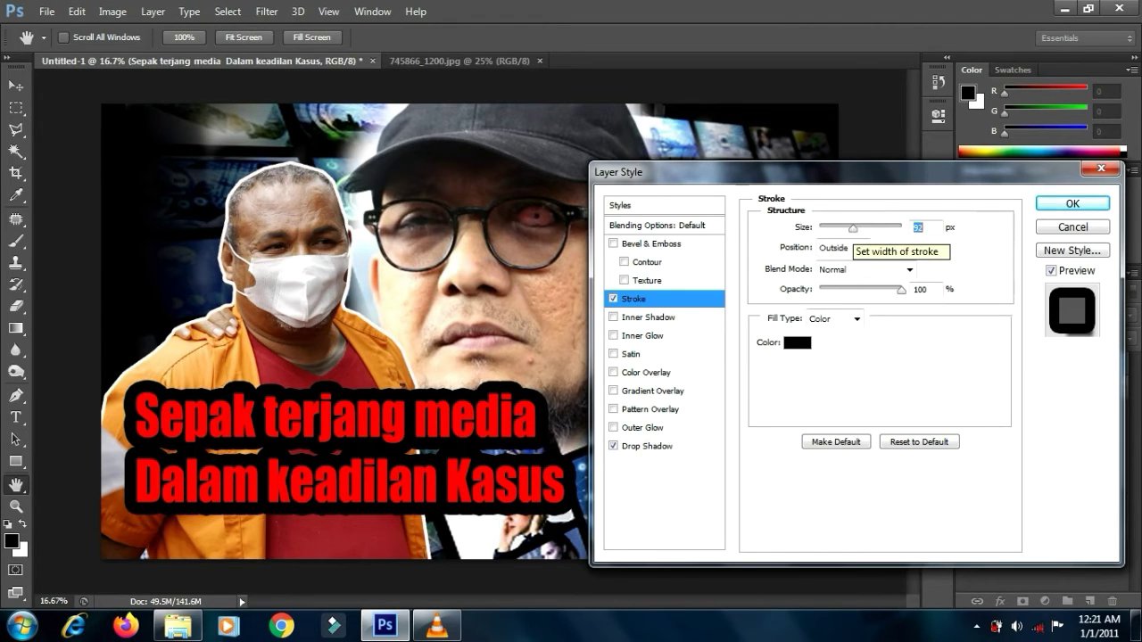
left_click(1072, 204)
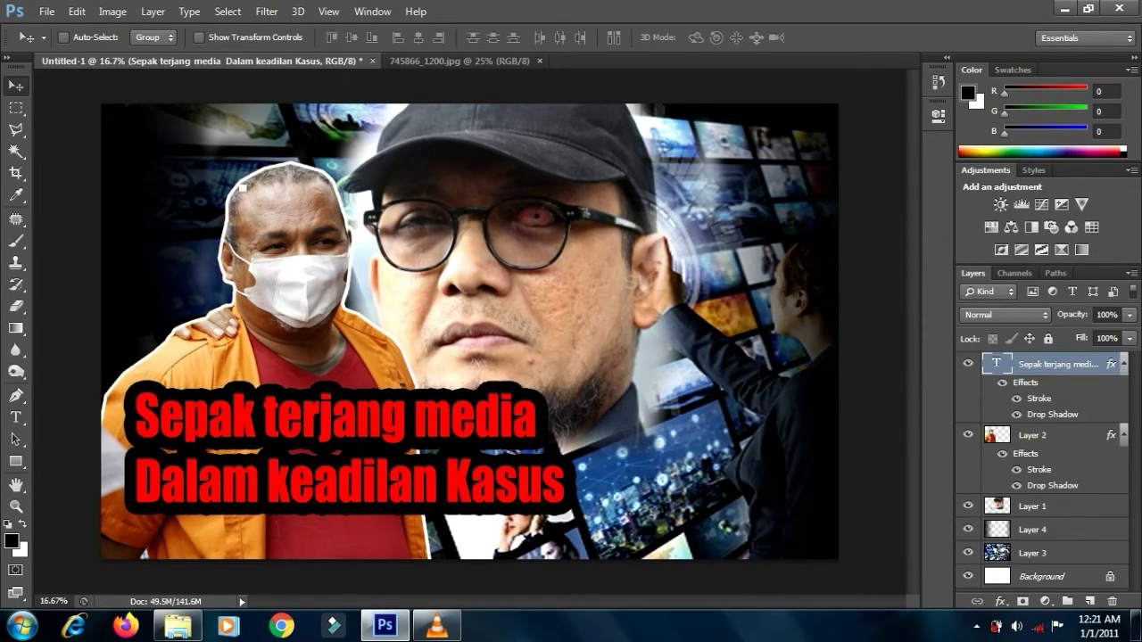
Add the Impact headline "Tenggelamnya kasus novel baswedan" and stretch it across nearly the full width at the top of the canvas.
key("t")
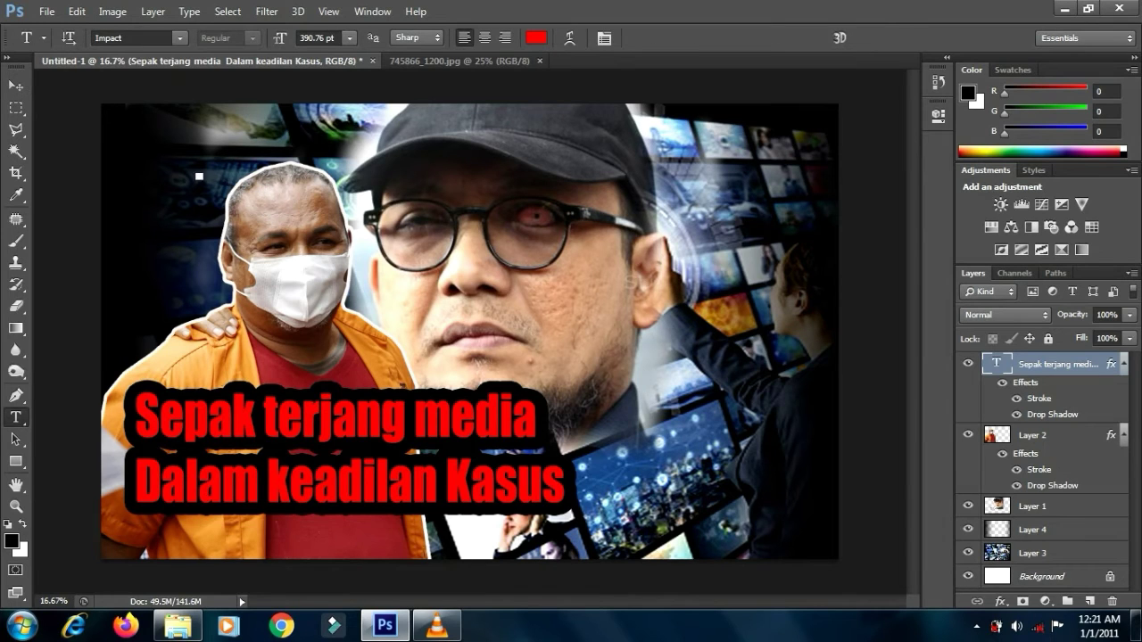
left_click(197, 174)
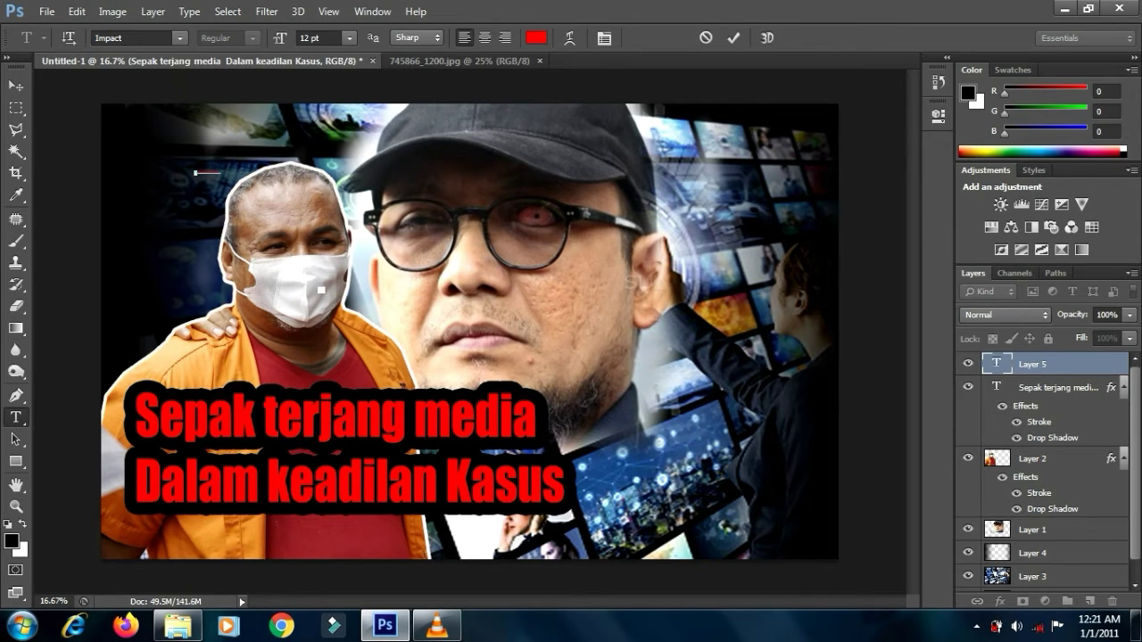
key("ctrl")
left_click_drag(231, 165, 759, 114)
left_click_drag(757, 171, 858, 191)
left_click_drag(814, 157, 754, 157)
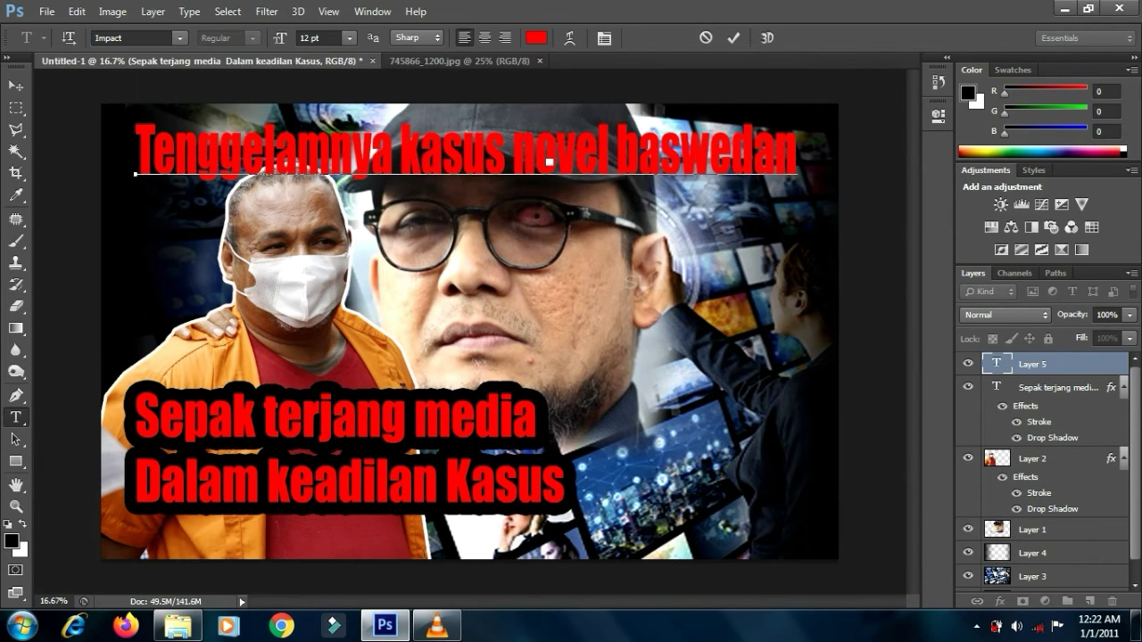
Recolour the whole top headline to yellow ffdf07 and commit the text.
key("ctrl+a")
left_click(537, 38)
left_click(952, 405)
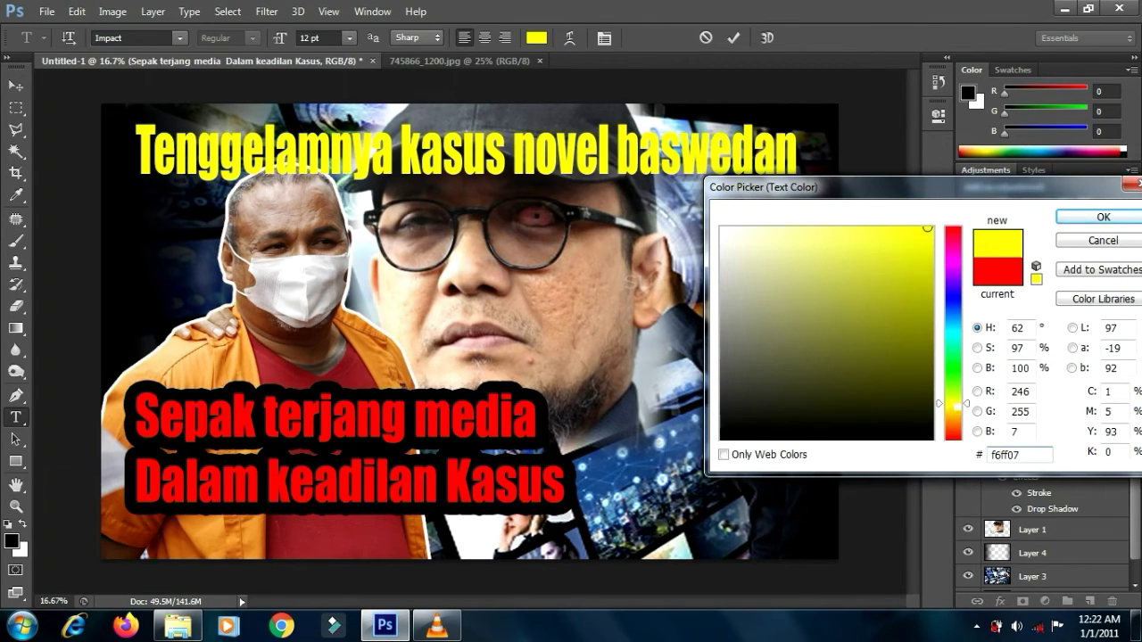
left_click(955, 405)
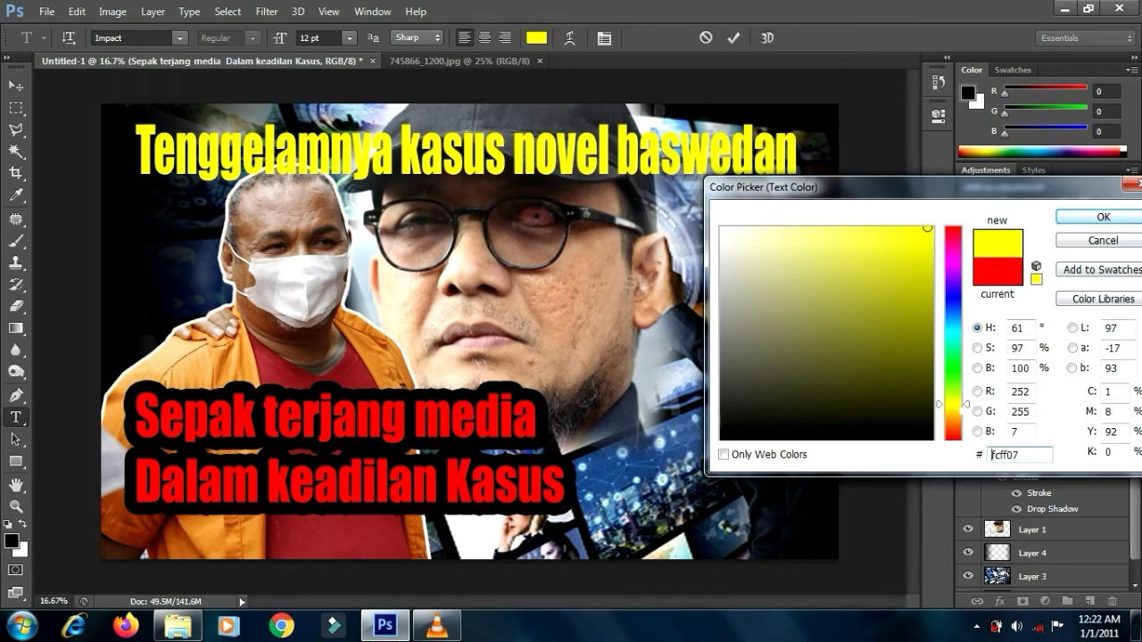
left_click(953, 409)
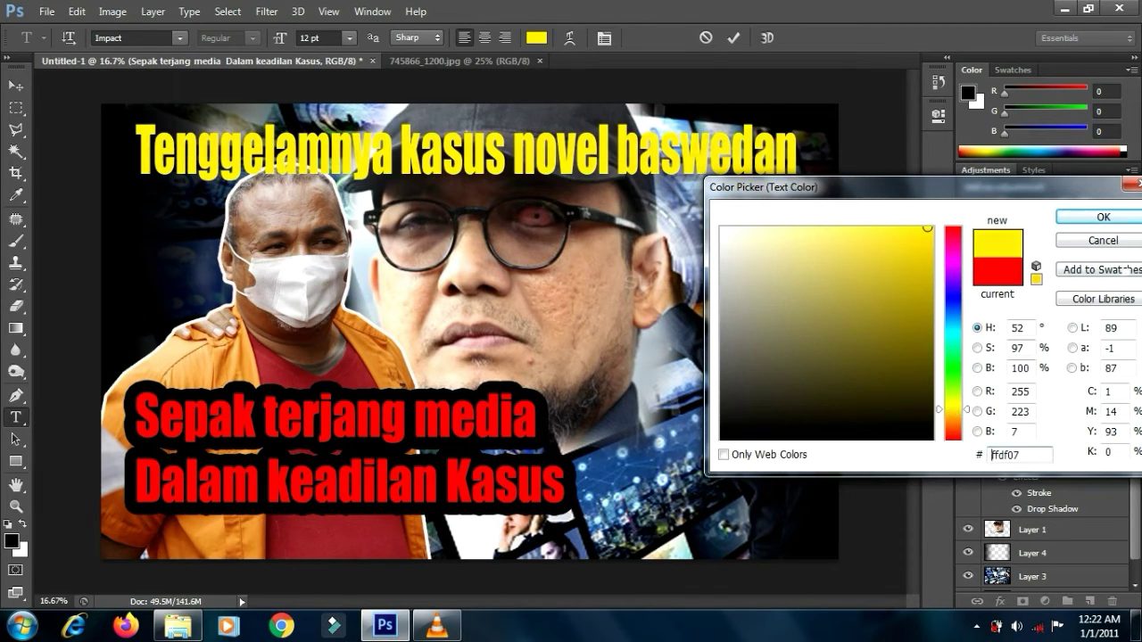
left_click(1102, 217)
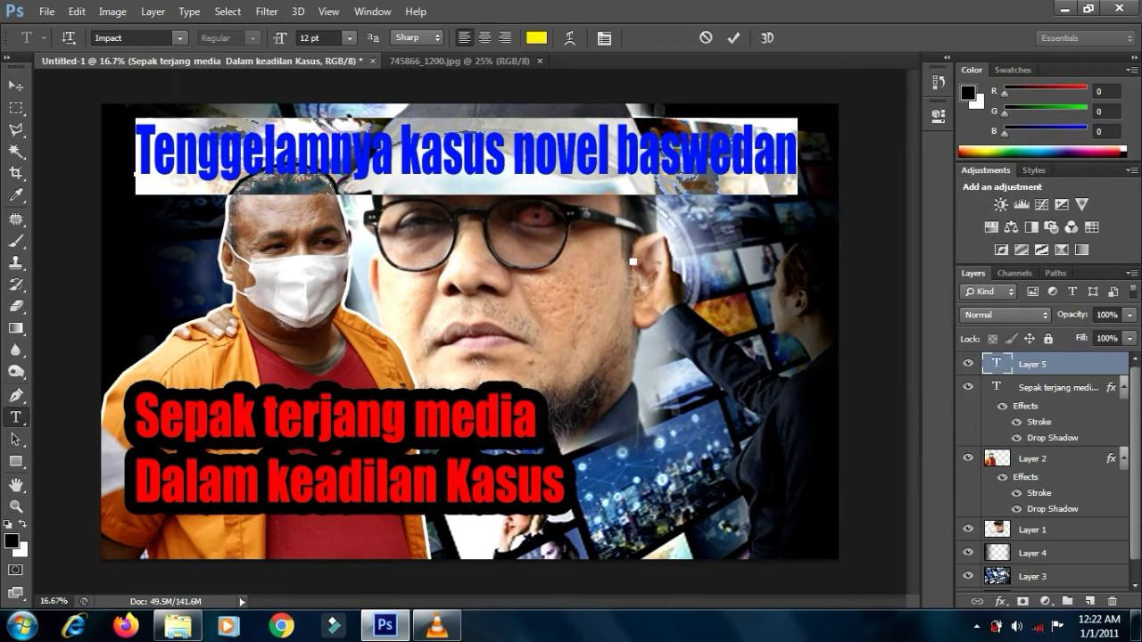
left_click(16, 85)
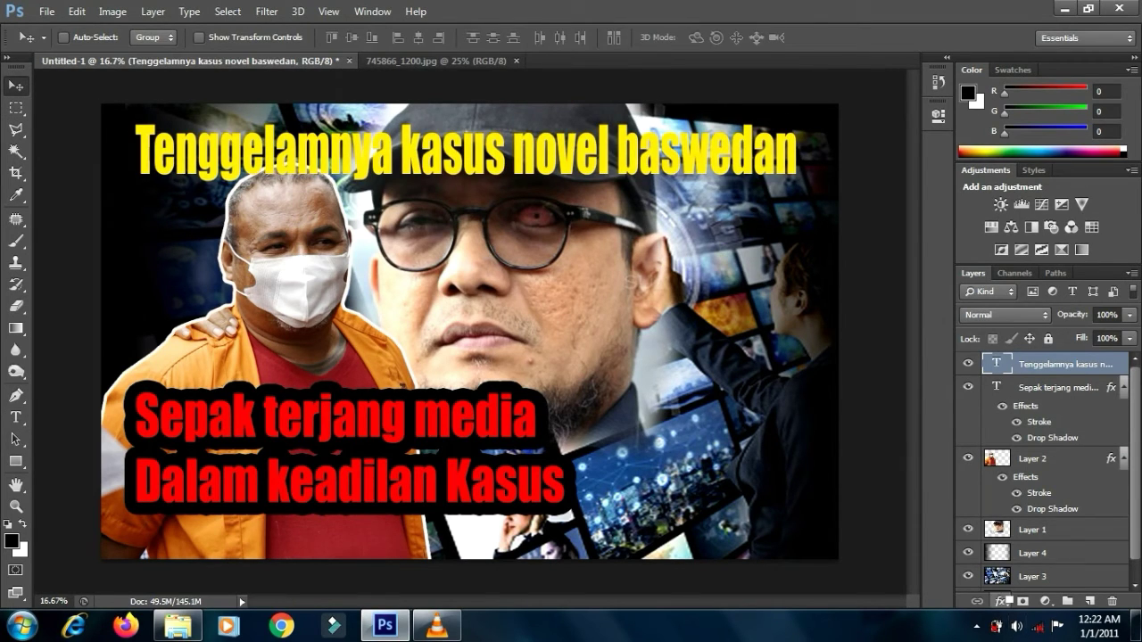
Add a drop shadow to the yellow headline with Multiply blending and 19 px distance.
left_click(1000, 601)
left_click(980, 584)
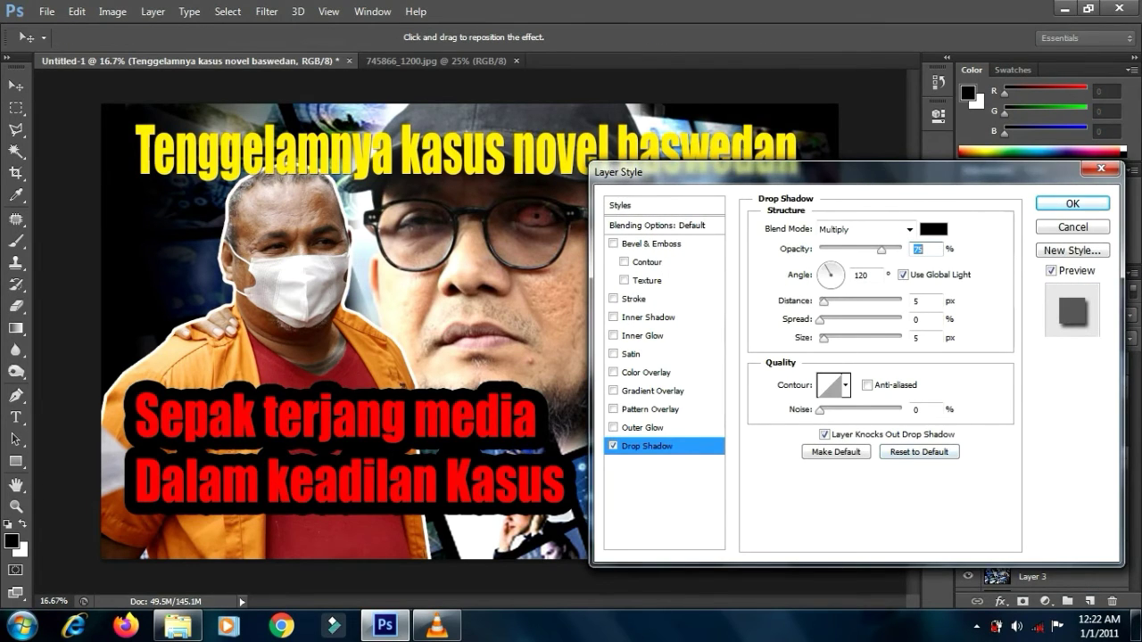
left_click_drag(824, 303, 834, 303)
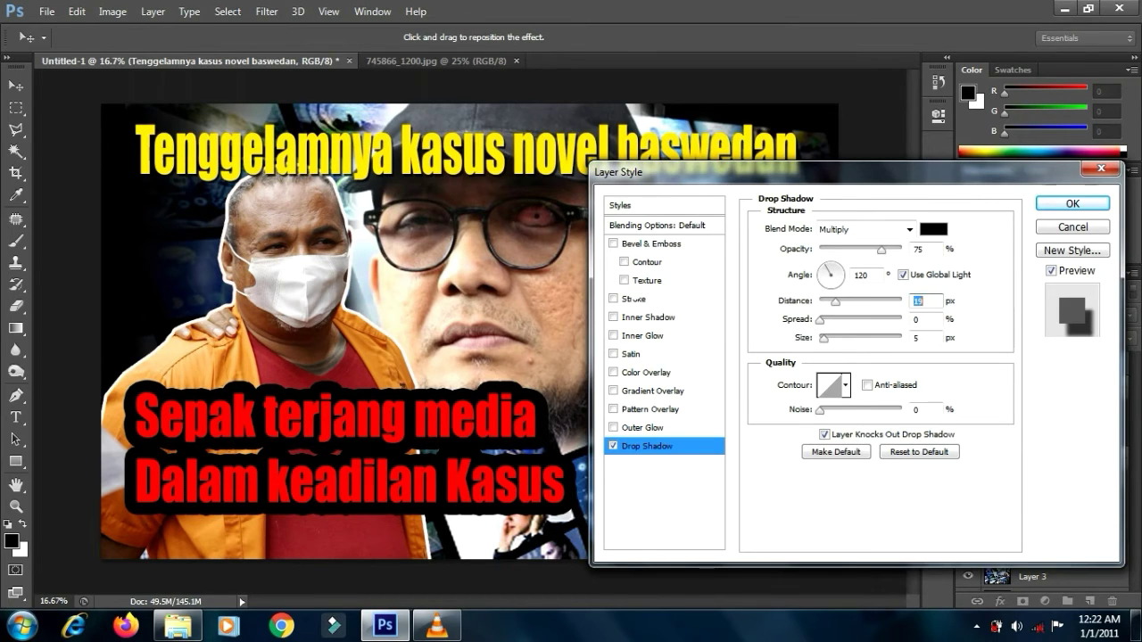
Give the yellow headline a bright red f50505 outside stroke of 59 px and apply the layer style.
left_click(612, 297)
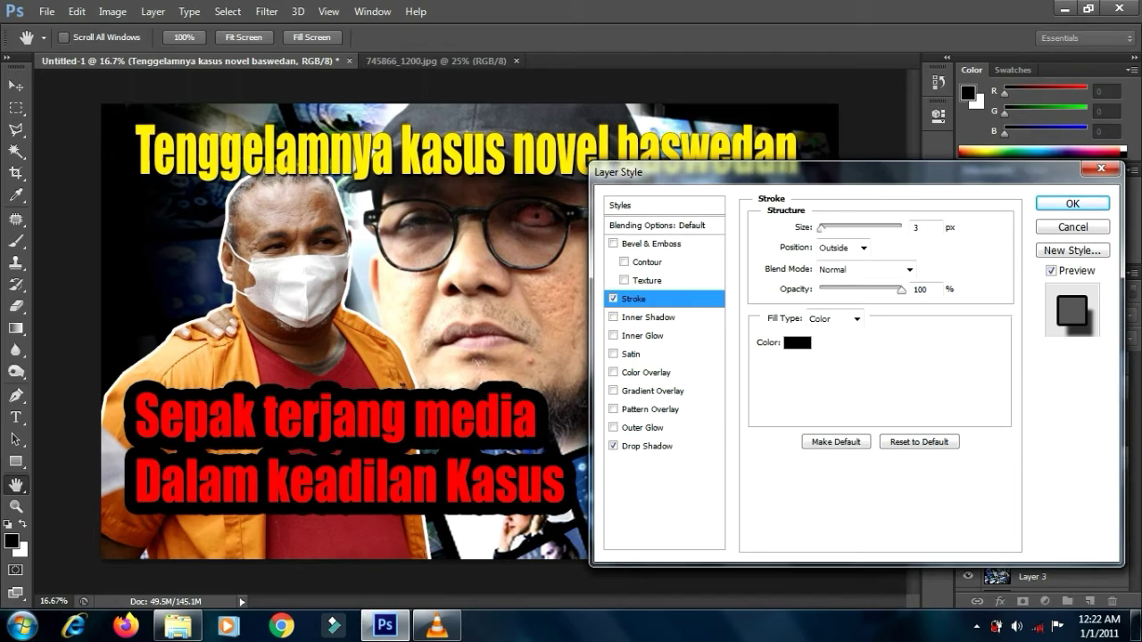
type("5")
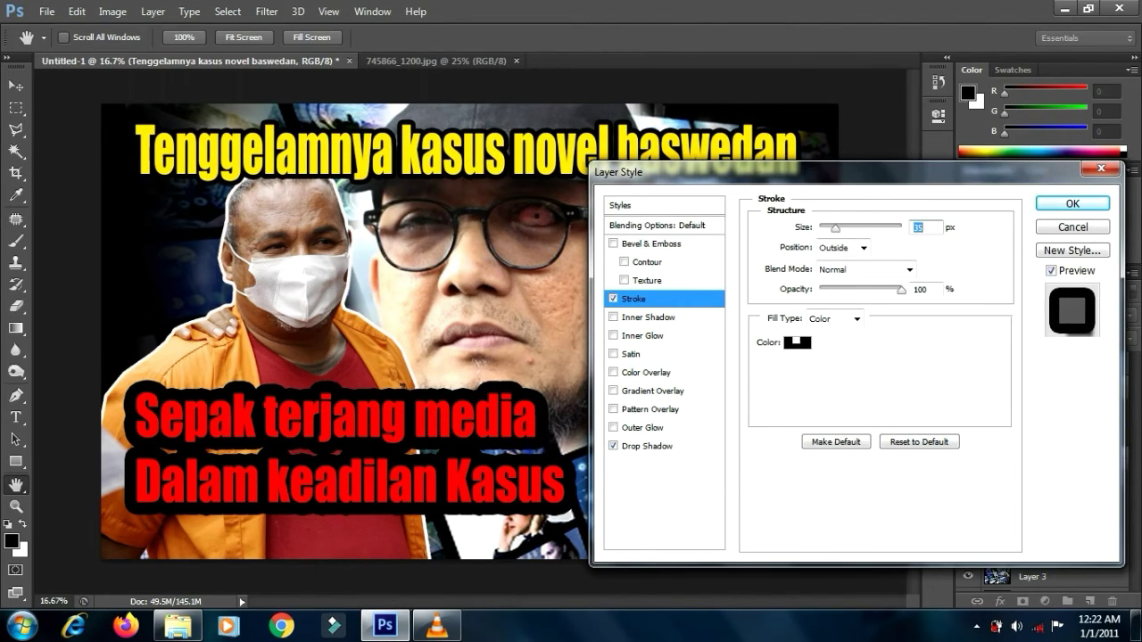
left_click(797, 342)
left_click(920, 234)
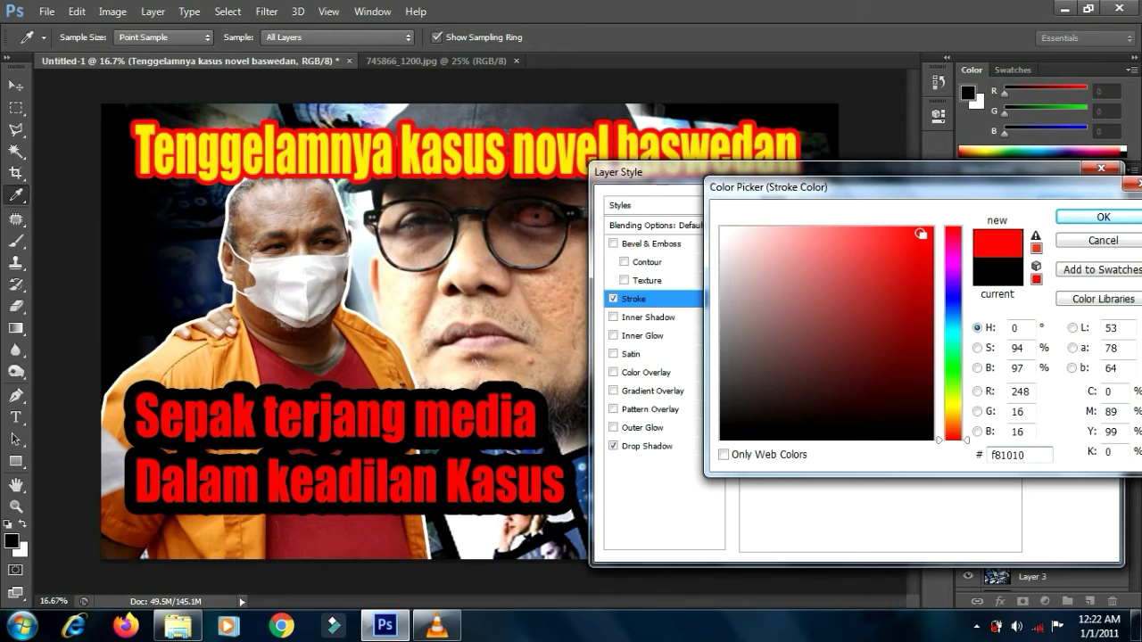
double_click(992, 454)
type("f50505")
left_click(1102, 216)
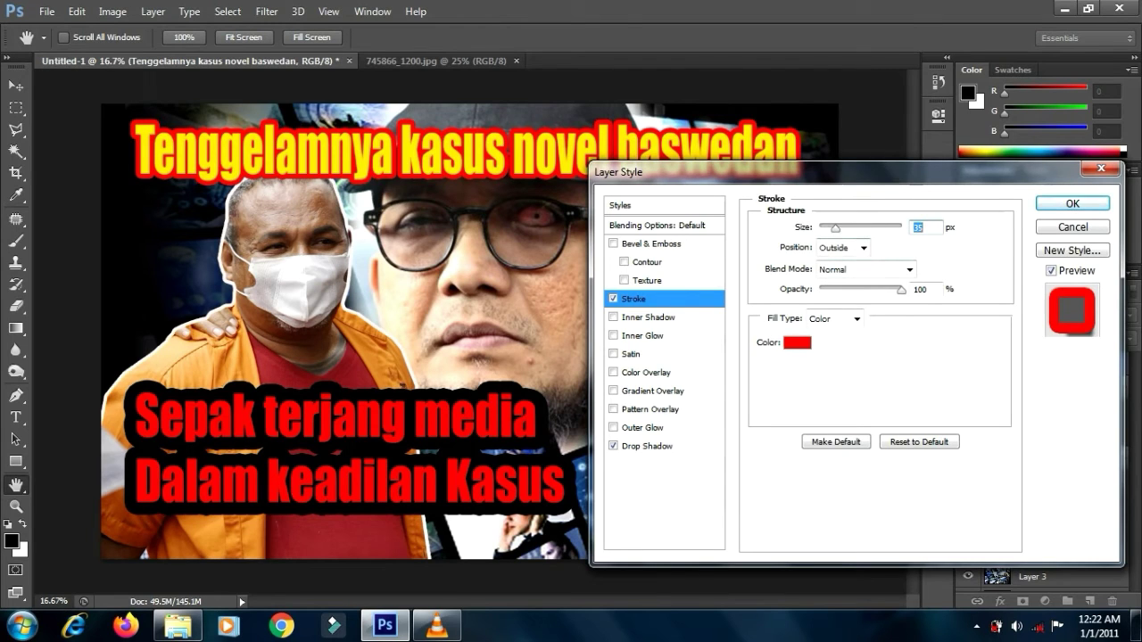
left_click_drag(835, 229, 838, 229)
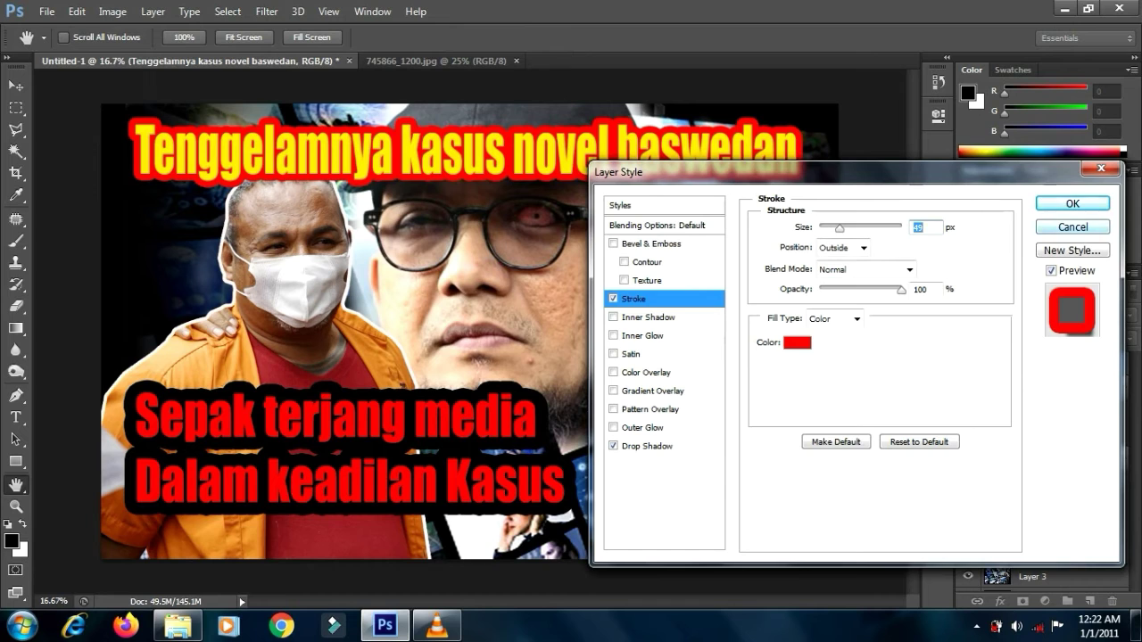
key("shift+Up")
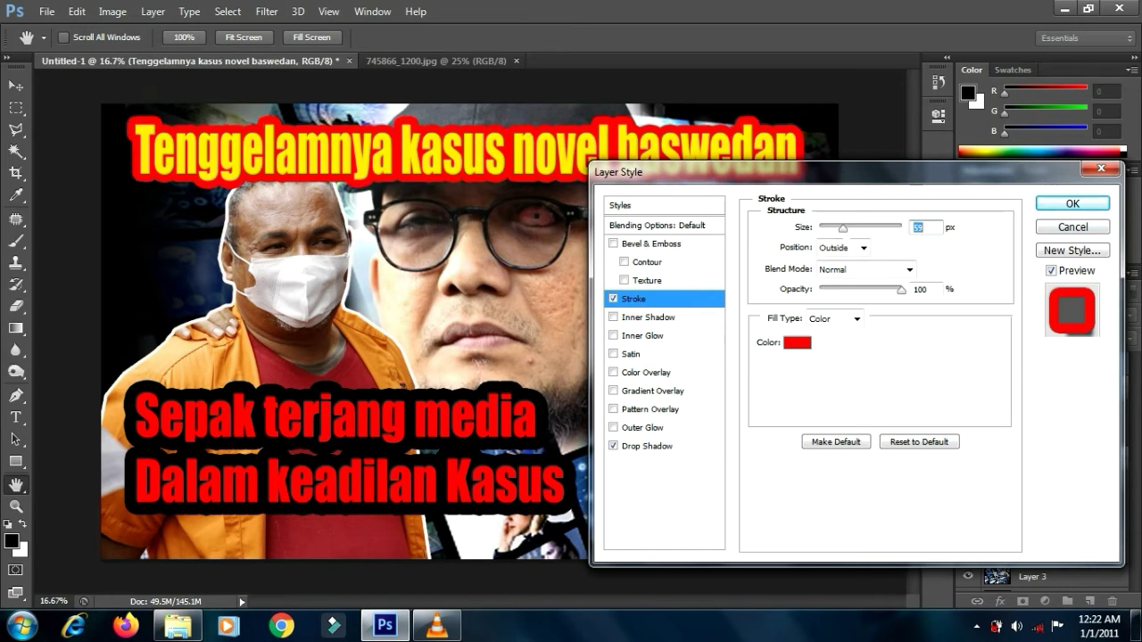
key("Return")
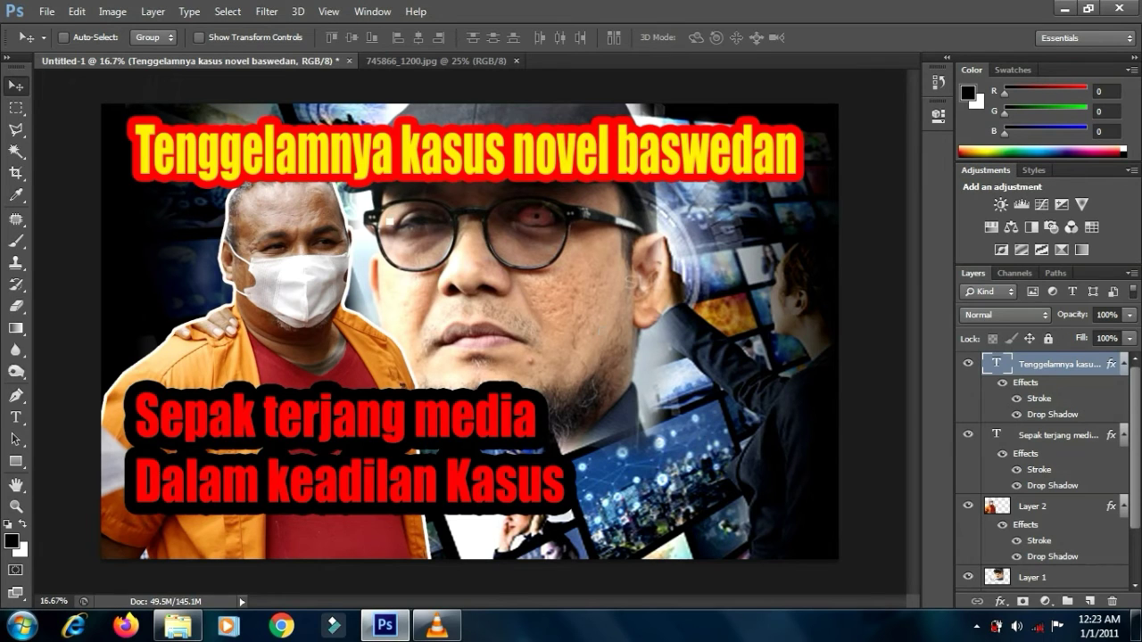
Add the yellow text "Jhon kei Vs Novel Baswedan" below the glasses and enlarge it to about 41.8 in wide by 6.5 in high.
key("t")
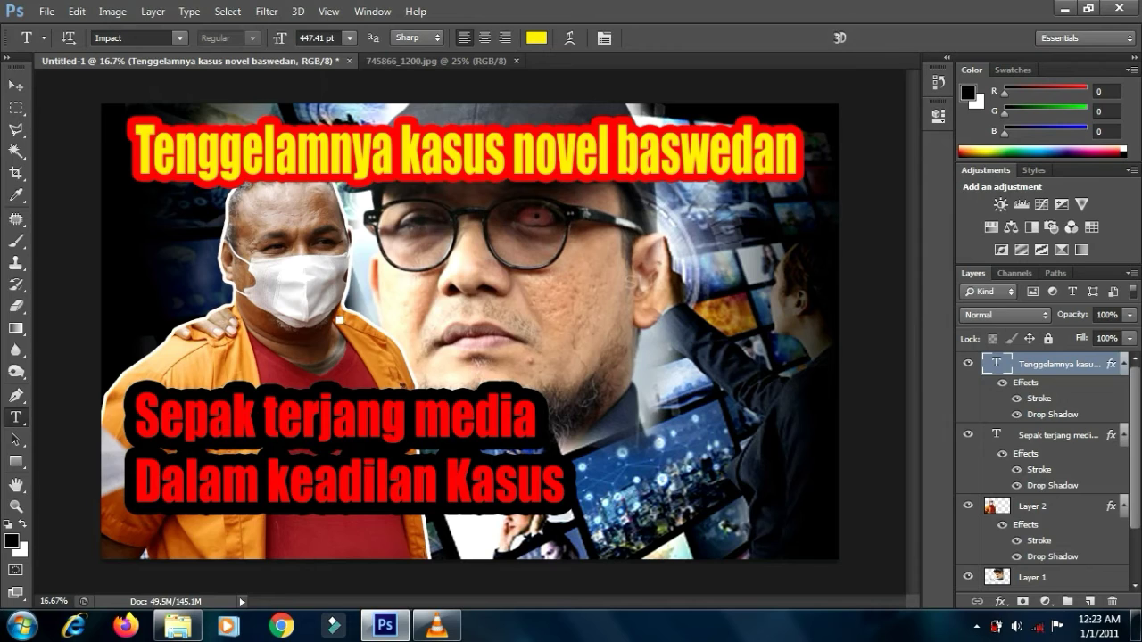
left_click(340, 320)
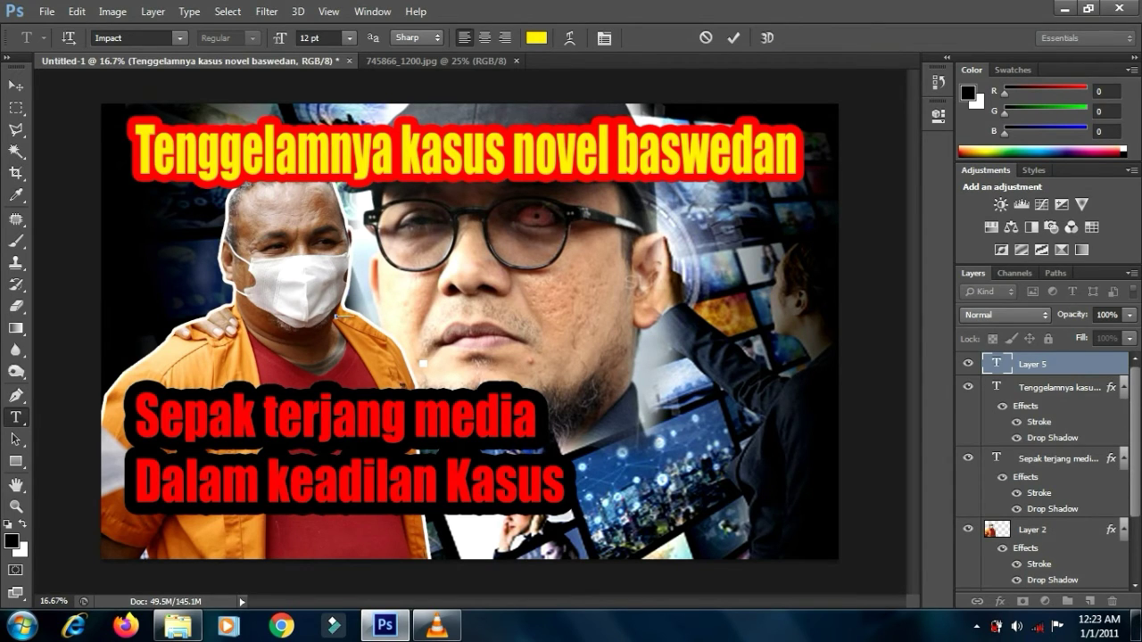
key("ctrl+v")
left_click_drag(337, 316, 685, 265)
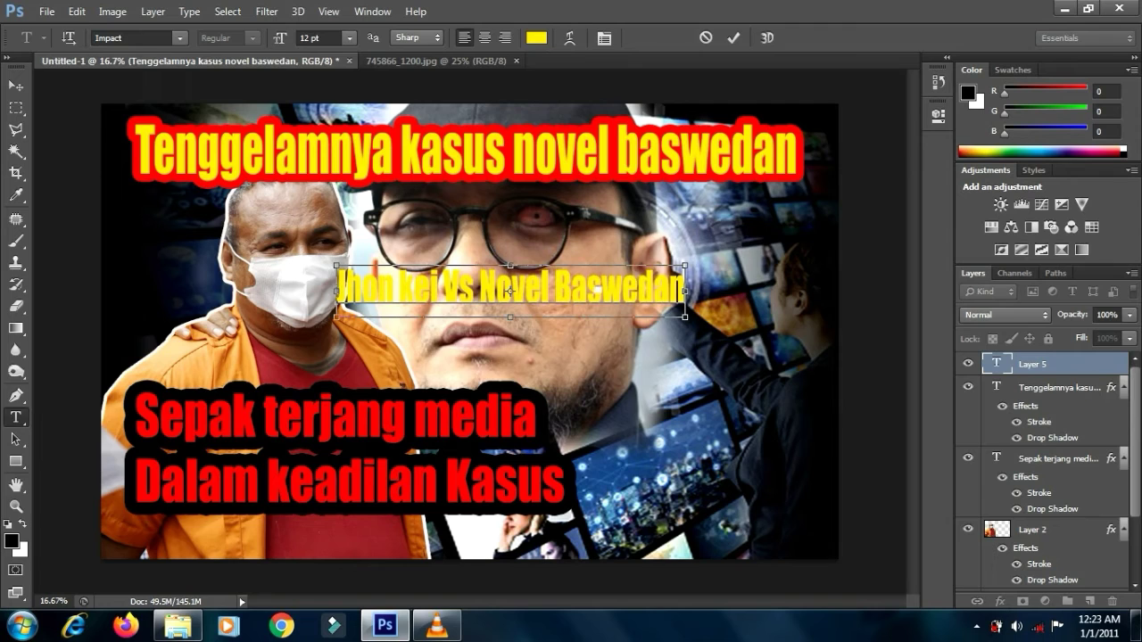
mouse_move(596, 276)
left_mouse_down()
mouse_move(595, 308)
mouse_move(624, 296)
mouse_move(606, 283)
left_mouse_up()
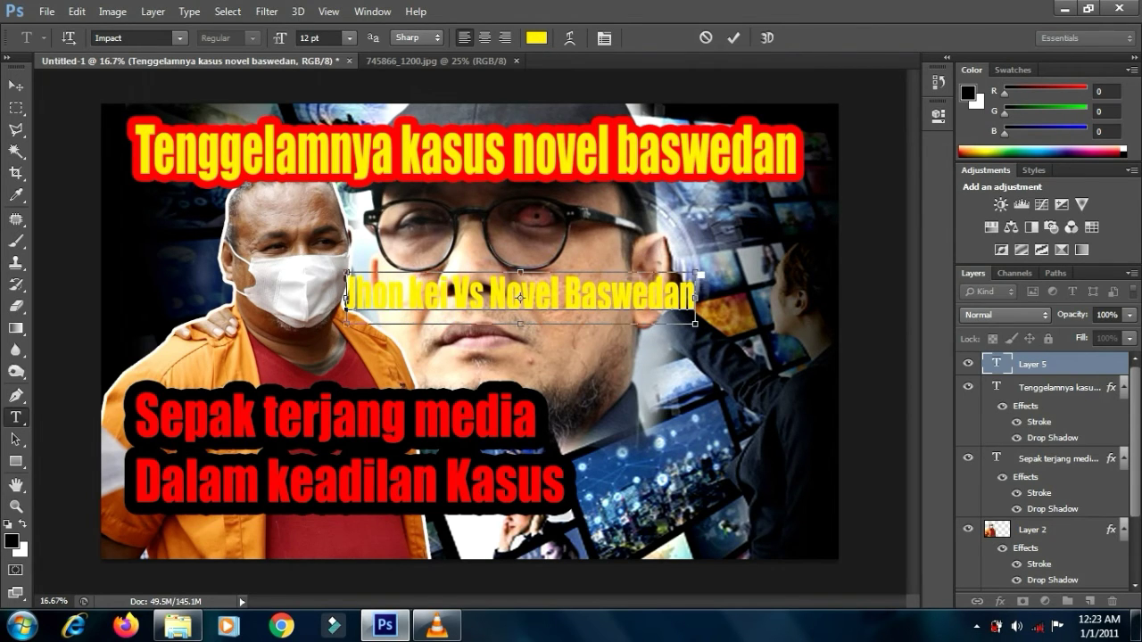
left_click_drag(696, 271, 769, 260)
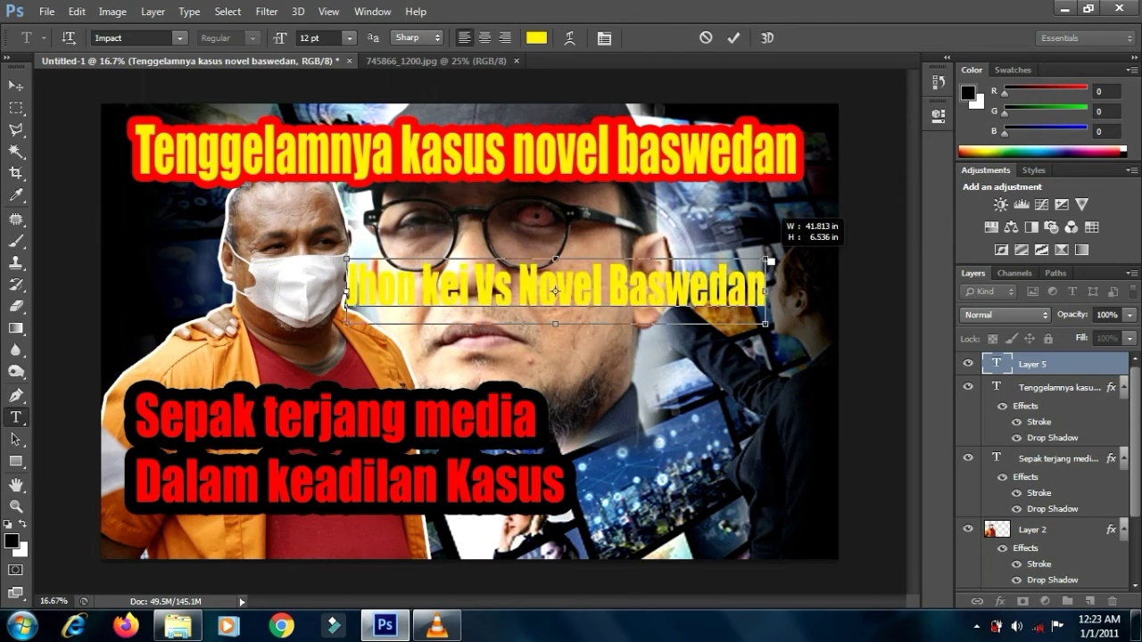
mouse_move(632, 287)
left_mouse_down()
mouse_move(660, 305)
mouse_move(629, 293)
left_mouse_up()
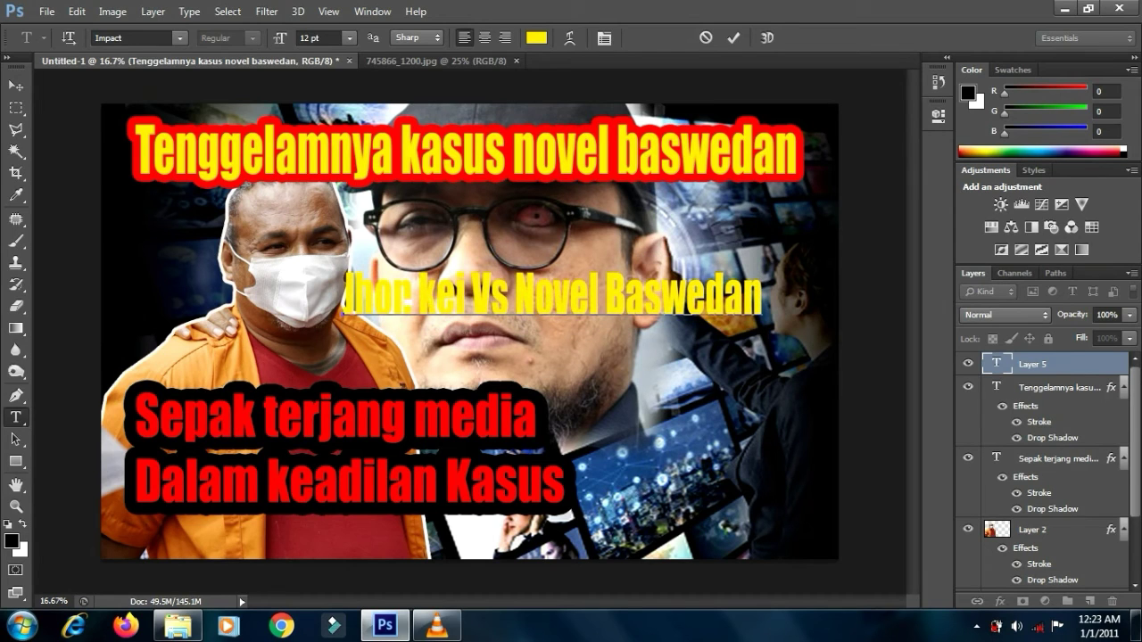
Recolour the words "Jhon kei" in the middle headline to red ff071e.
double_click(368, 311)
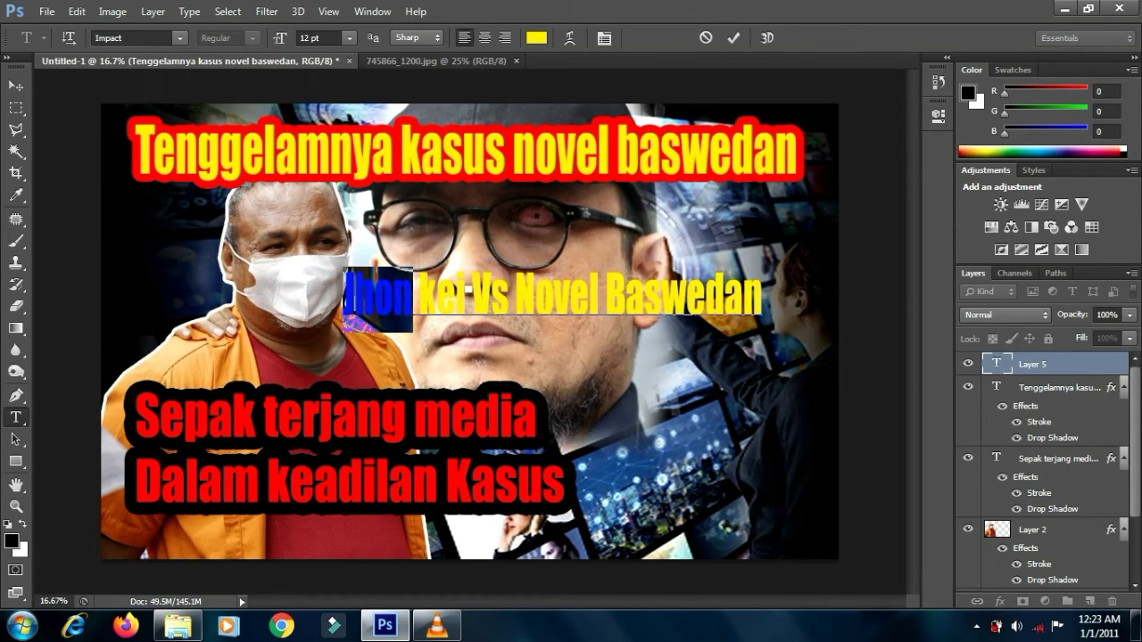
left_click_drag(466, 300, 347, 305)
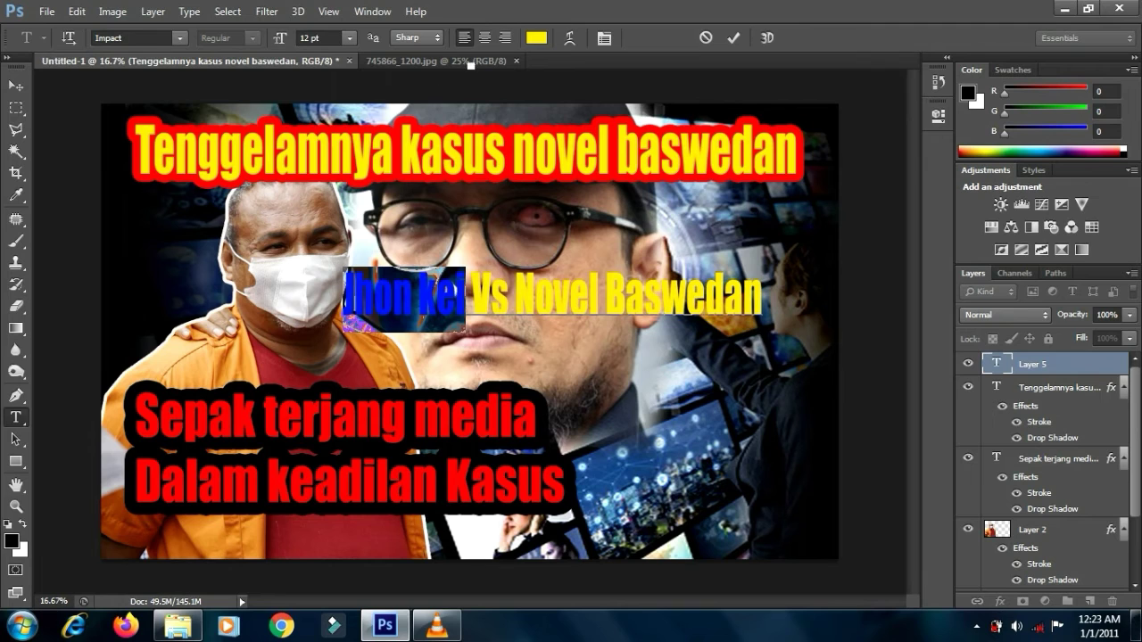
left_click(536, 37)
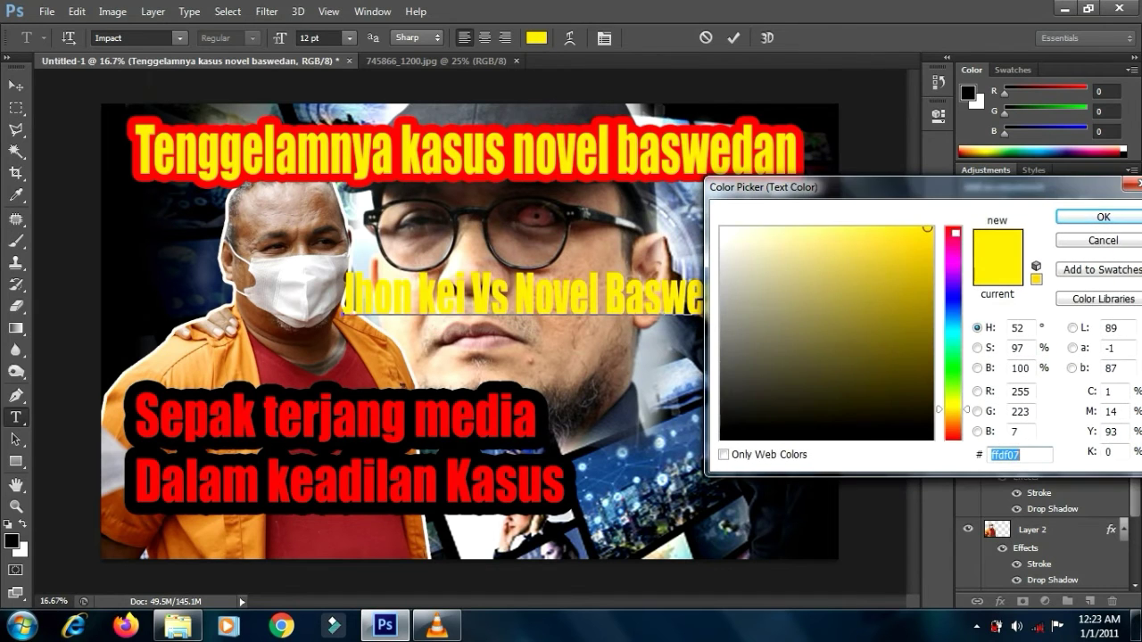
left_click(952, 230)
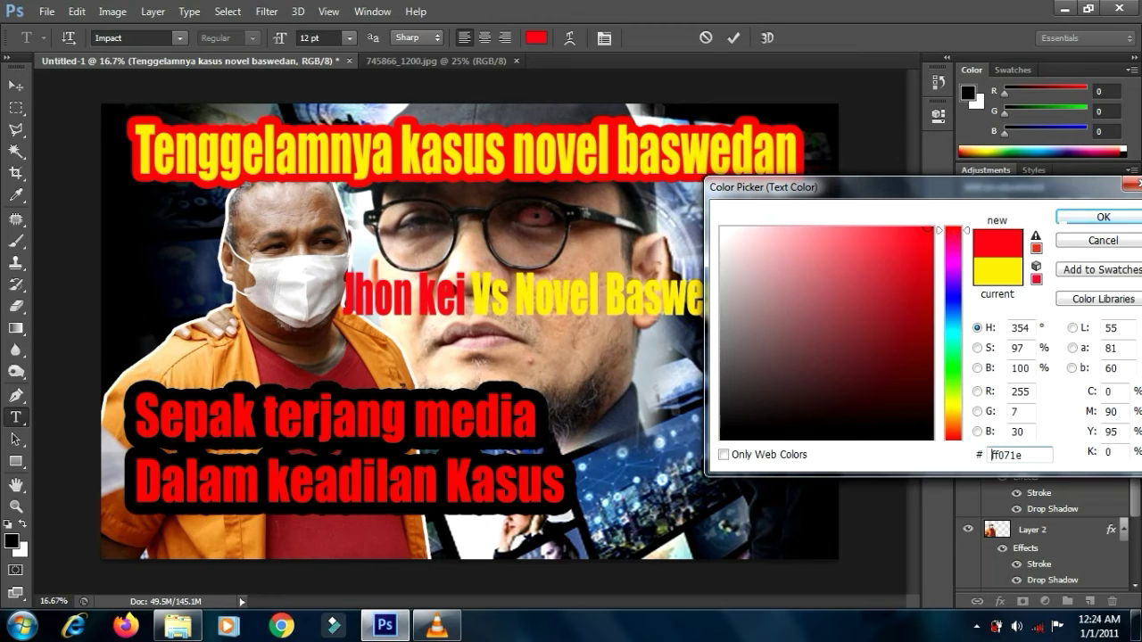
left_click(1103, 217)
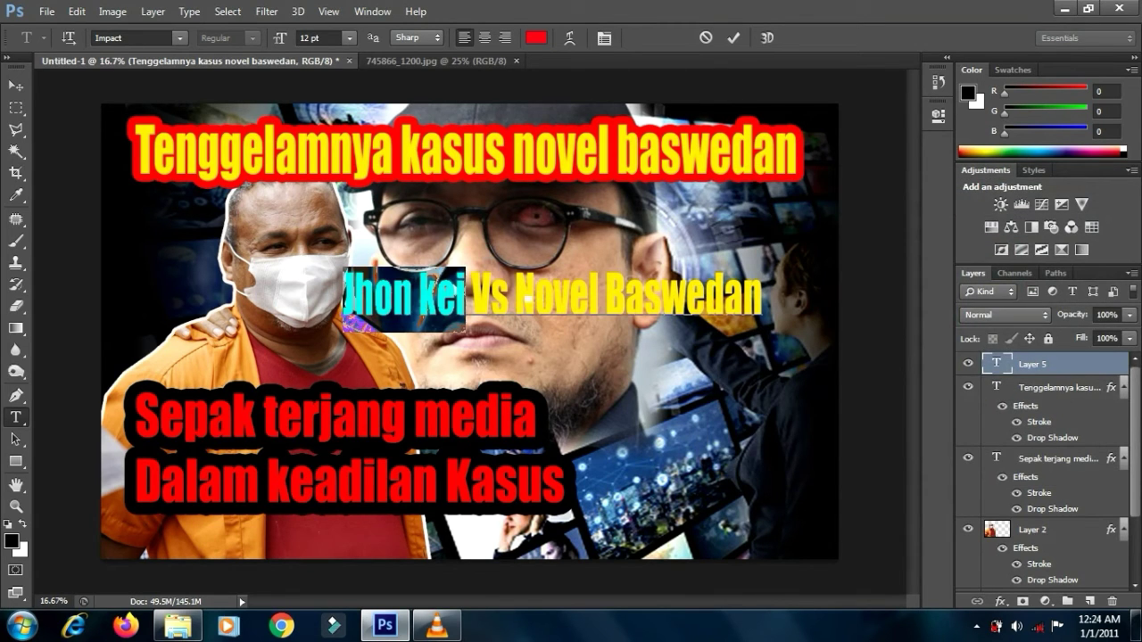
Recolour the words "Novel Baswedan" in the middle headline to blue 1e07ff.
left_click(535, 294)
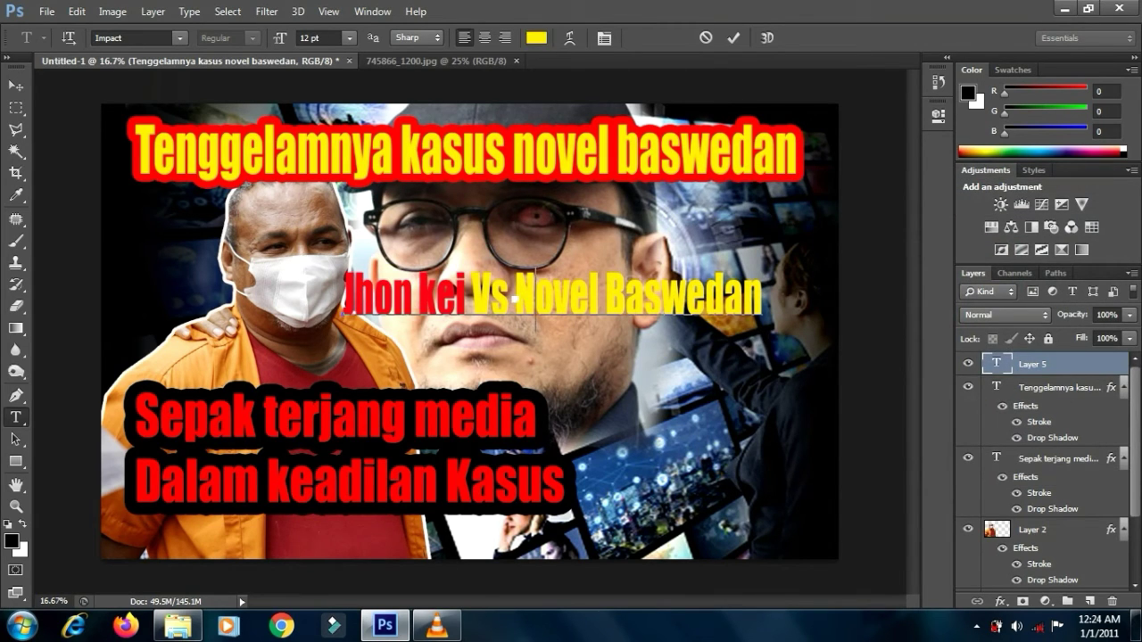
left_click_drag(517, 301, 760, 312)
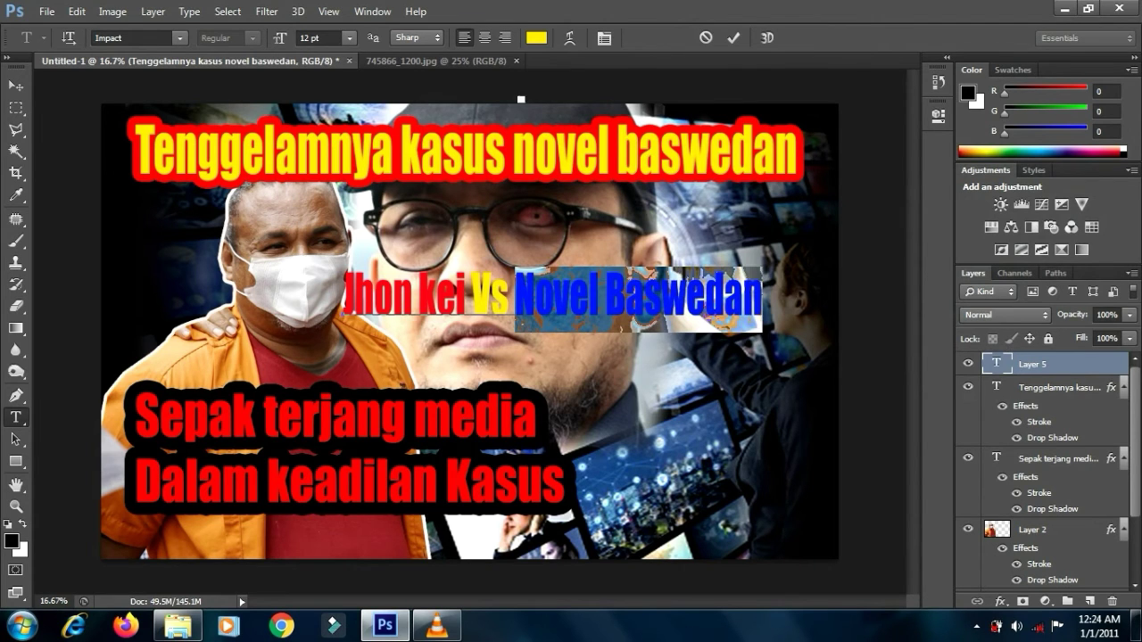
left_click(536, 38)
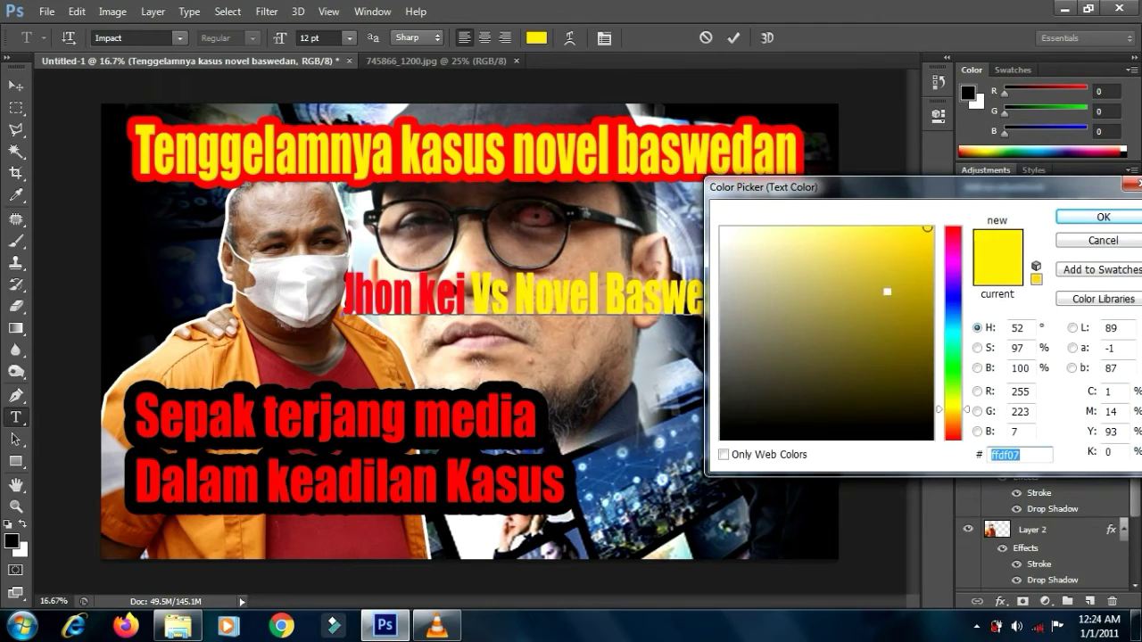
left_click(950, 297)
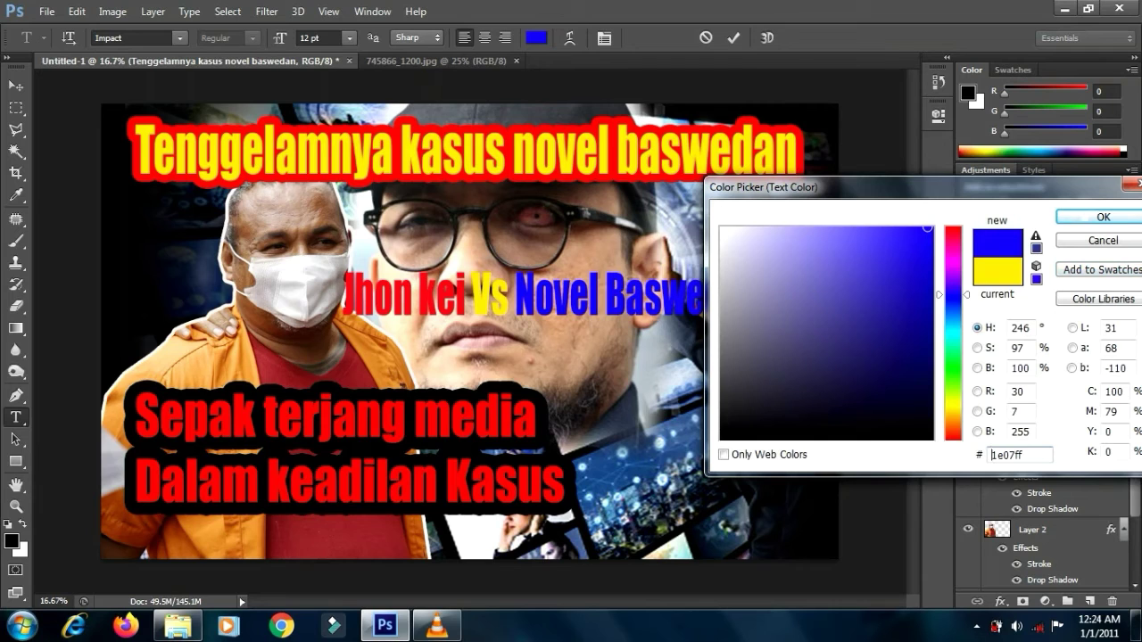
left_click(1103, 217)
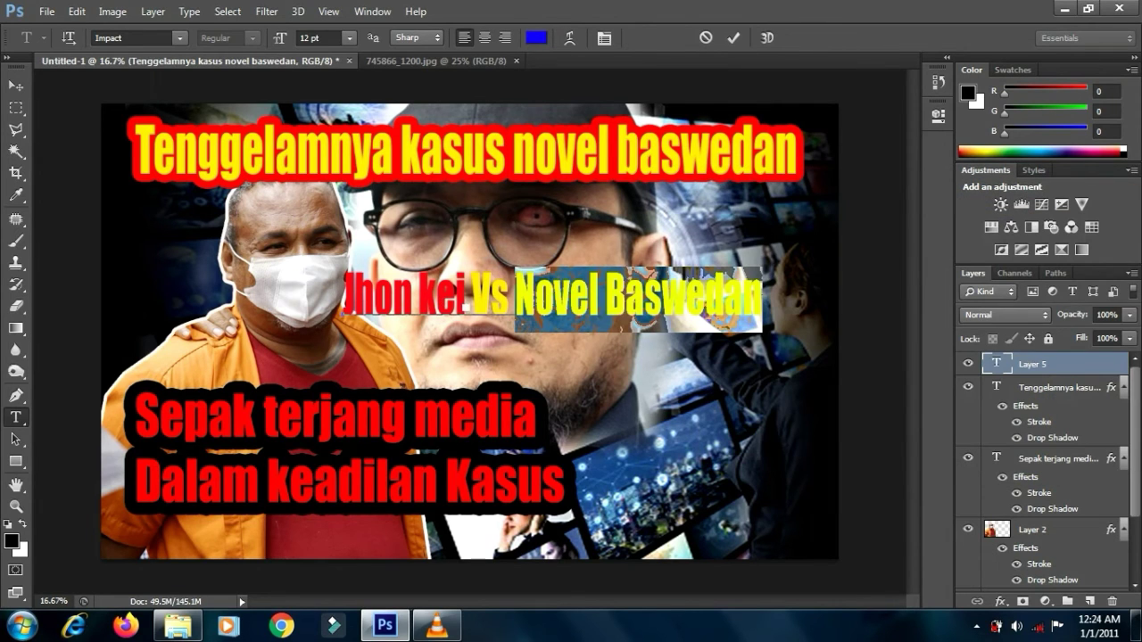
Recolour the words "Jhon kei" in the middle headline to yellow fffc07.
left_click_drag(466, 305, 344, 303)
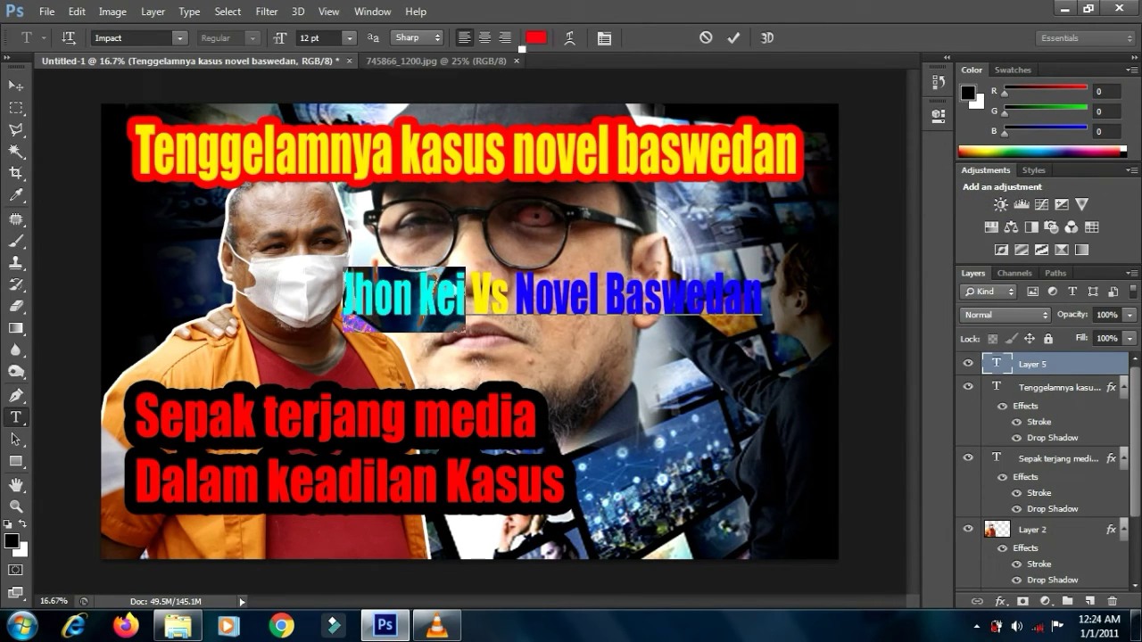
left_click(536, 38)
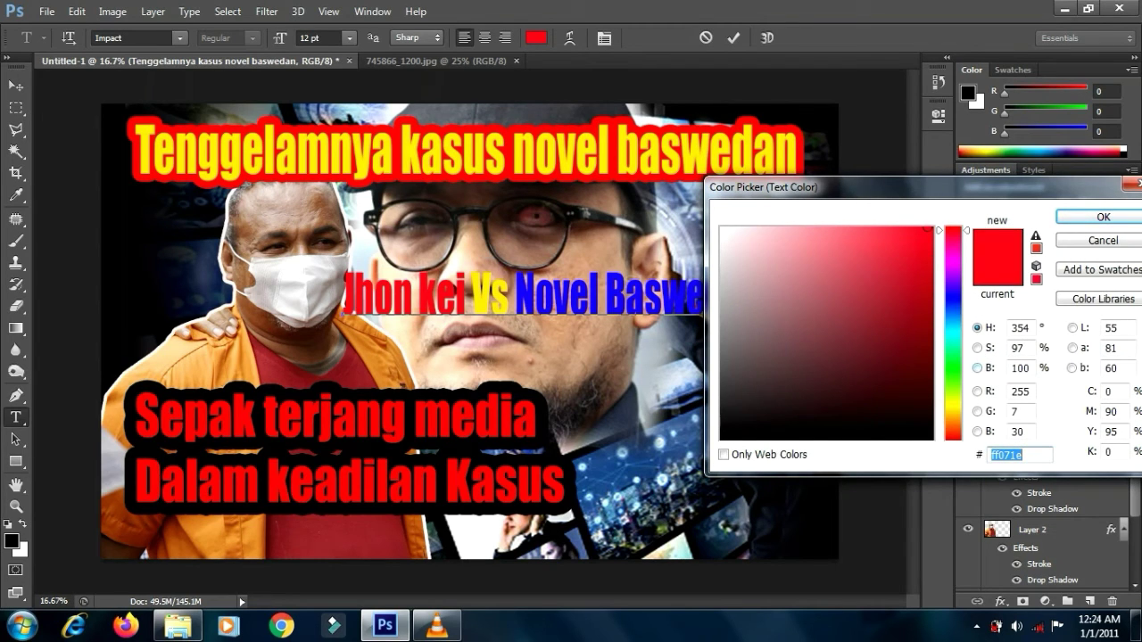
left_click(956, 407)
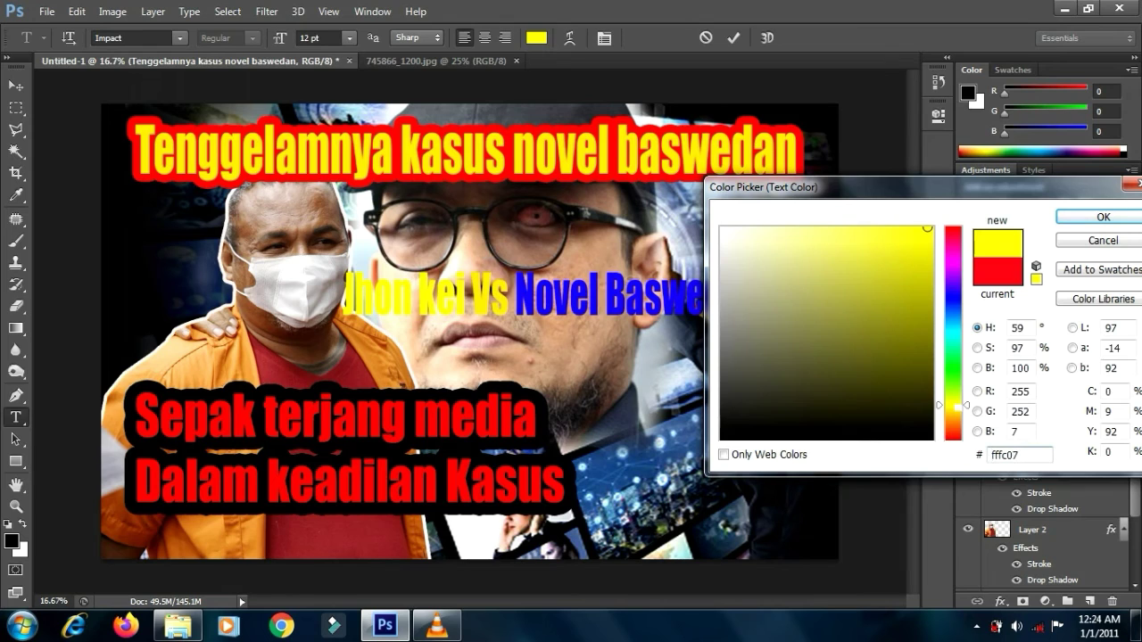
left_click(1103, 217)
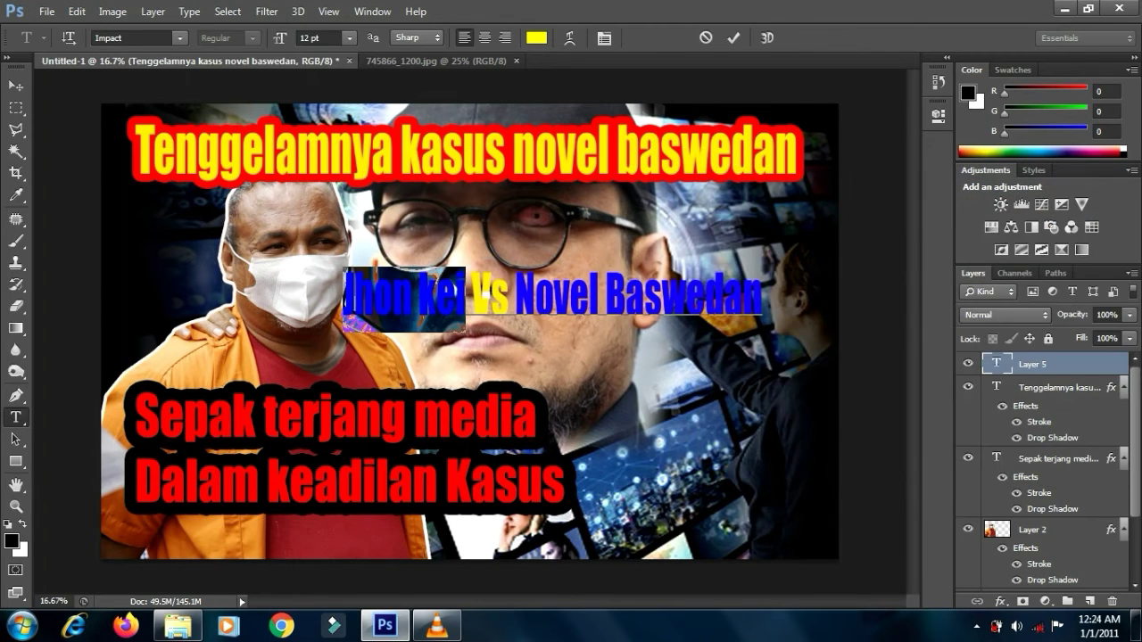
Recolour the word "Vs" in the middle headline to red ff0719 and commit the text.
left_click_drag(471, 299, 521, 304)
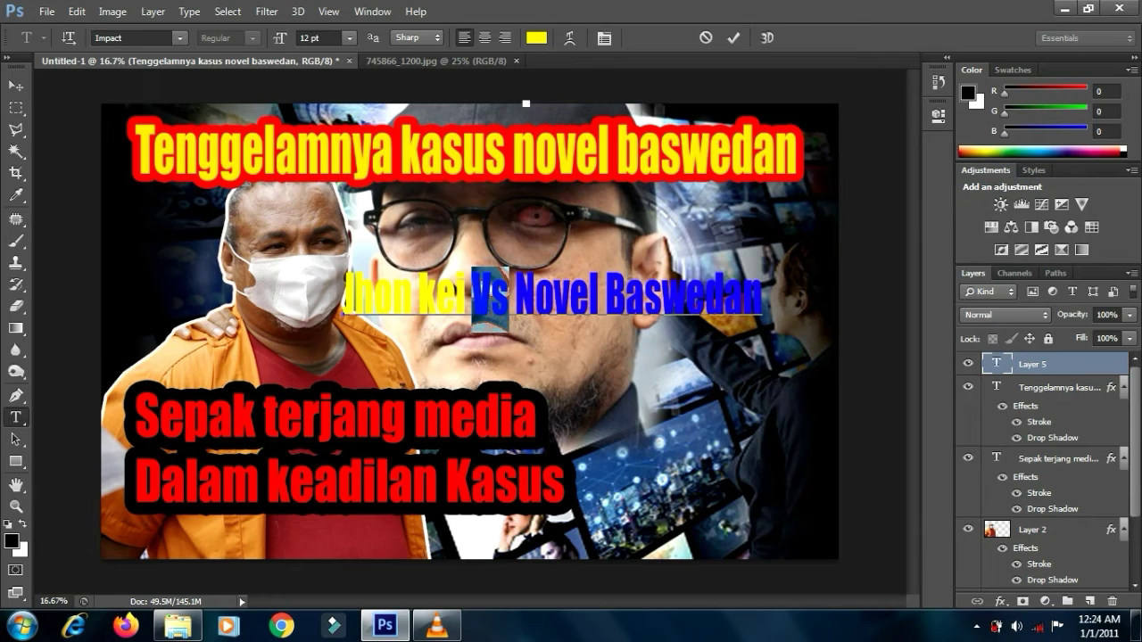
left_click(544, 40)
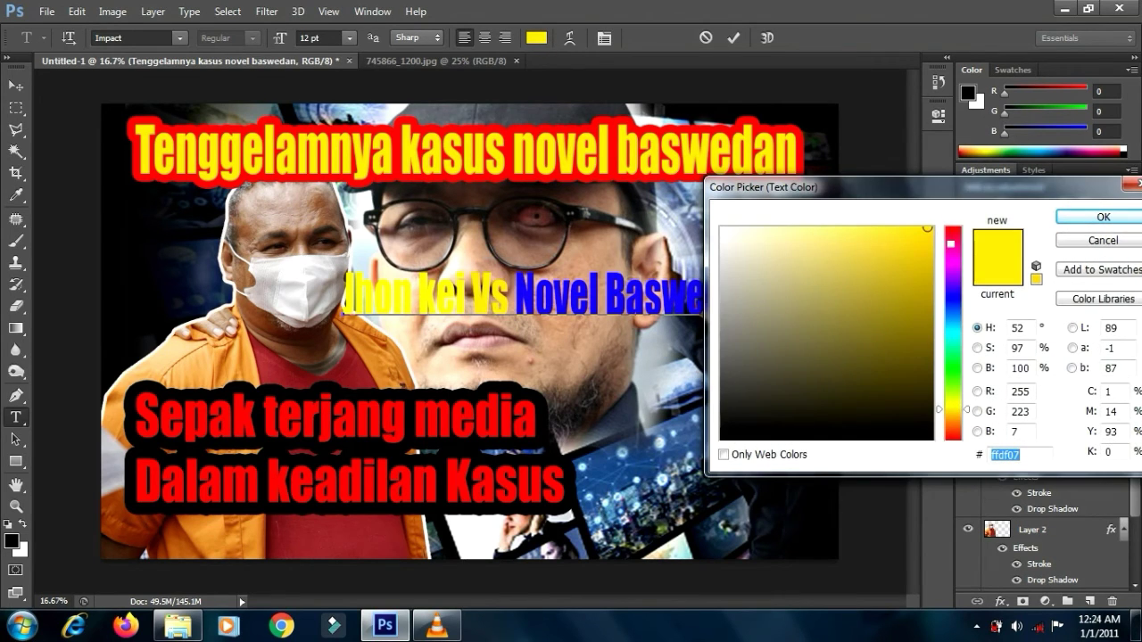
left_click(953, 234)
left_click(954, 230)
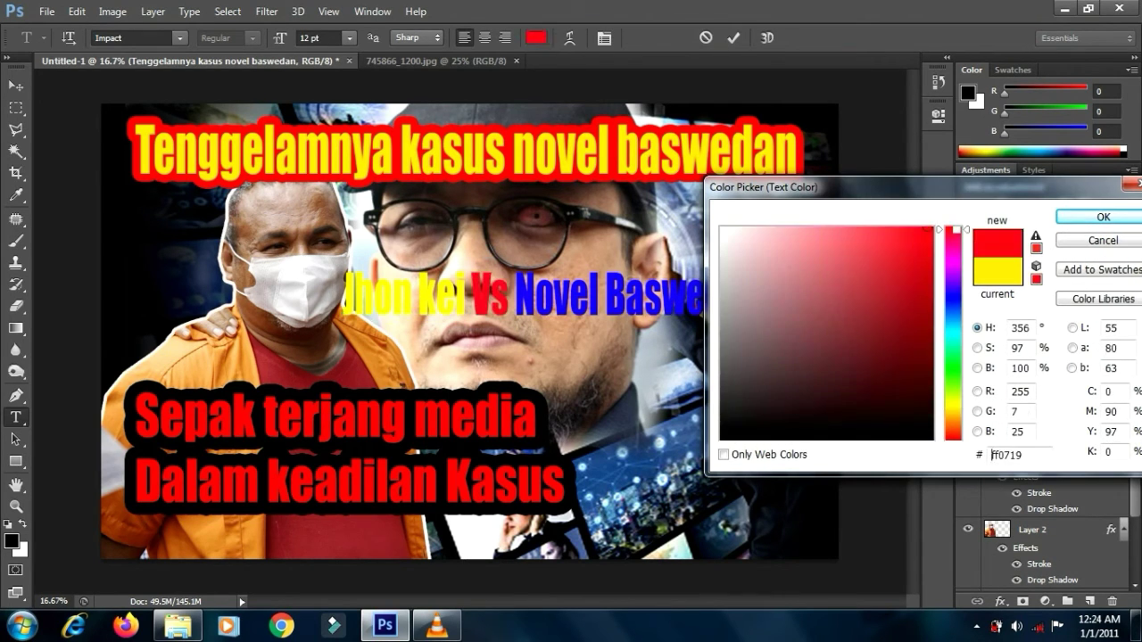
left_click(1115, 218)
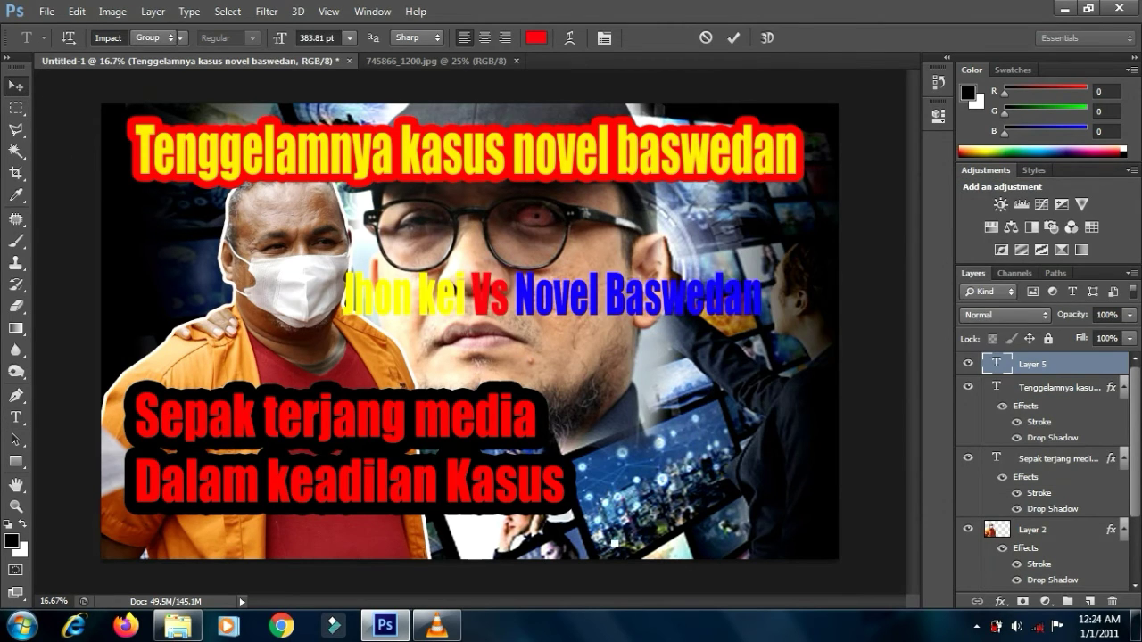
left_click(16, 86)
Give the middle headline a default drop shadow and a 46 px black outside stroke, and shift it slightly right.
left_click(999, 601)
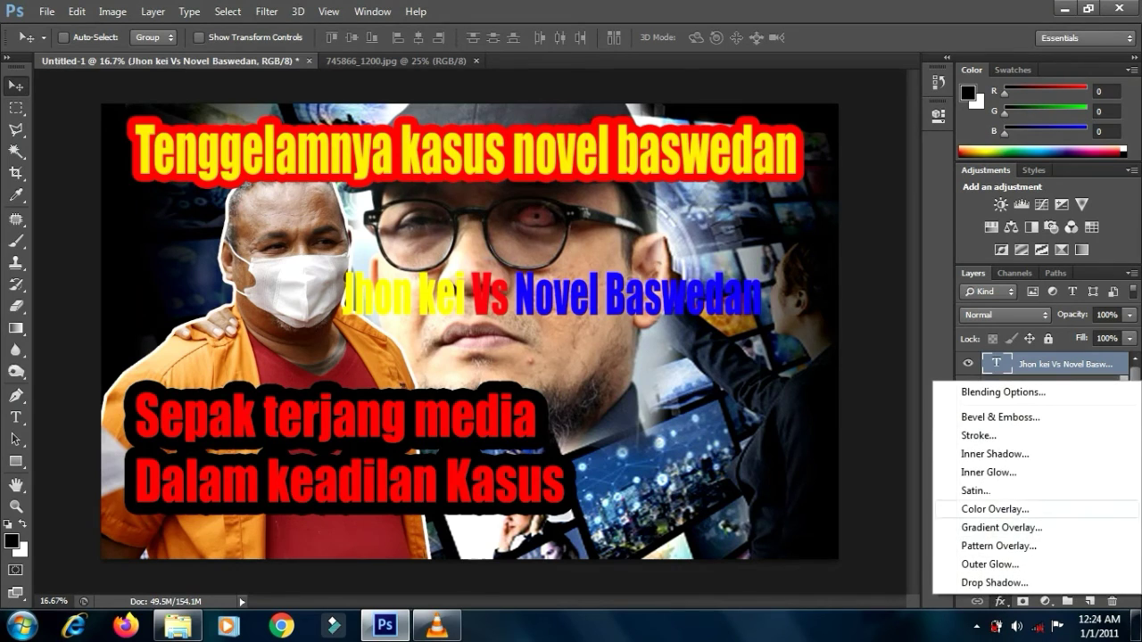
left_click(981, 584)
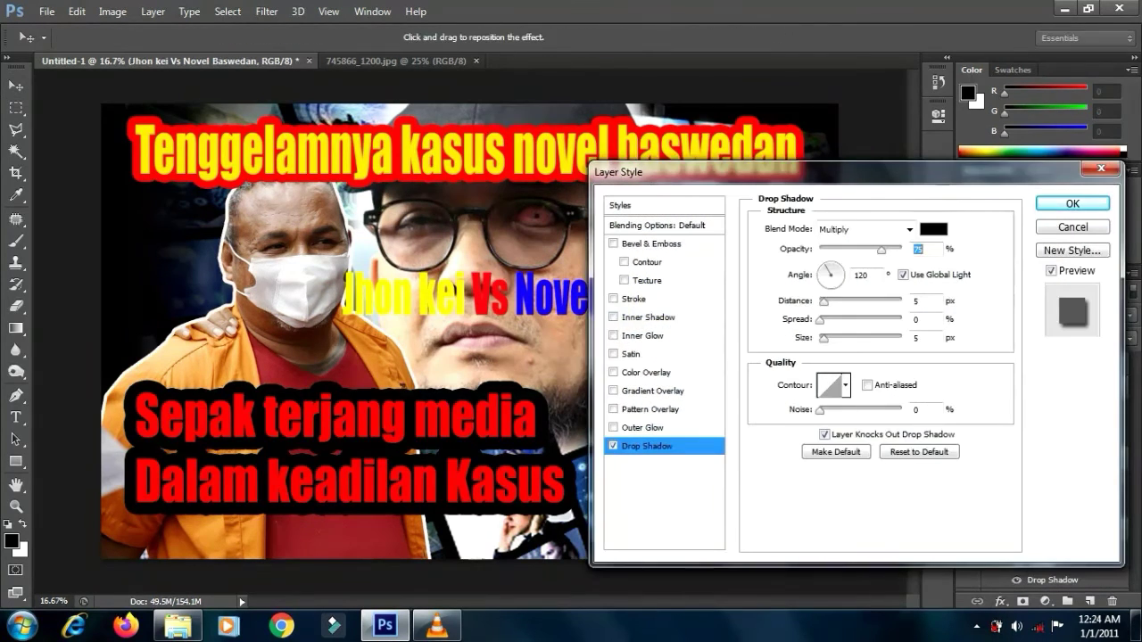
left_click(629, 298)
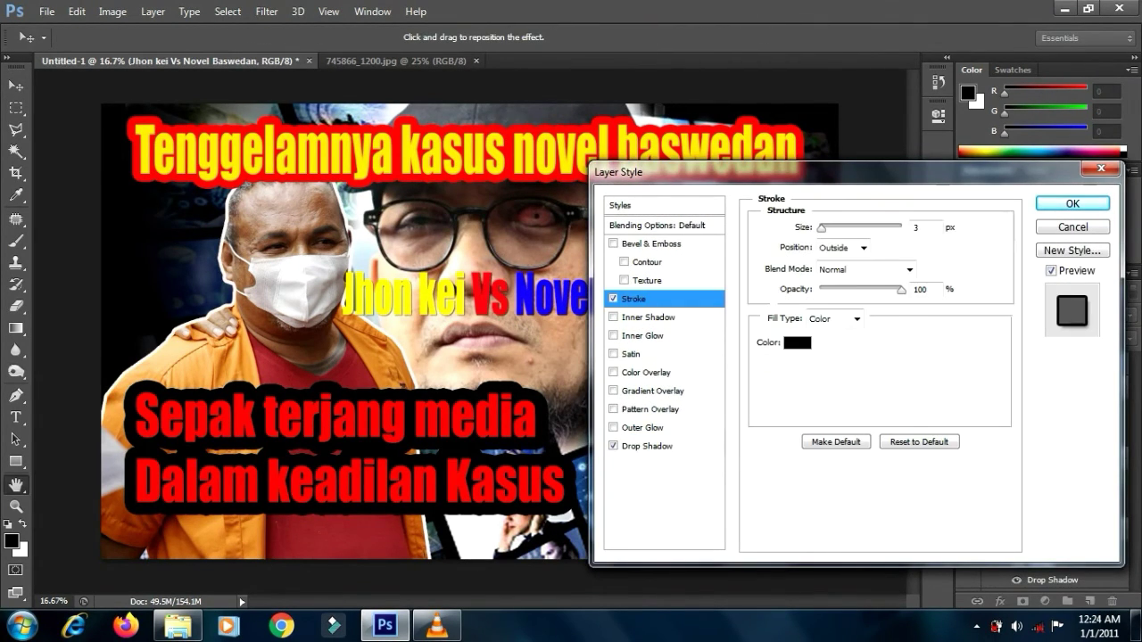
left_click_drag(822, 228, 833, 228)
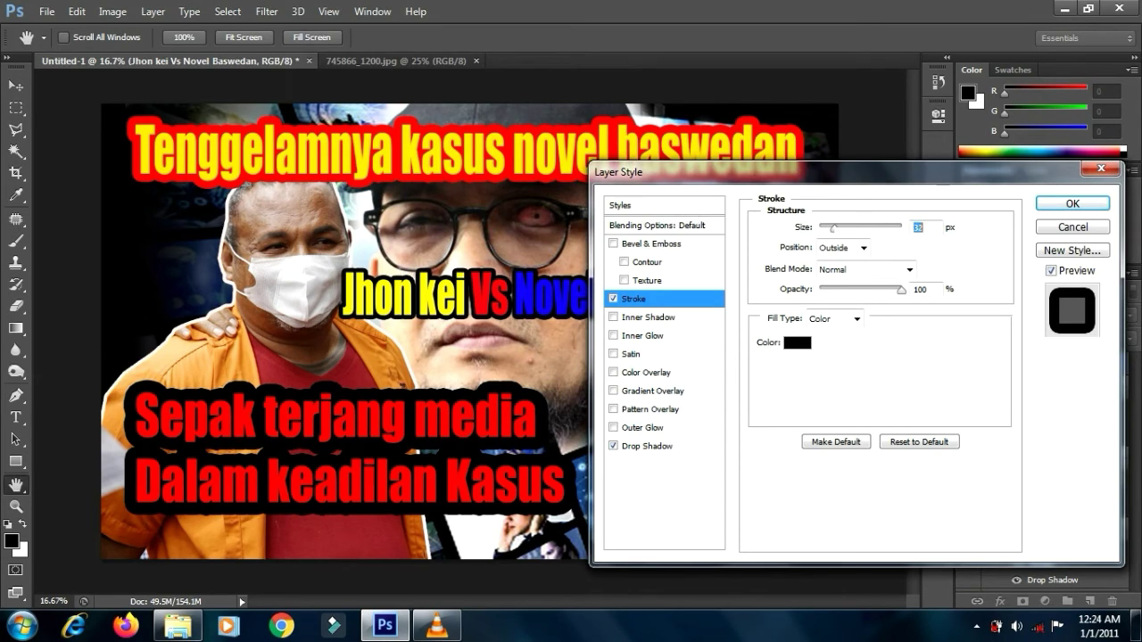
left_click_drag(833, 229, 838, 228)
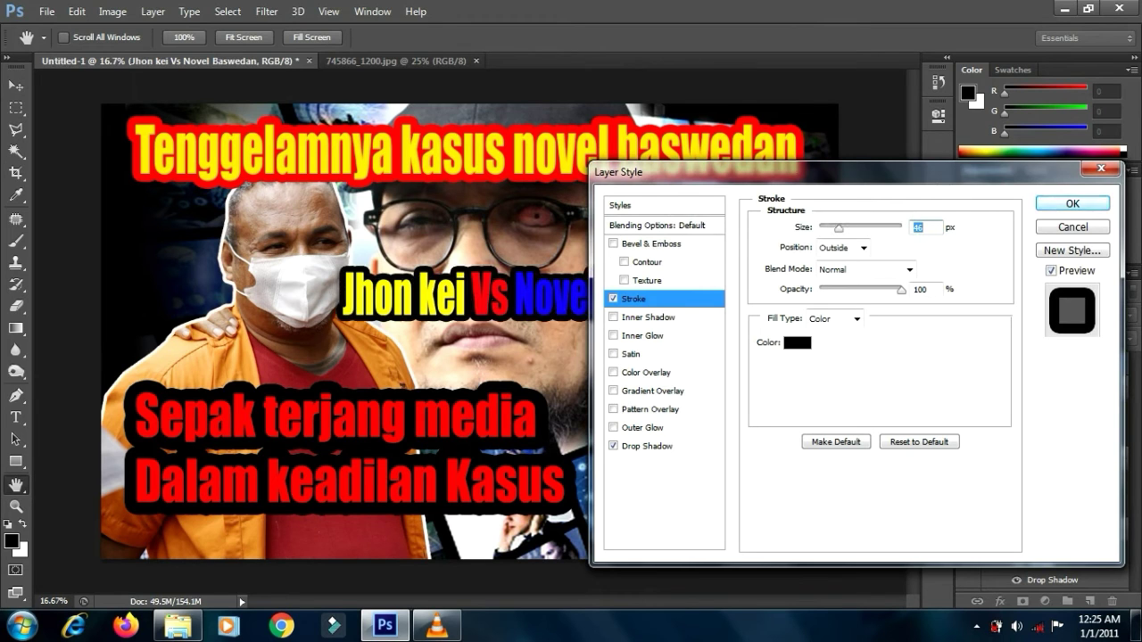
left_click(1072, 204)
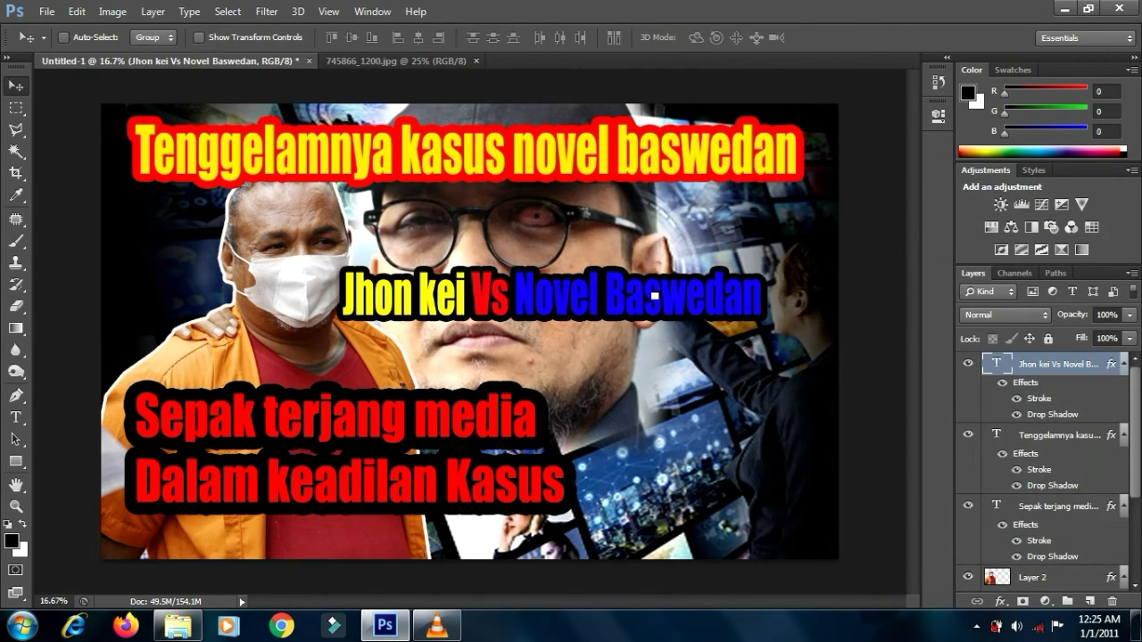
left_click_drag(560, 306, 578, 304)
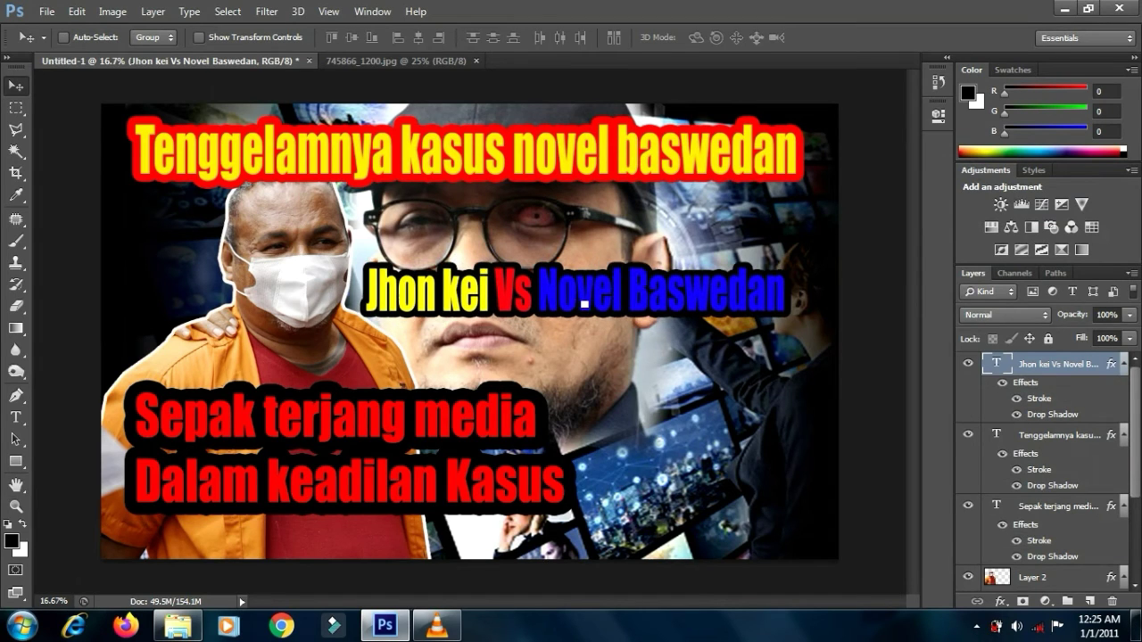
Open the Photoshop logo image hhhhhh.png from the YOUTUBE KONTEN folder.
left_click(51, 14)
left_click(69, 46)
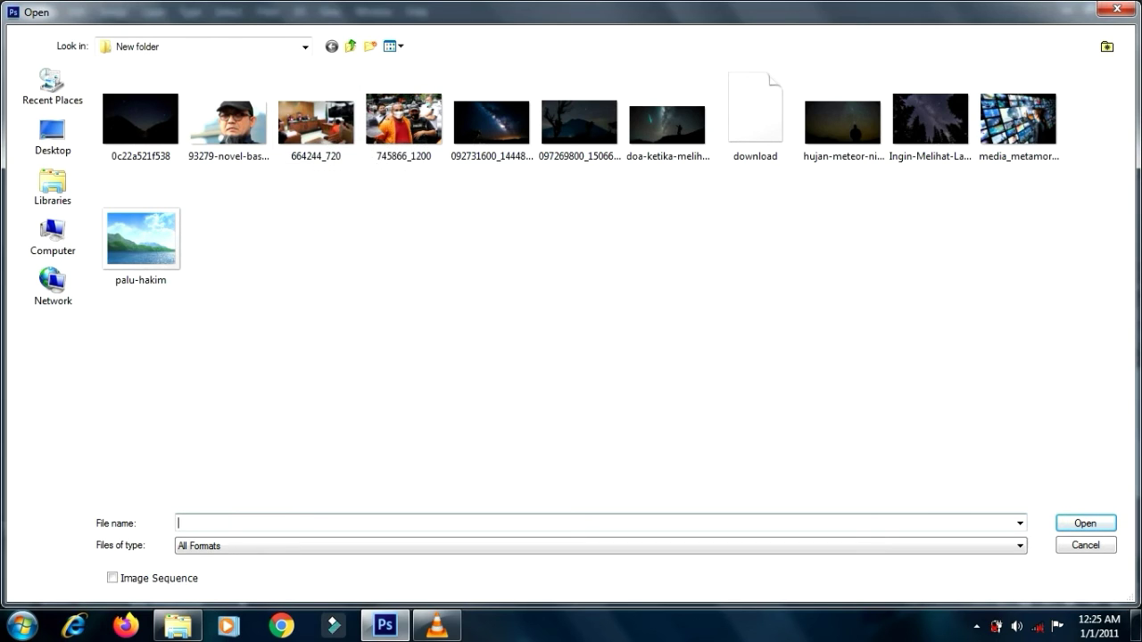
left_click(351, 47)
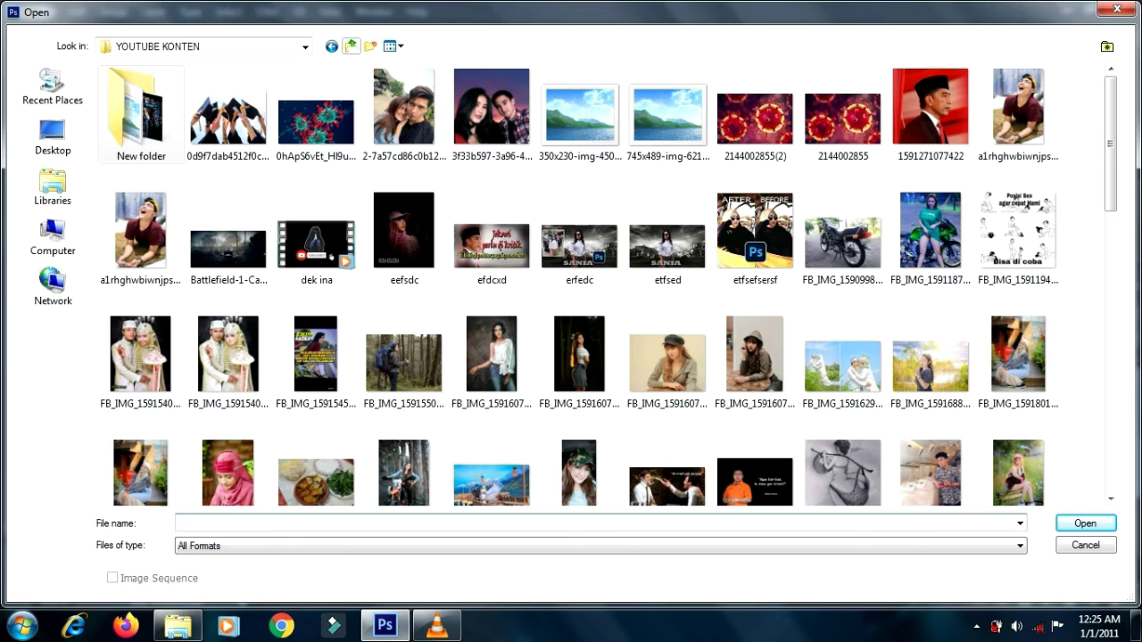
left_click(350, 46)
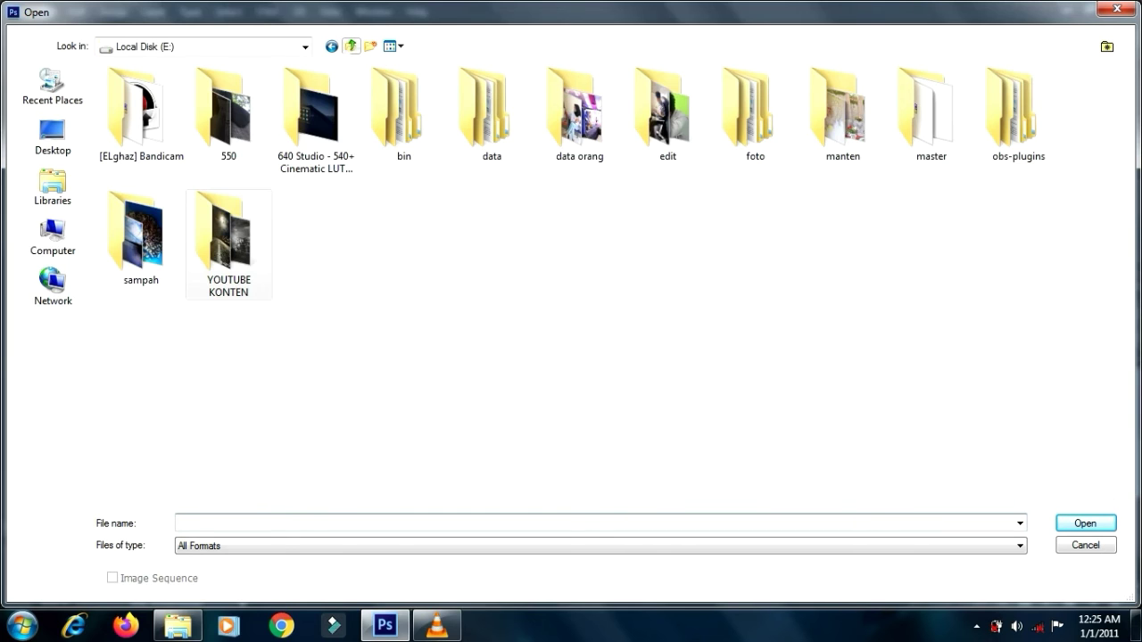
double_click(229, 242)
left_click(667, 365)
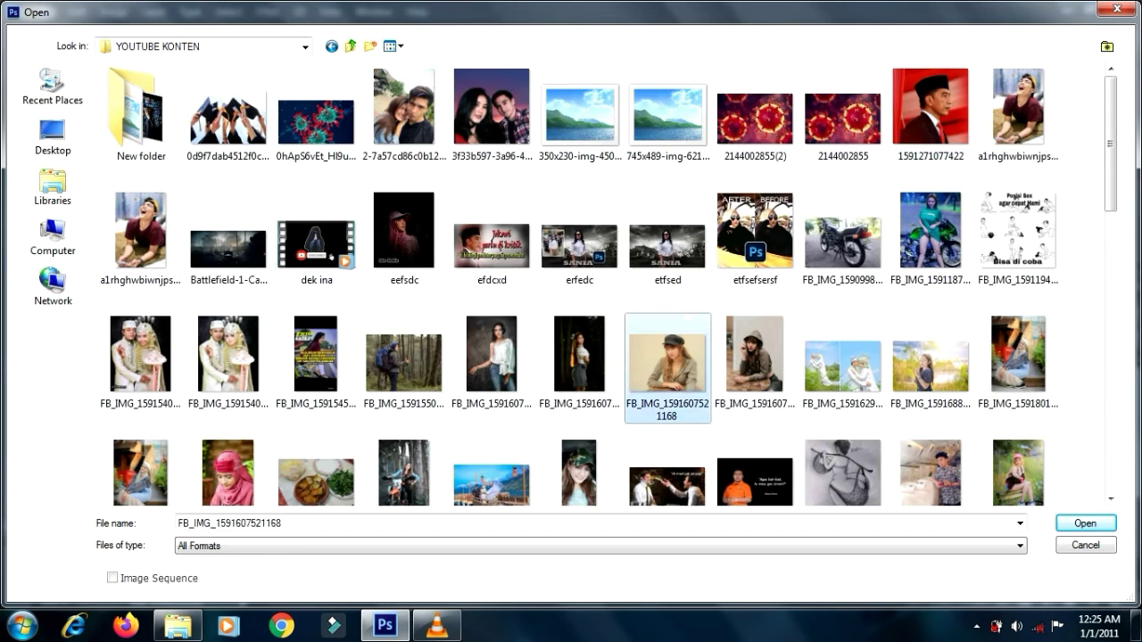
scroll(607, 283, "down", 15)
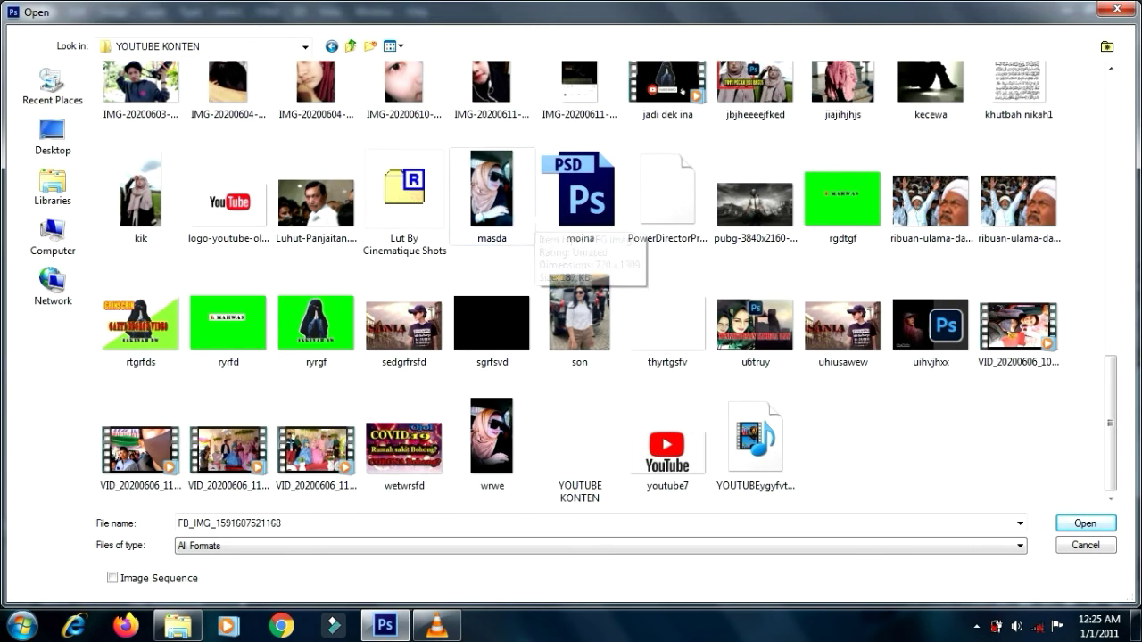
scroll(404, 321, "up", 3)
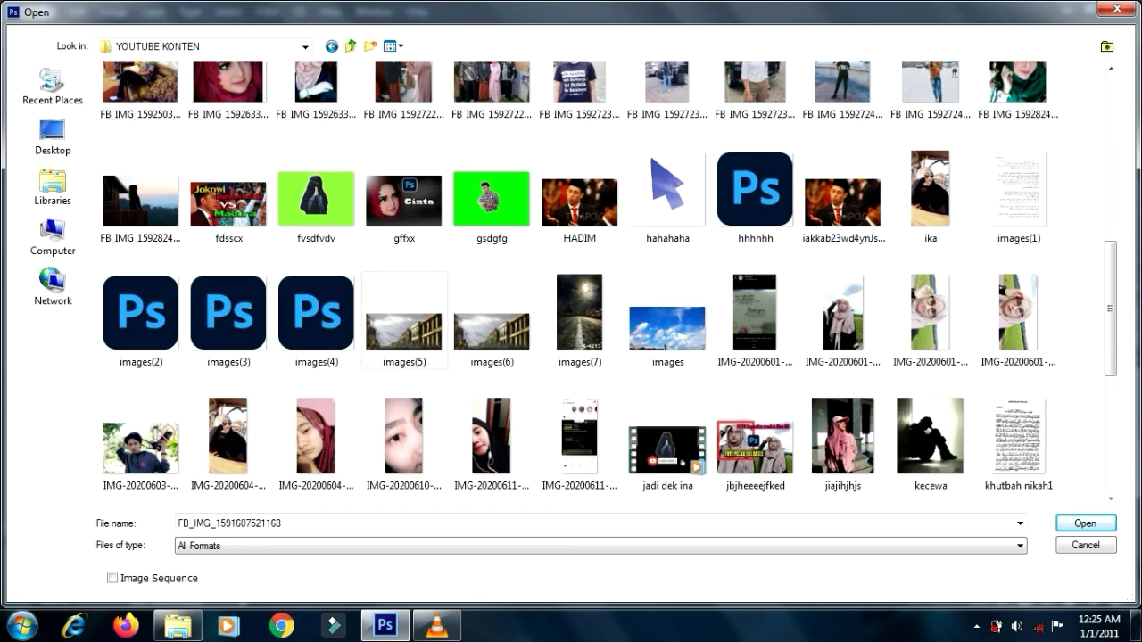
left_click(754, 192)
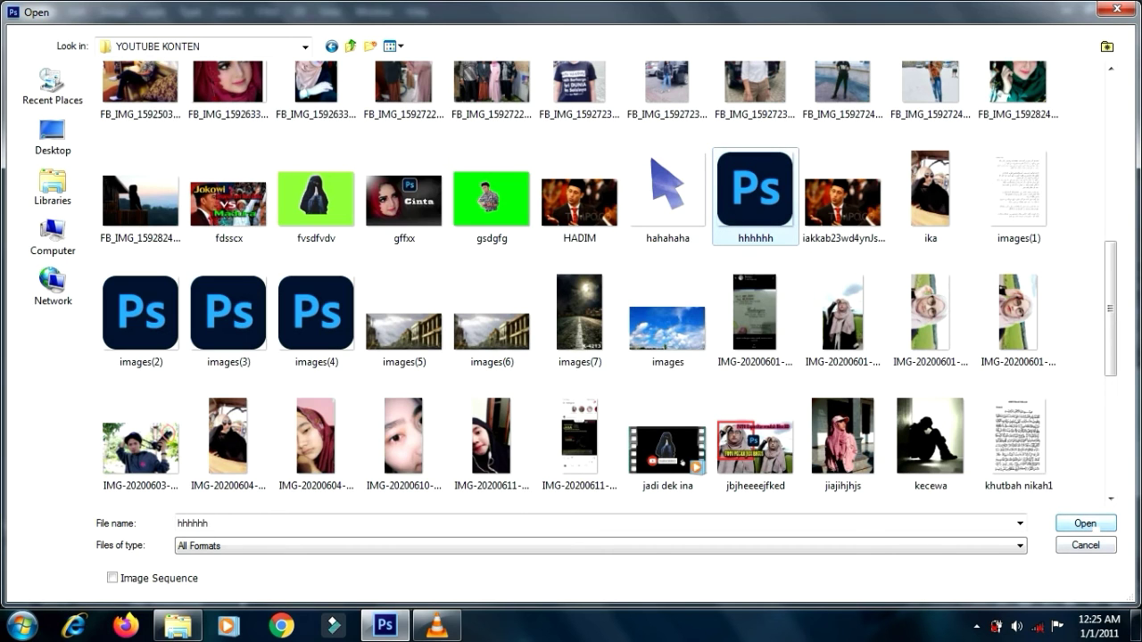
left_click(1085, 524)
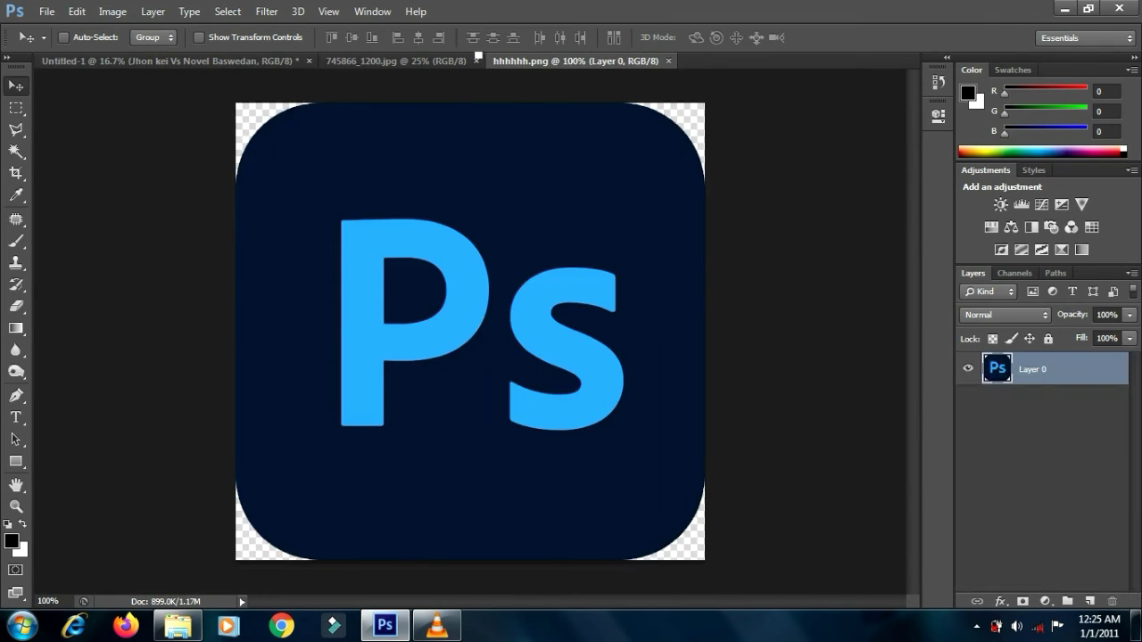
Float the hhhhhh.png logo document in its own window and copy the logo into the Untitled-1 composite.
left_click_drag(520, 60, 520, 104)
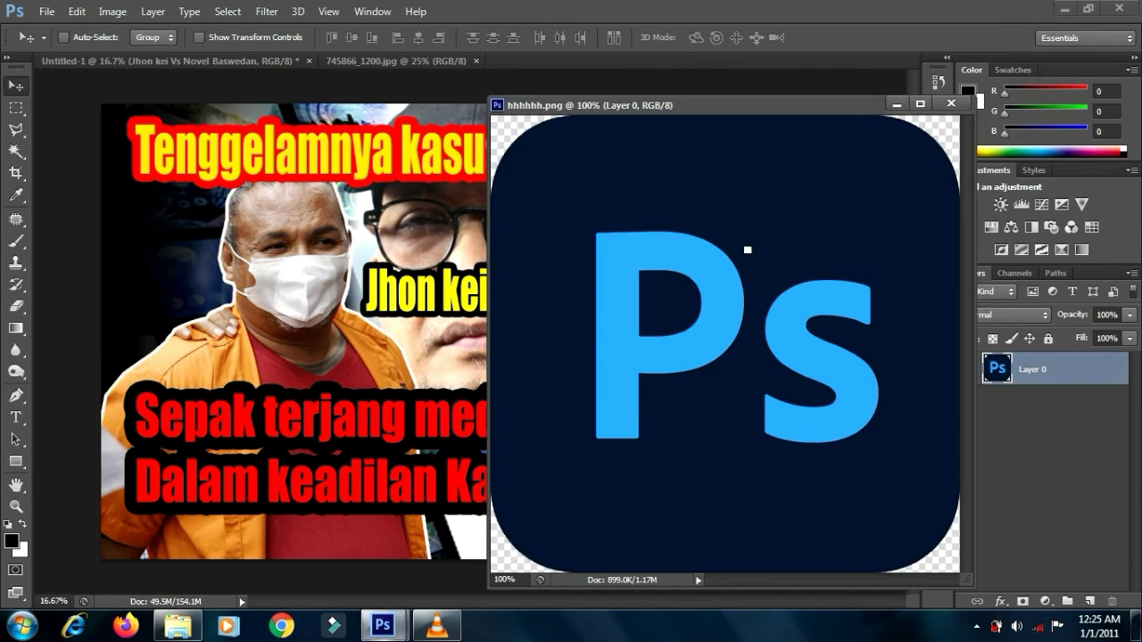
left_click_drag(747, 250, 367, 278)
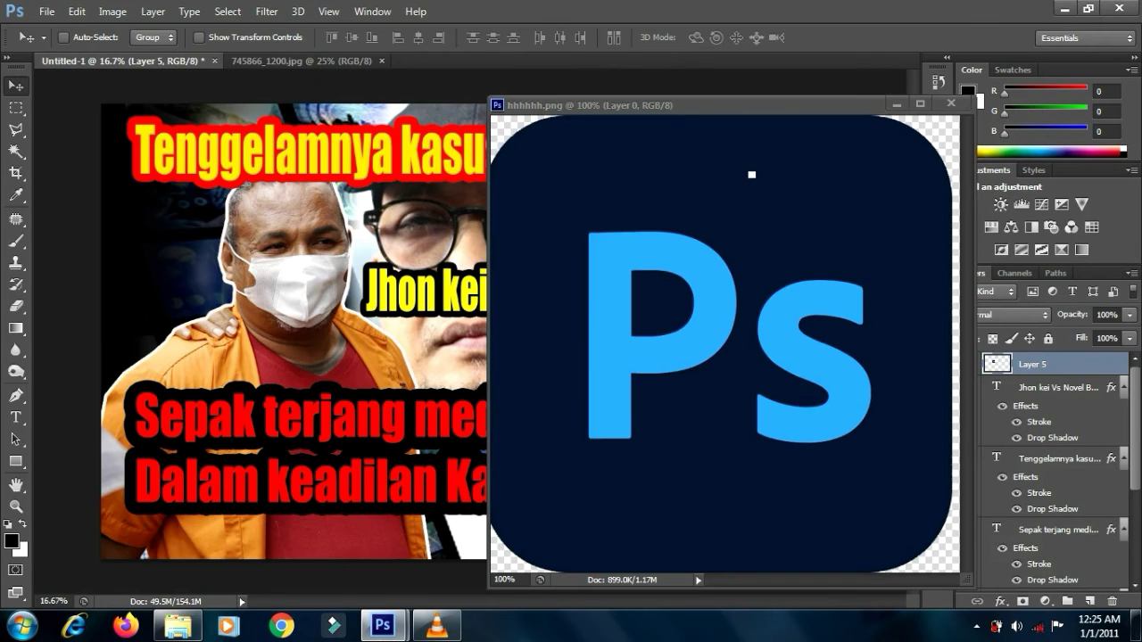
Close the hhhhhh.png logo document and move the copied logo in the composite below the blue words "Novel Baswedan".
left_click(951, 103)
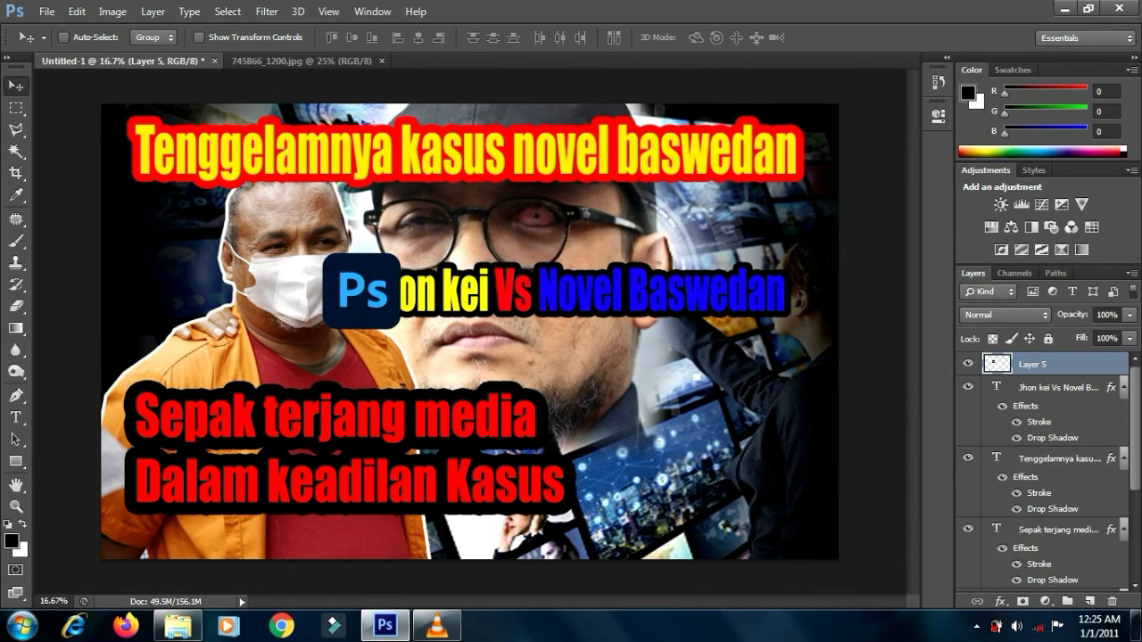
left_click_drag(362, 290, 664, 417)
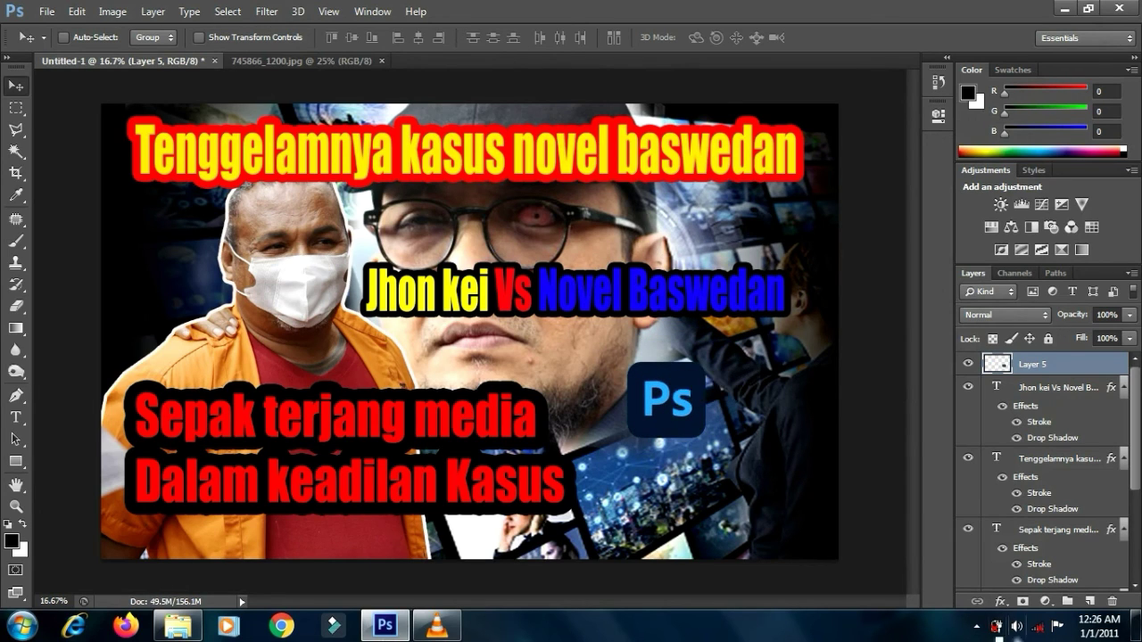
Give the logo layer a default drop shadow and a 13 px outside stroke in white ffffff.
left_click(999, 601)
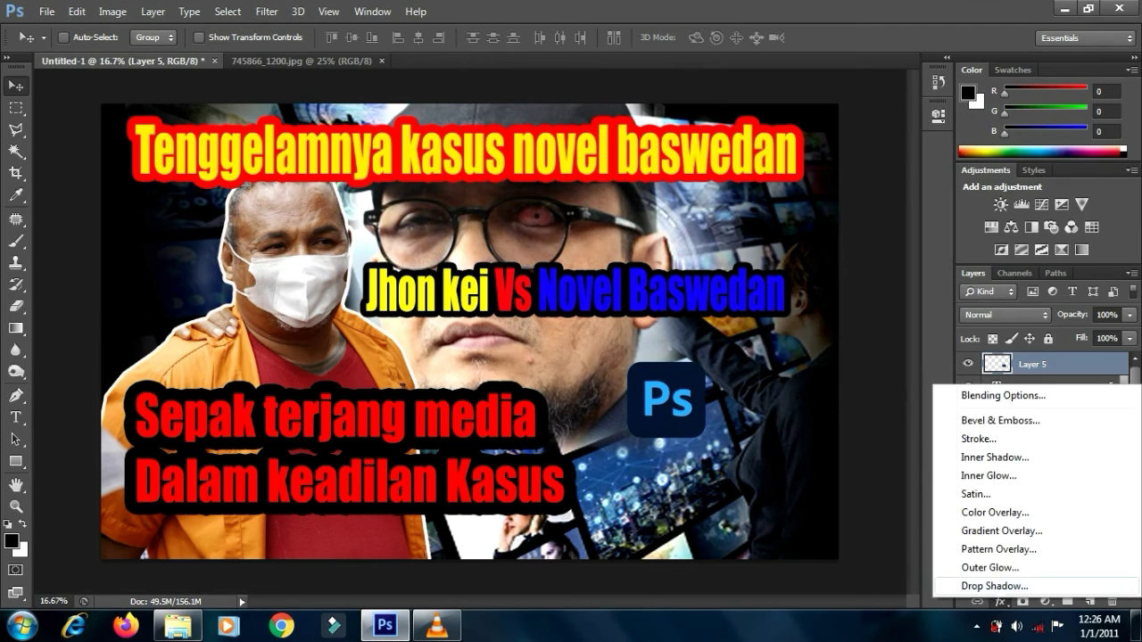
left_click(994, 586)
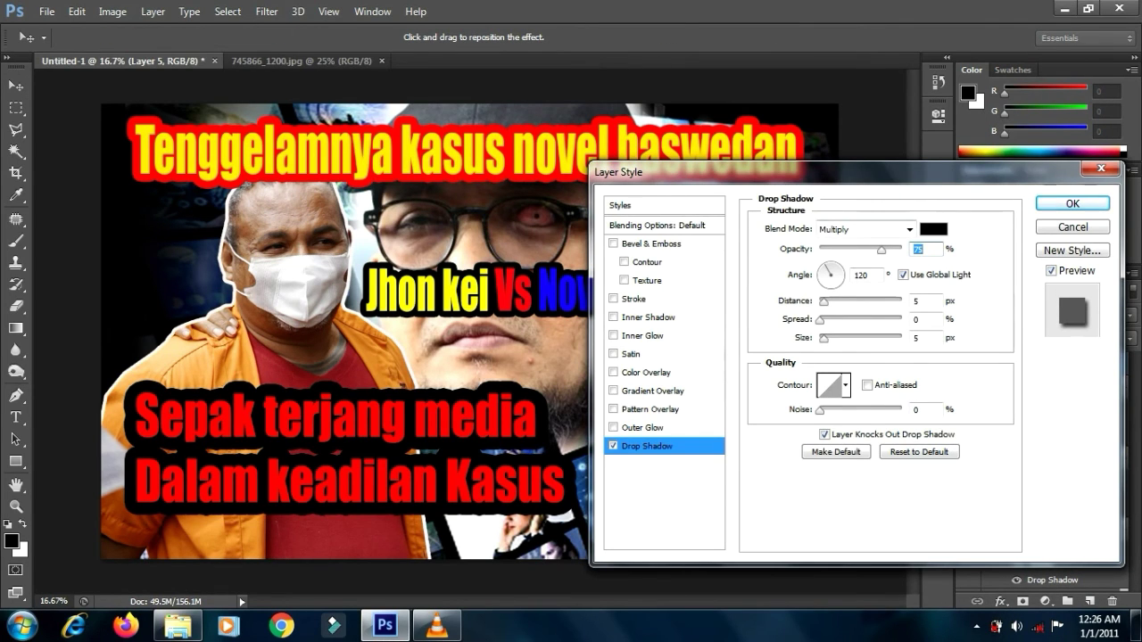
left_click(635, 299)
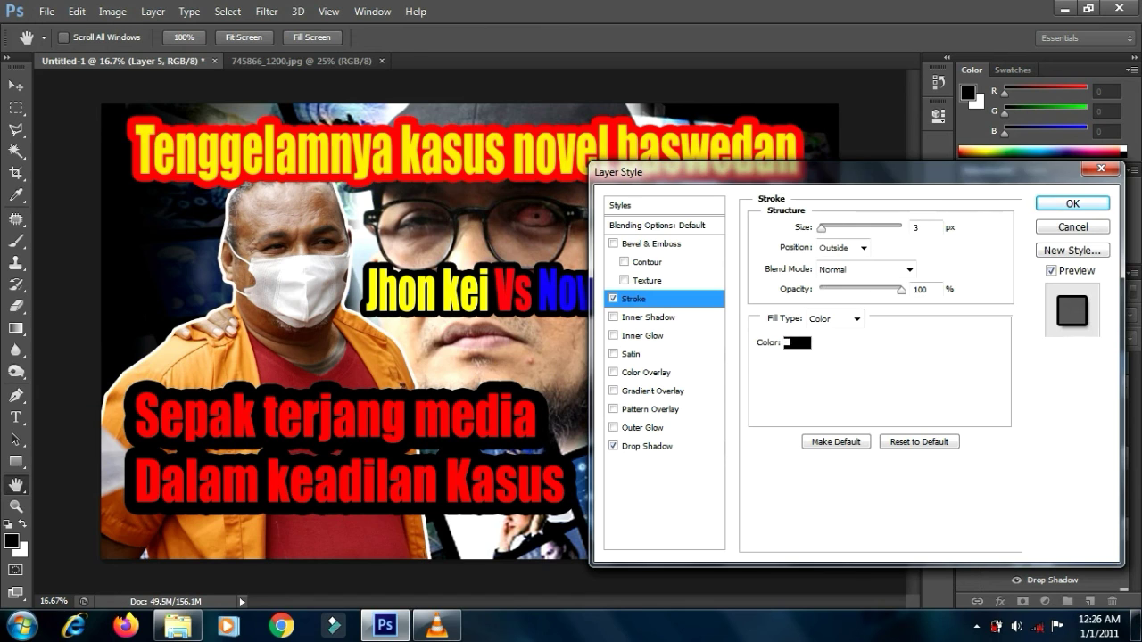
left_click(791, 341)
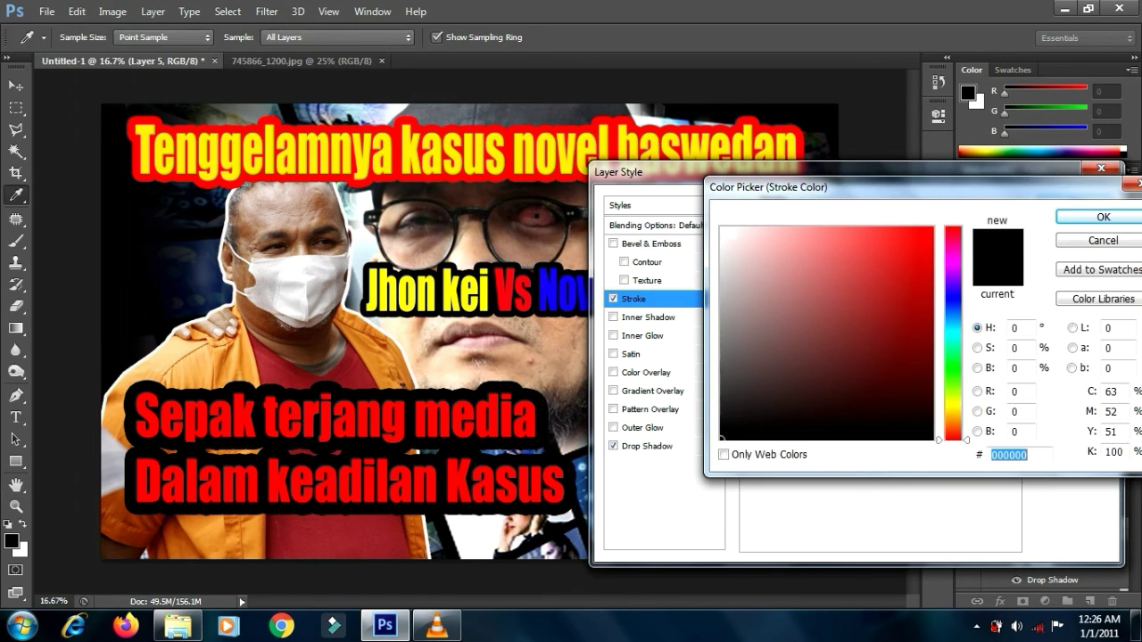
type("ffffff")
key("Return")
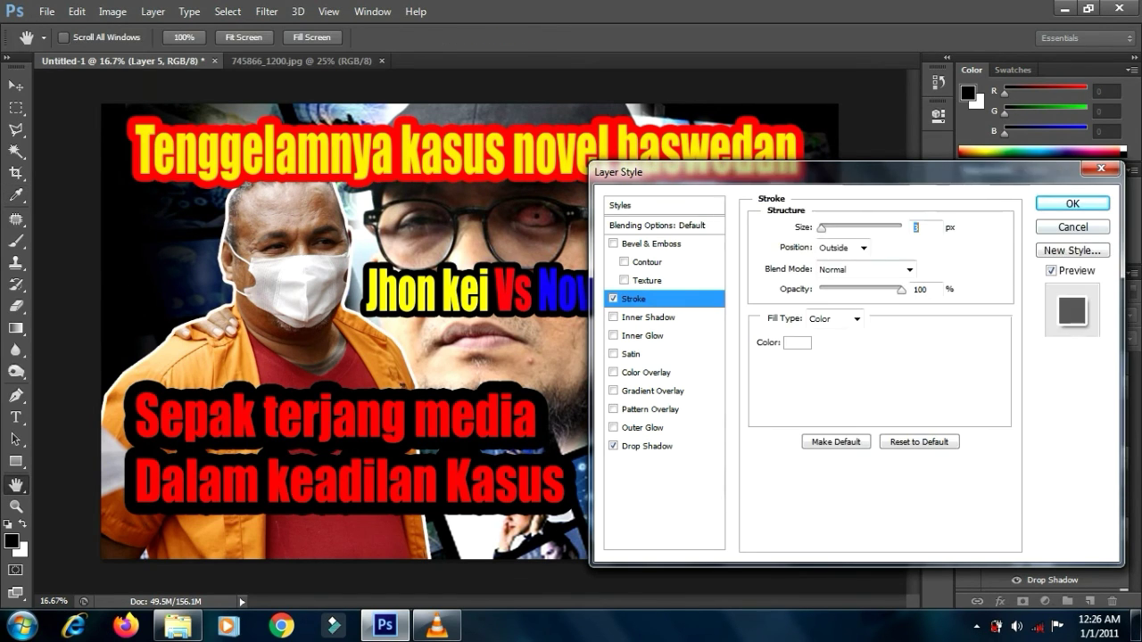
left_click_drag(822, 227, 828, 227)
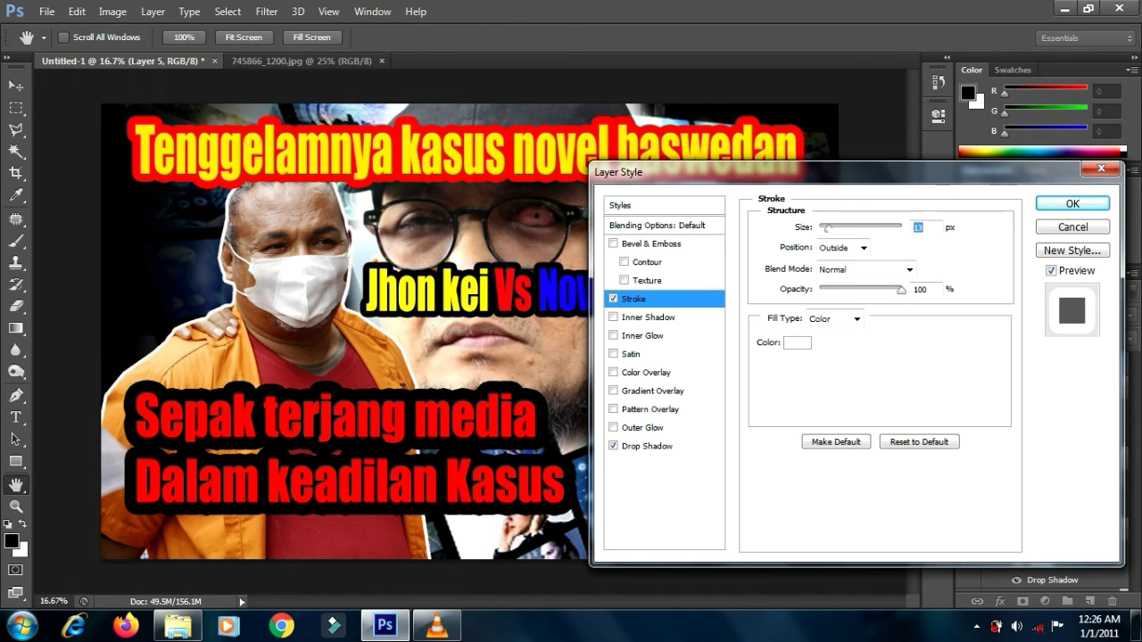
mouse_move(828, 176)
left_mouse_down()
mouse_move(1015, 219)
mouse_move(747, 220)
left_mouse_up()
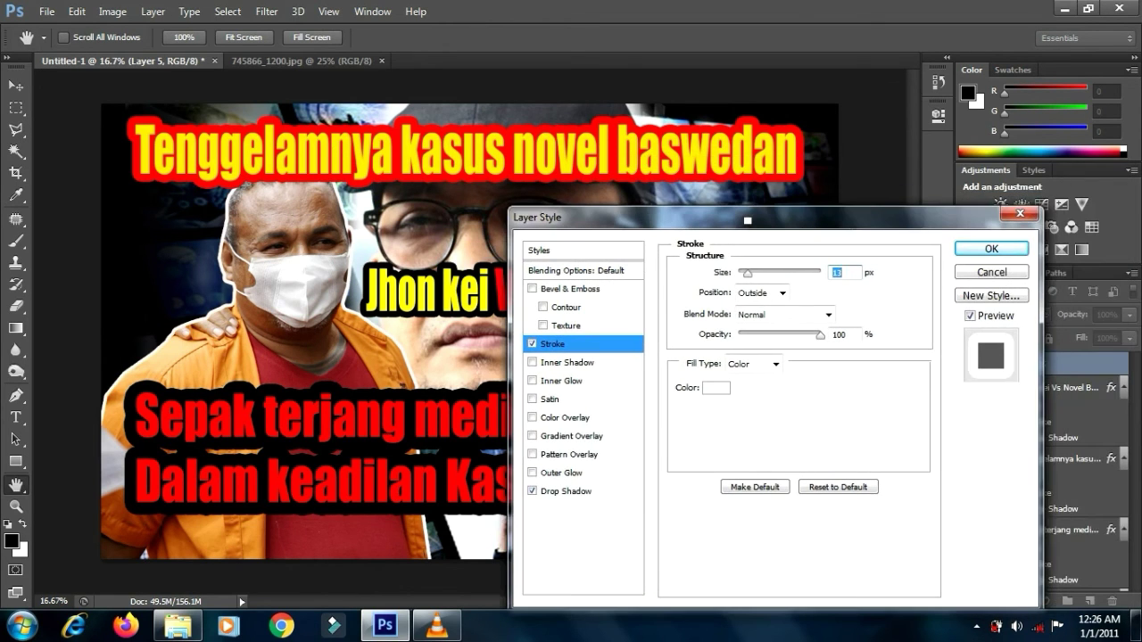
left_click(991, 249)
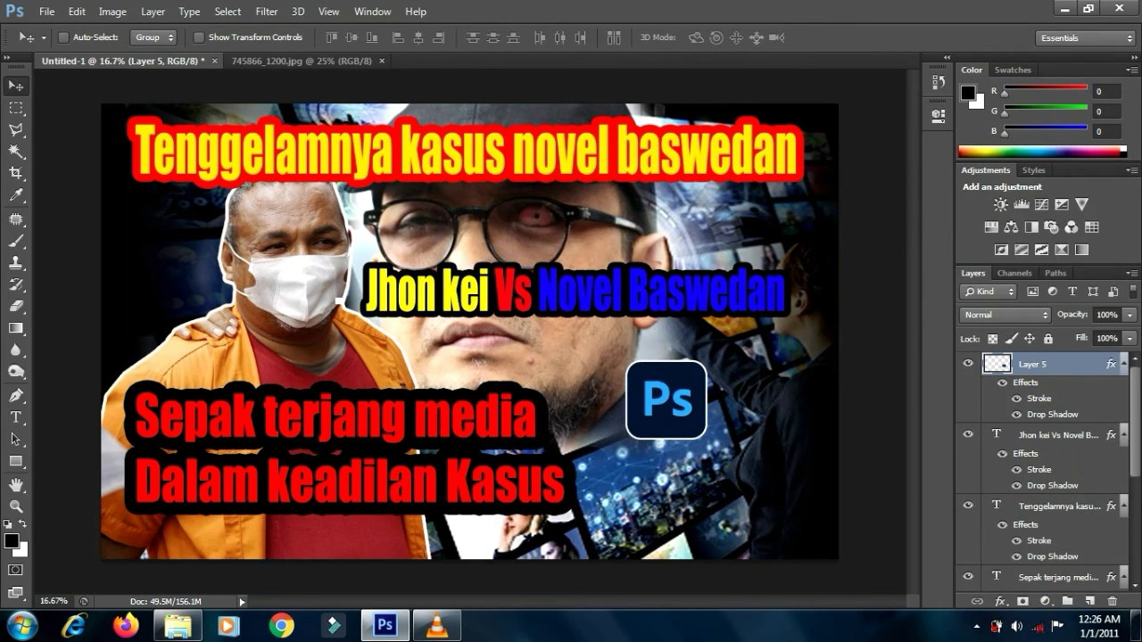
Save the composite as the JPEG sdsdfdz.jpg in the YOUTUBE KONTEN folder with quality 8 and the Baseline ("Standard") format.
key("ctrl+s")
type("sdsdfdz")
key("Tab")
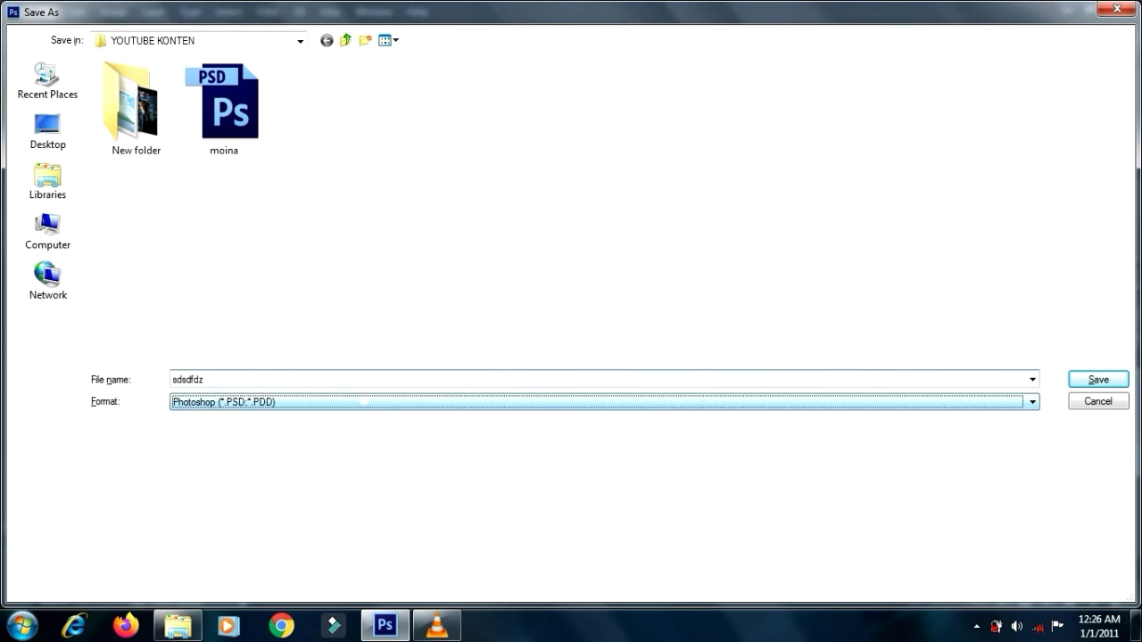
left_click(364, 402)
left_click(290, 267)
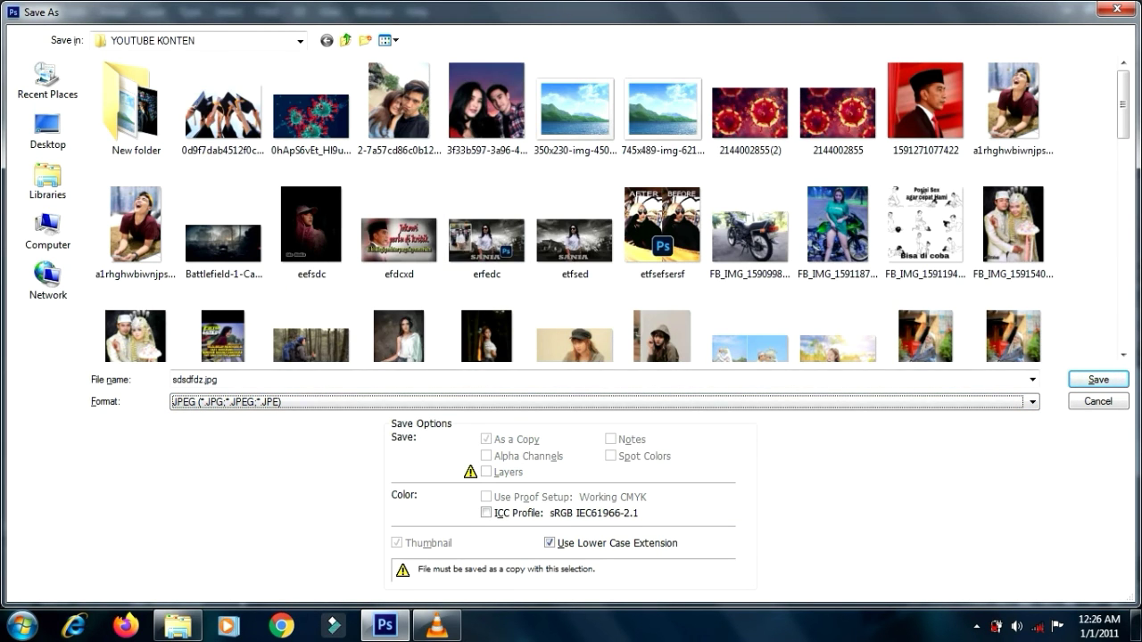
key("shift+Tab")
key("Return")
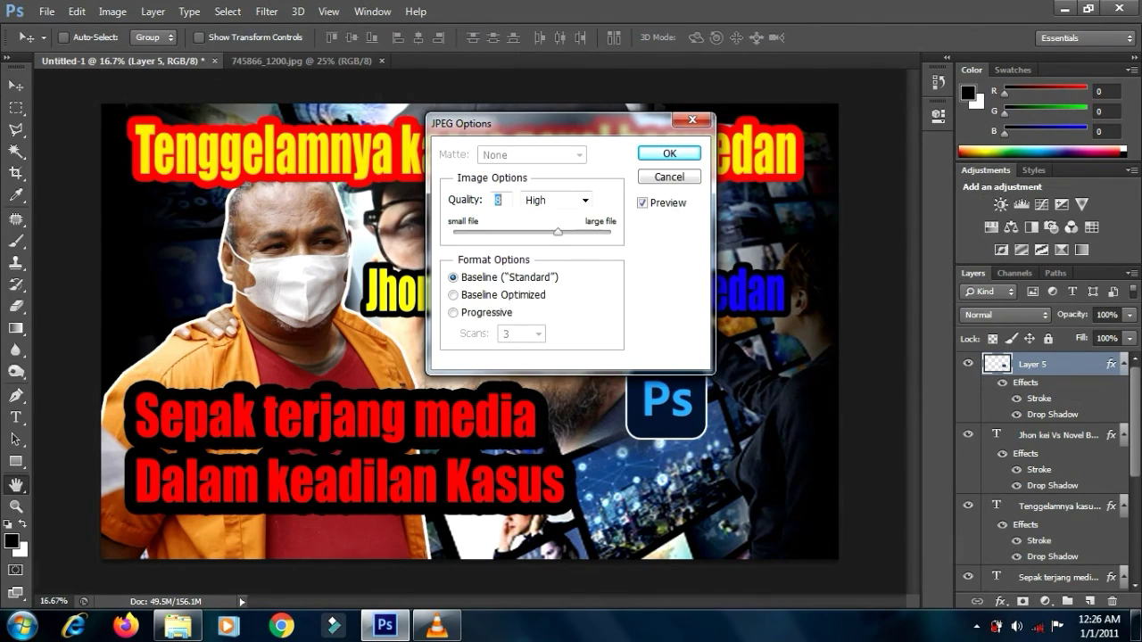
left_click(671, 153)
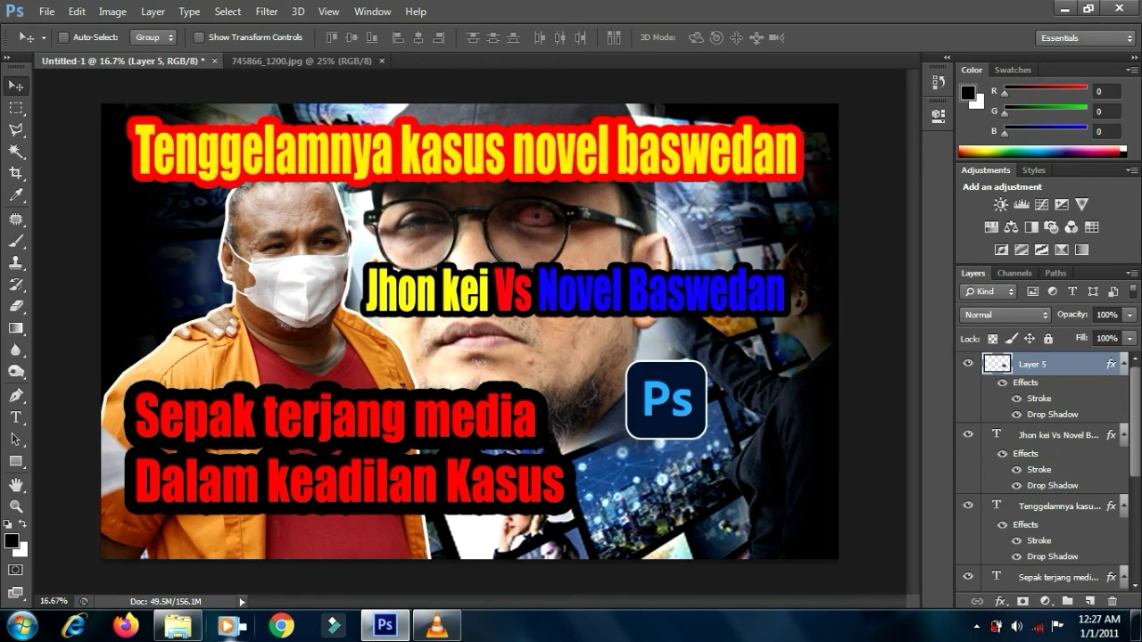
left_click(436, 624)
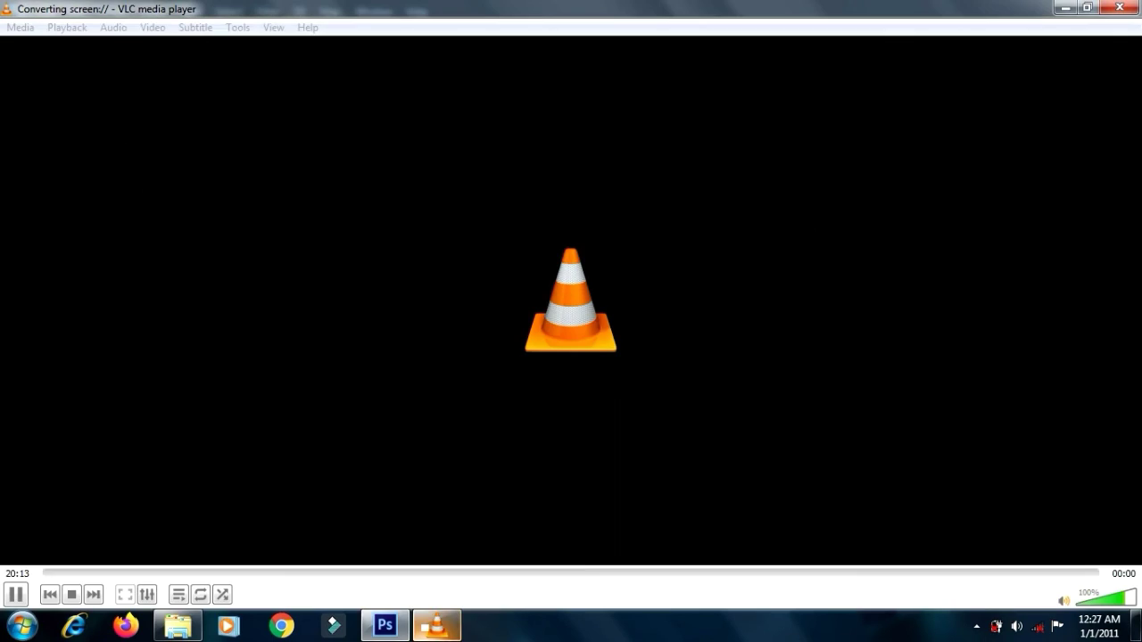